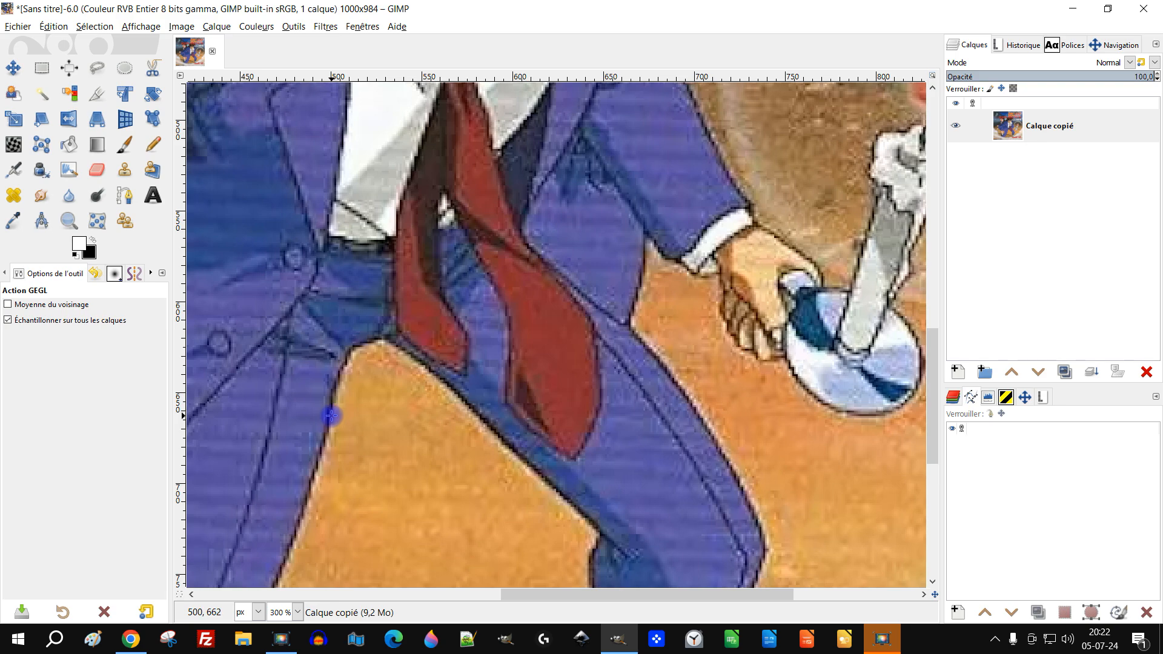
# Examine the horizontal scan lines and compression noise across the characters' clothes, legs and the ground
pyautogui.scroll(4, 318, 403)
pyautogui.scroll(-3, 326, 384)
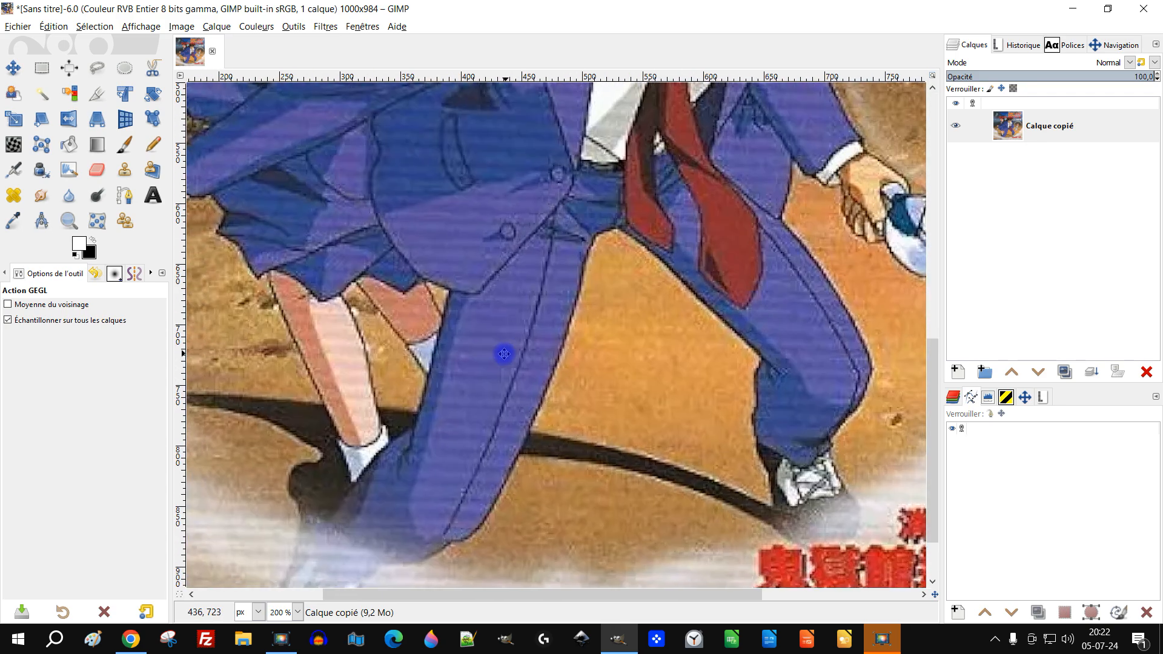
pyautogui.scroll(1, 545, 352)
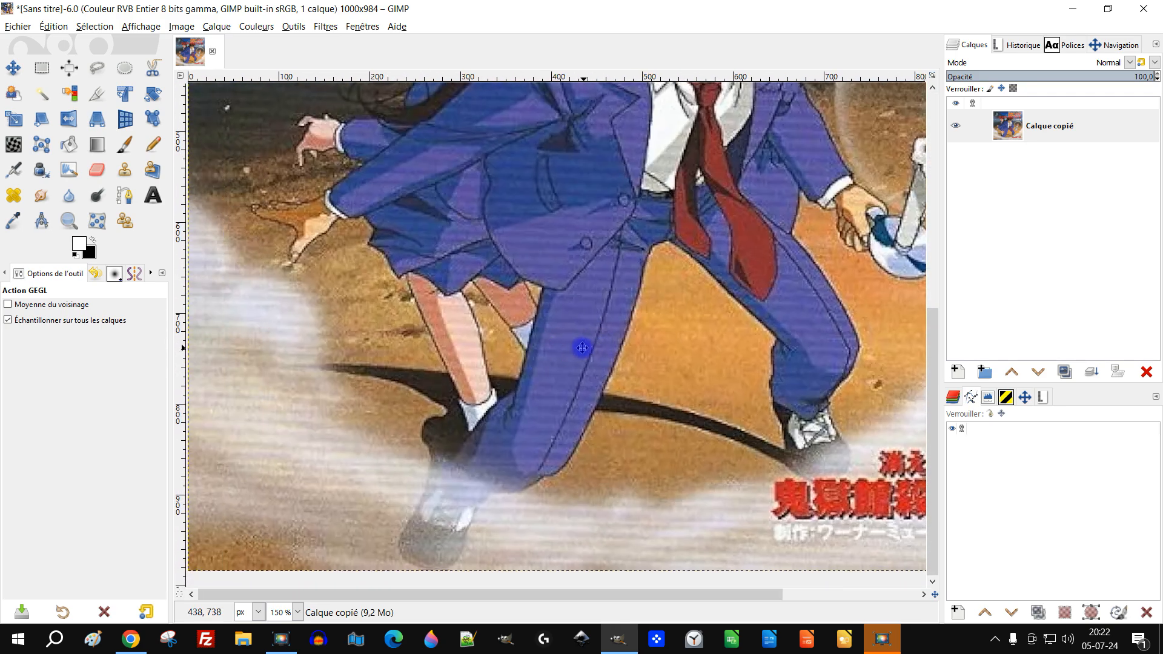
pyautogui.scroll(3, 576, 381)
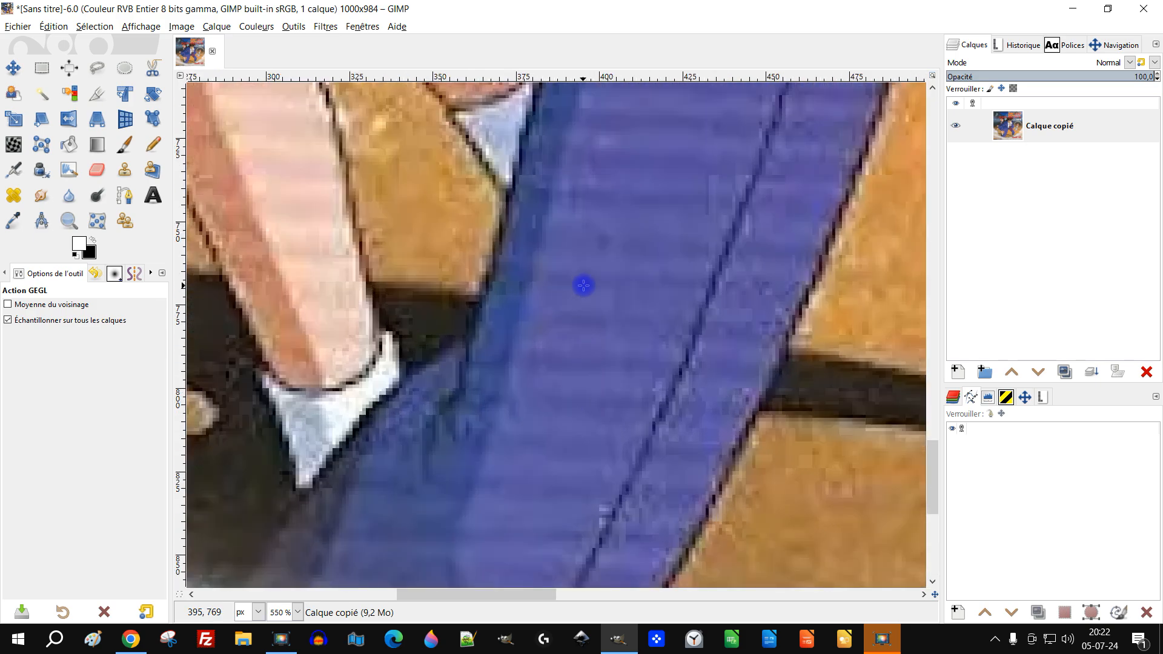
pyautogui.scroll(-1, 586, 286)
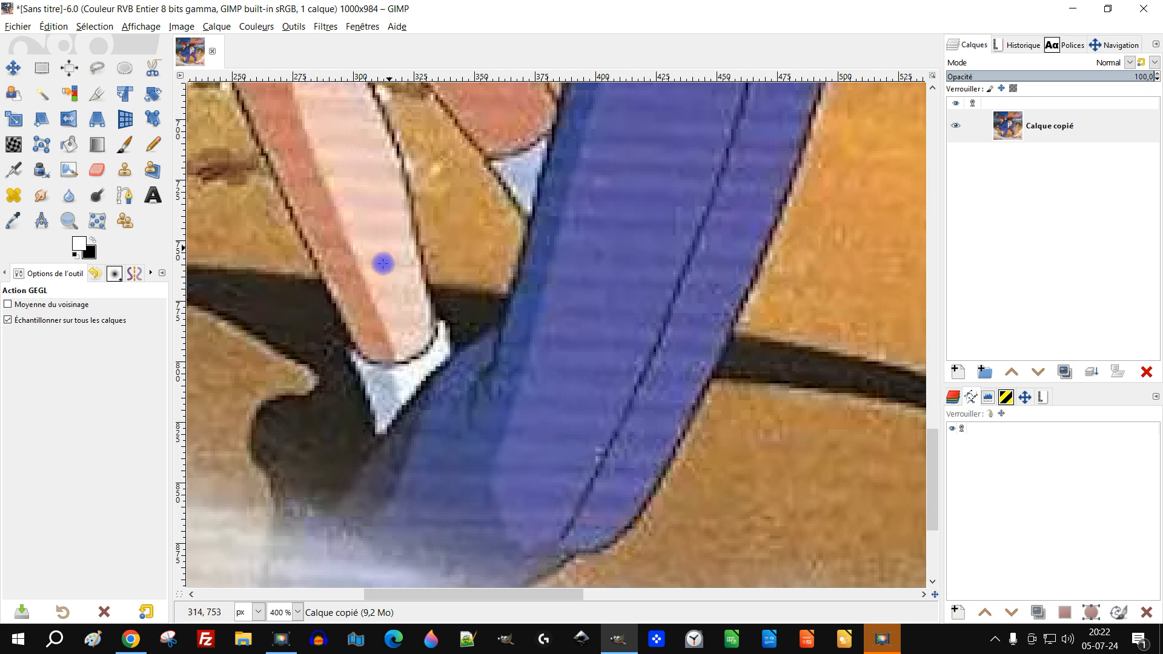
pyautogui.scroll(-1, 372, 247)
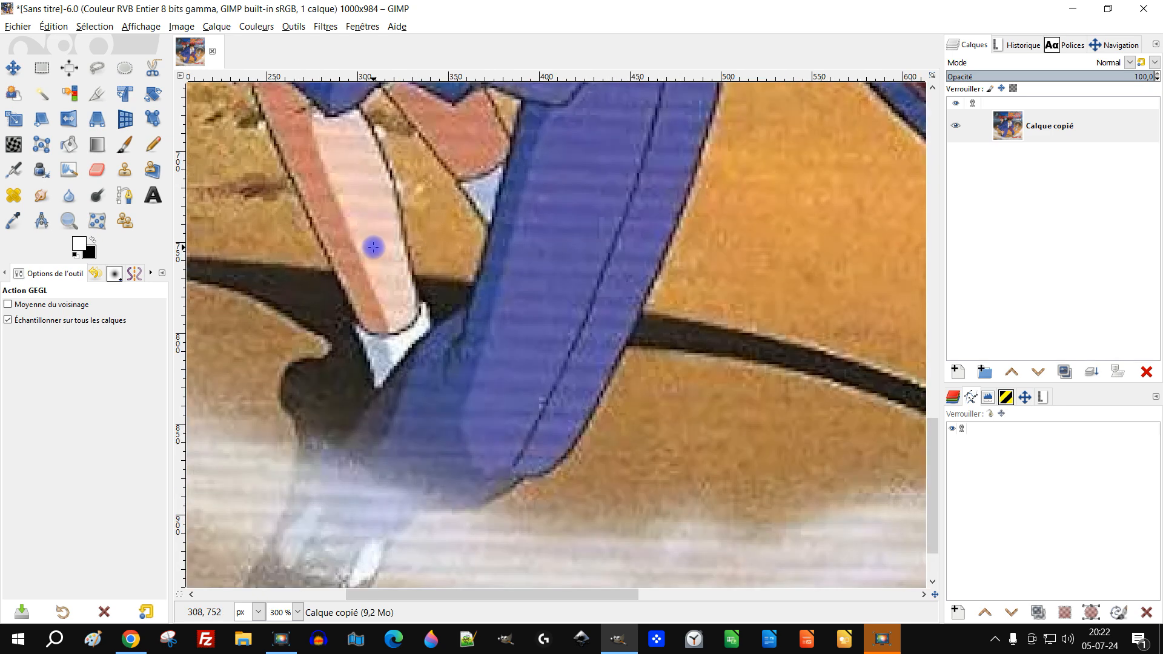
pyautogui.scroll(5, 384, 239)
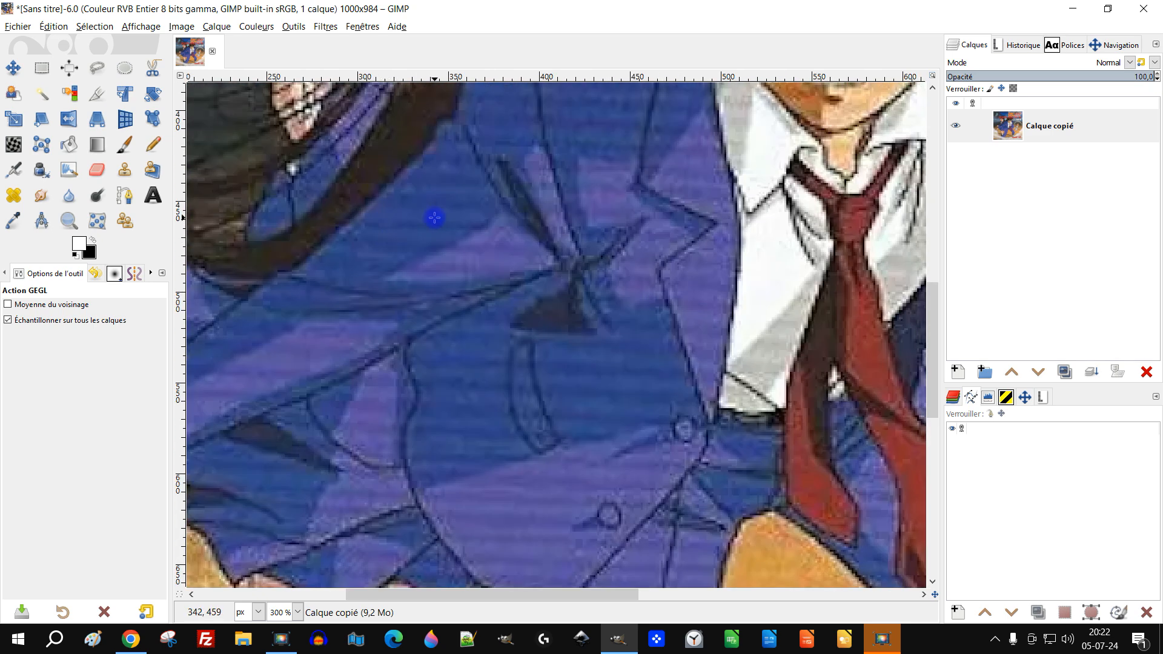
pyautogui.scroll(-4, 512, 200)
pyautogui.scroll(2, 545, 223)
pyautogui.scroll(-2, 548, 231)
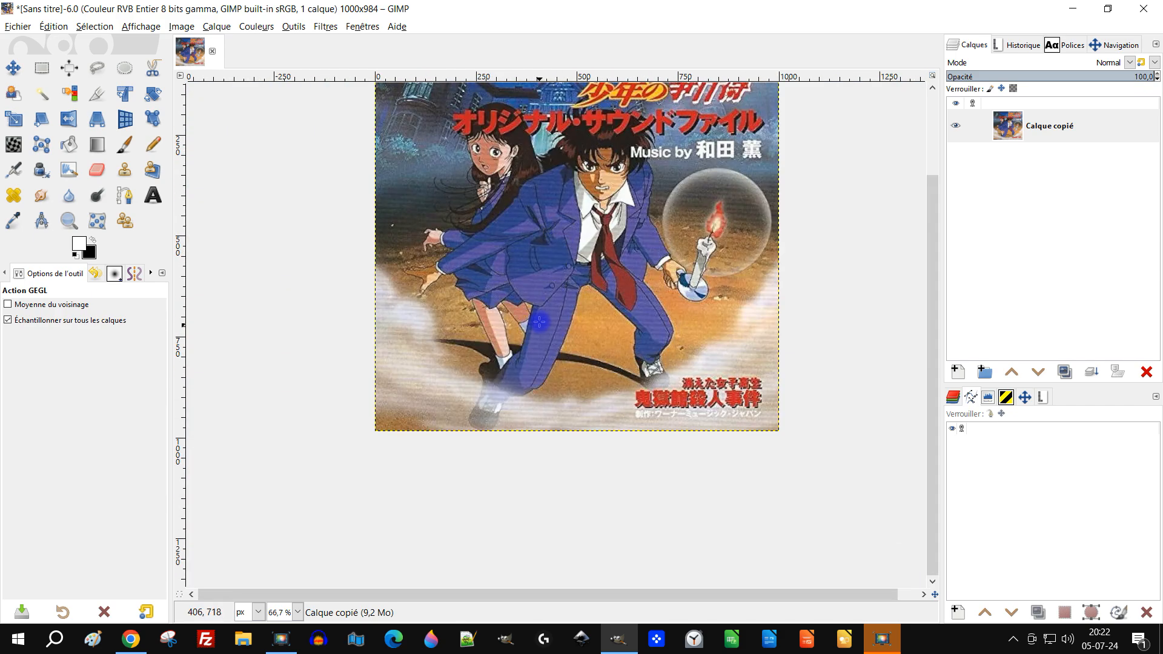
pyautogui.scroll(1, 536, 293)
pyautogui.scroll(4, 546, 290)
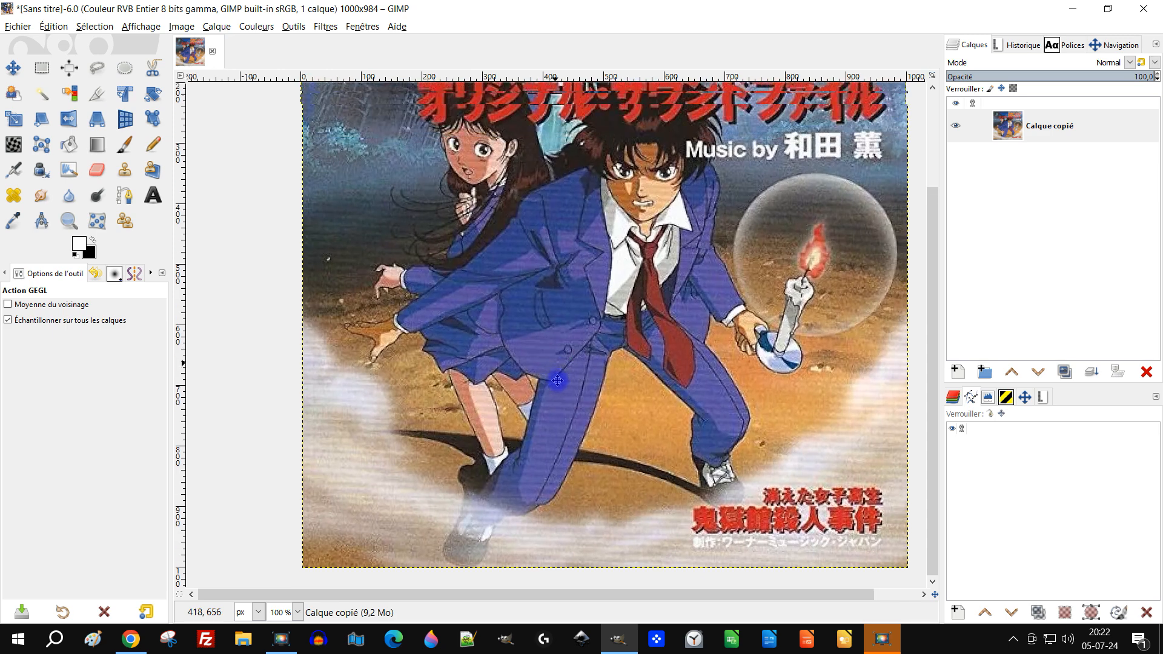
pyautogui.moveTo(607, 379); pyautogui.dragTo(589, 368)
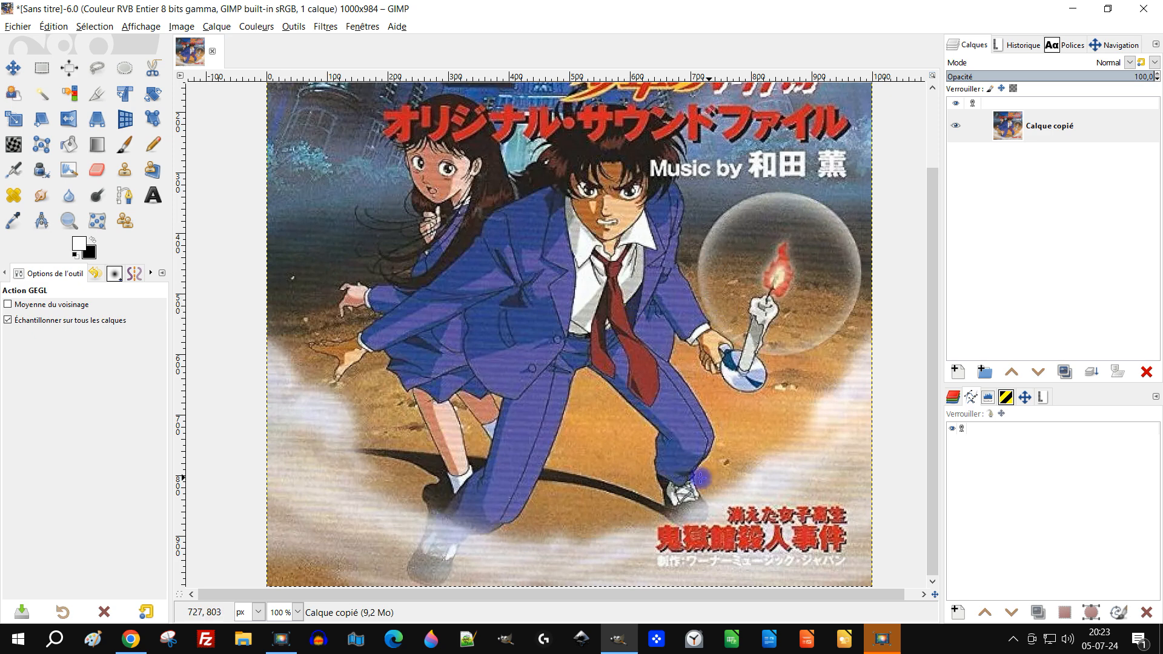
# Rename the "Calque copié" layer as "original"
pyautogui.doubleClick(1033, 129)
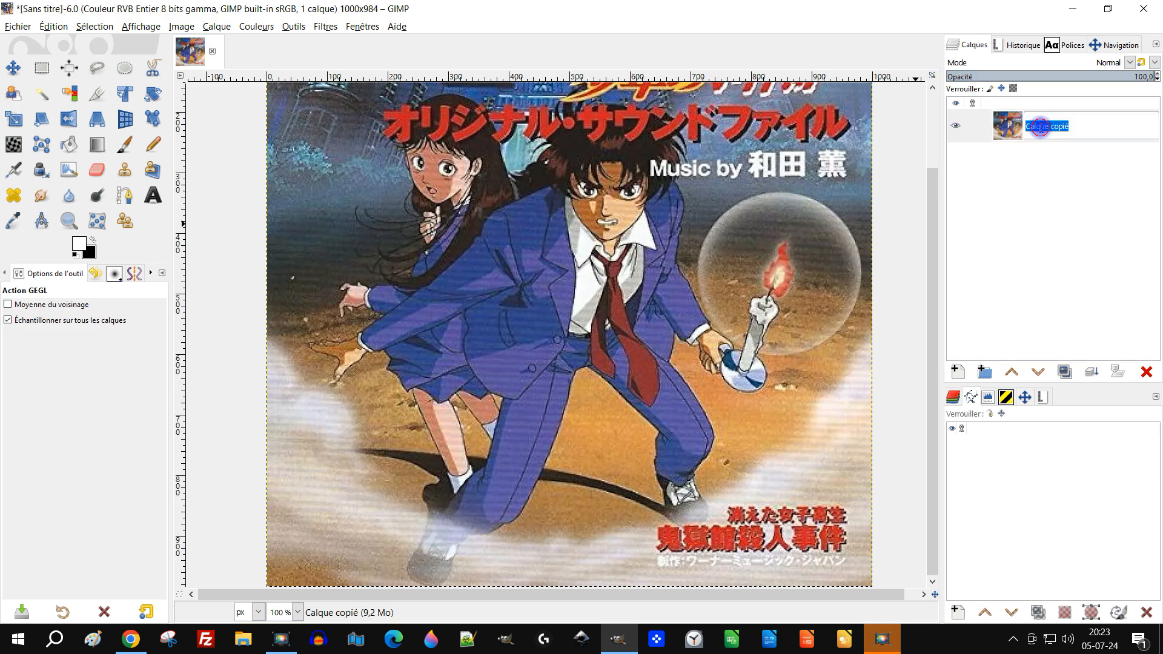
pyautogui.write('original')
pyautogui.press('Return')
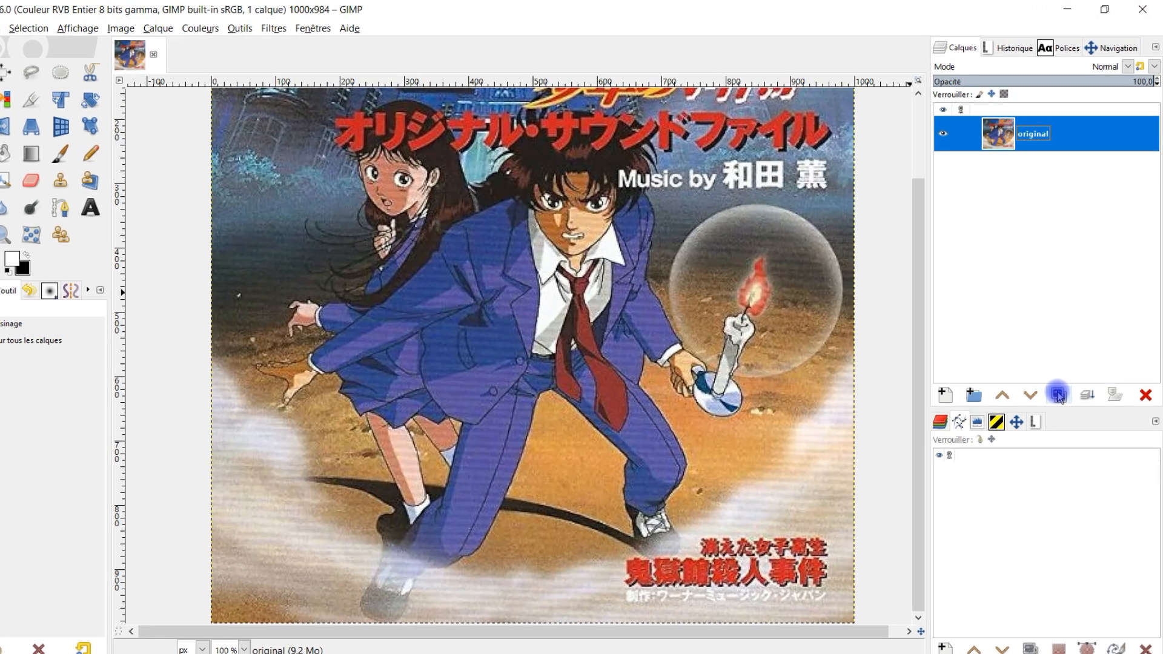
# Duplicate the "original" layer and name the copy "plus proche voisin symétrique"
pyautogui.click(1064, 371)
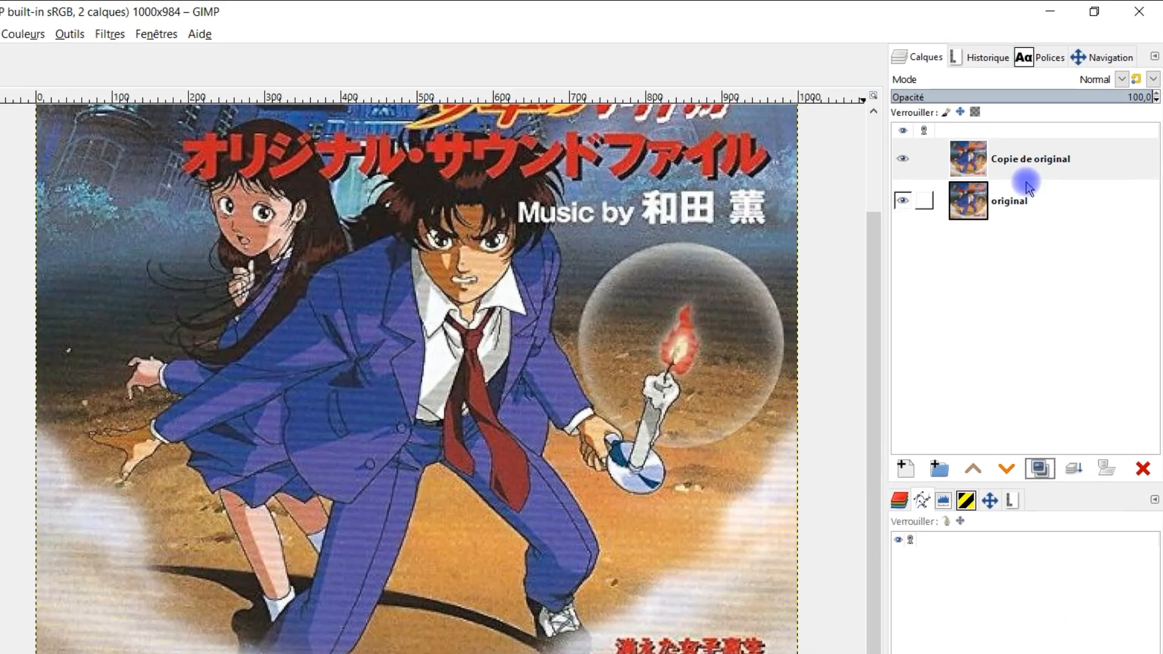
pyautogui.doubleClick(1031, 161)
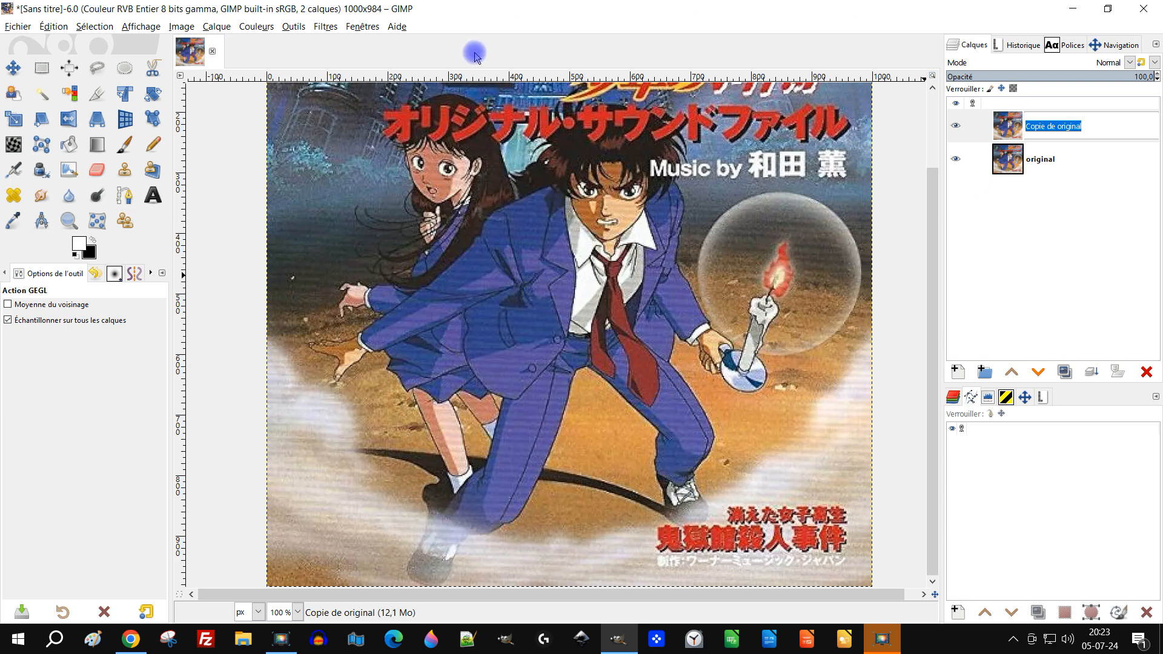
pyautogui.click(325, 26)
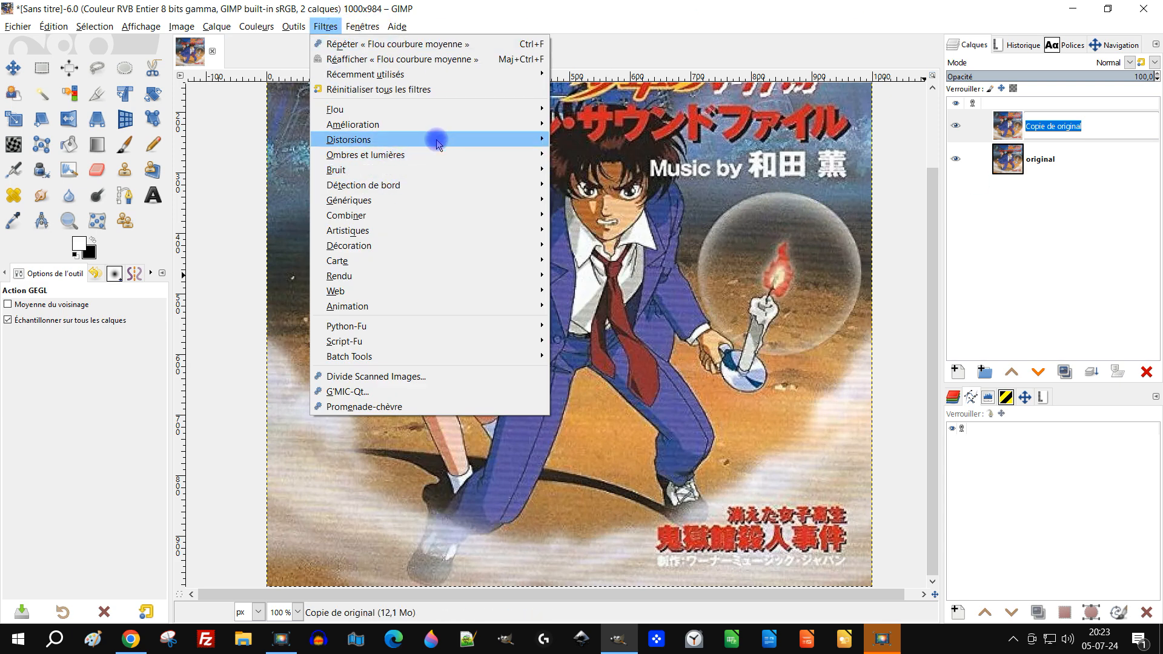
pyautogui.moveTo(447, 124)
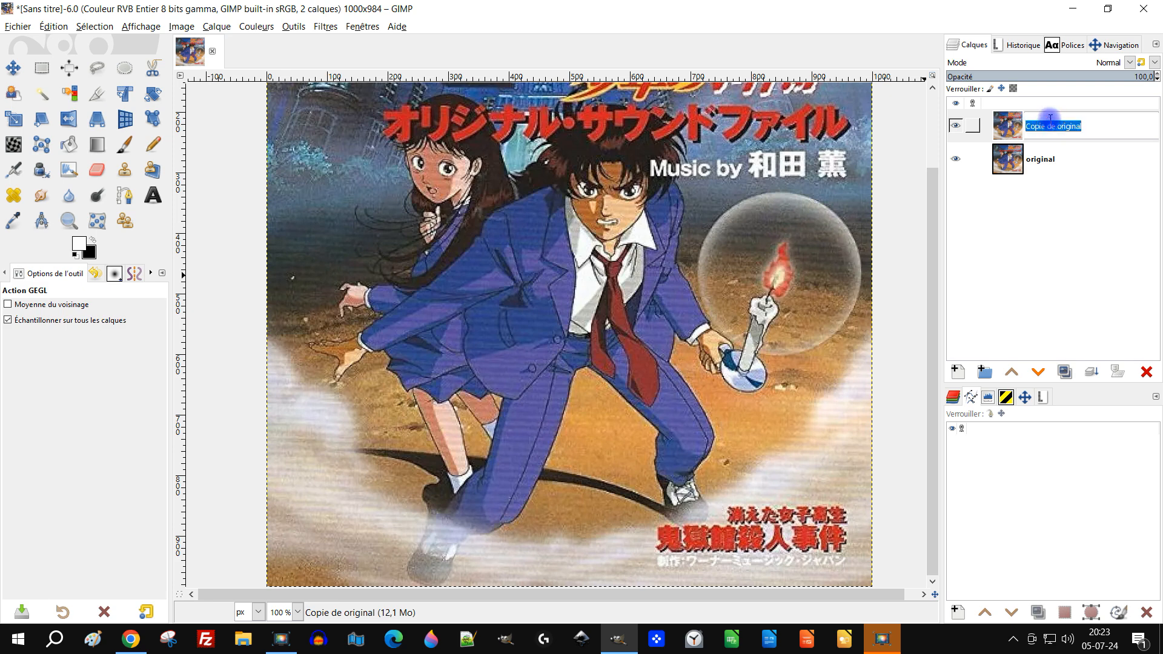
pyautogui.write('plus proche vois')
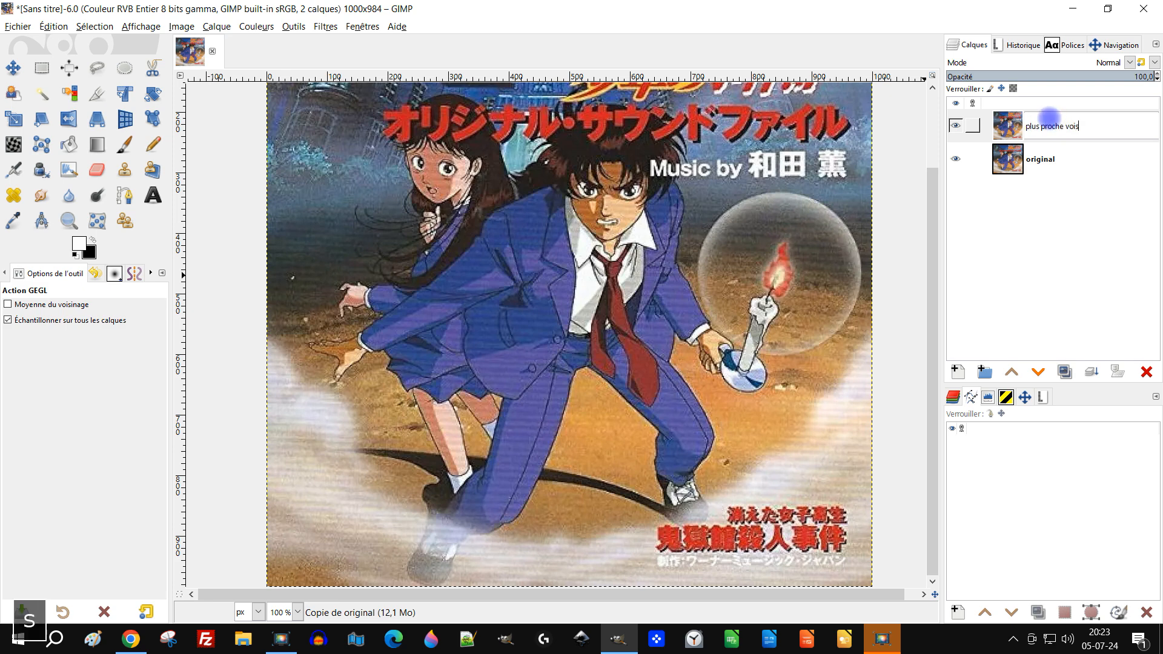
pyautogui.write('in symétrique')
pyautogui.press('Return')
# Start the "Plus proche voisin symétrique" filter on the duplicated layer and set Pairs to 1
pyautogui.scroll(2, 525, 445)
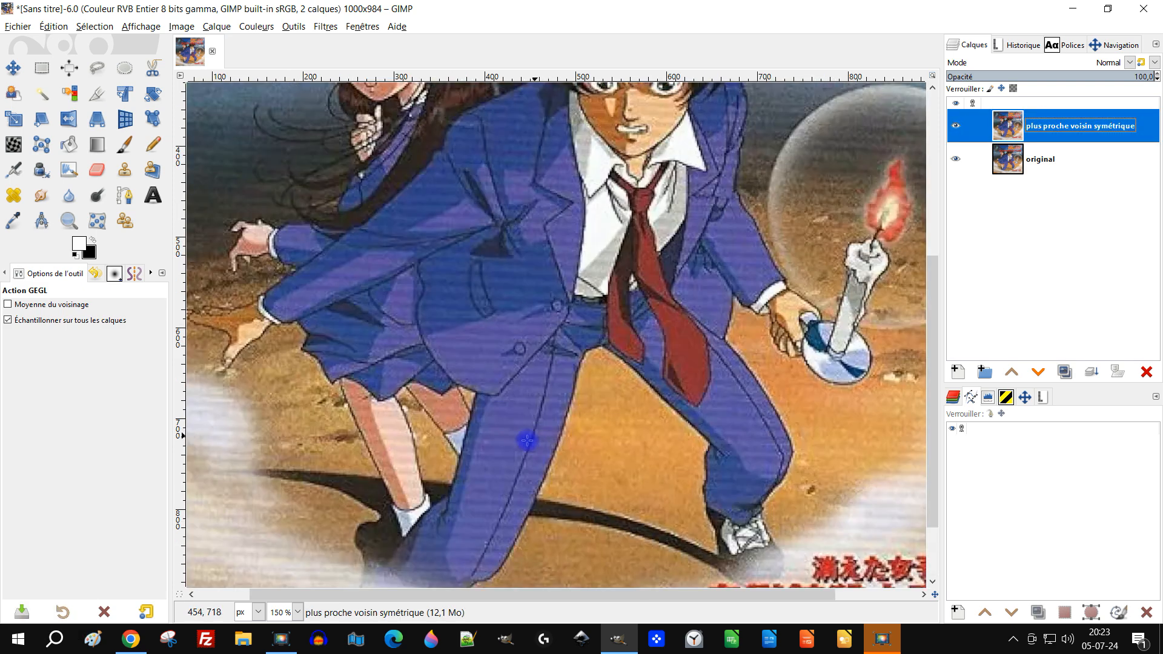
pyautogui.scroll(1, 512, 462)
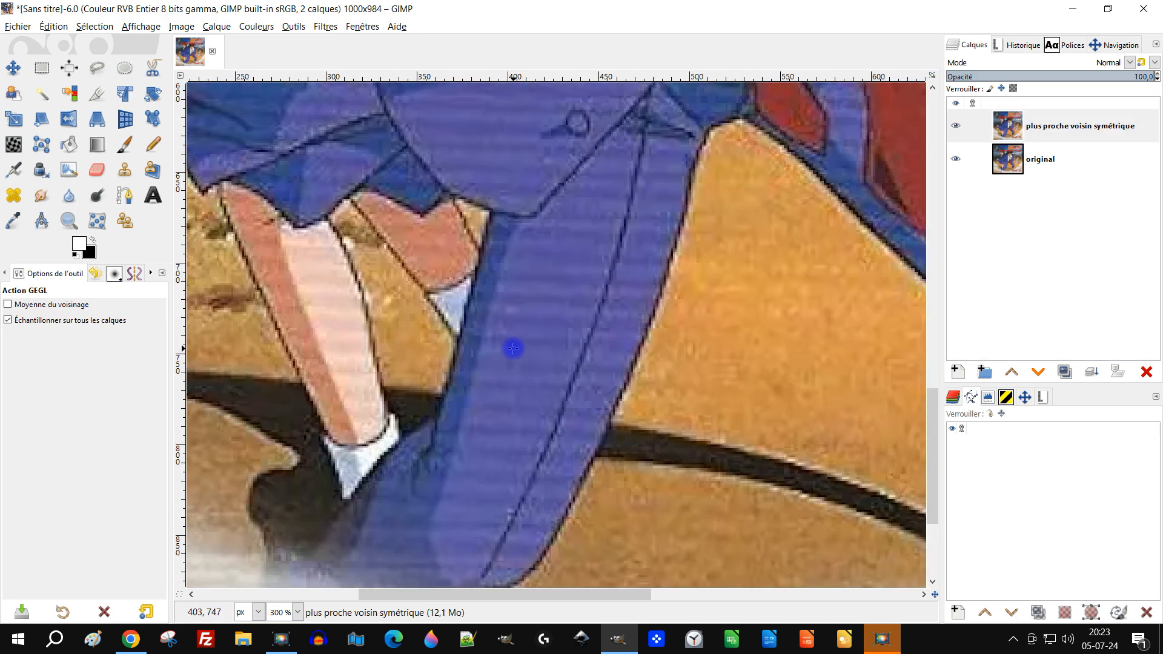
pyautogui.scroll(-1, 571, 353)
pyautogui.click(326, 26)
pyautogui.moveTo(400, 145)
pyautogui.moveTo(412, 124)
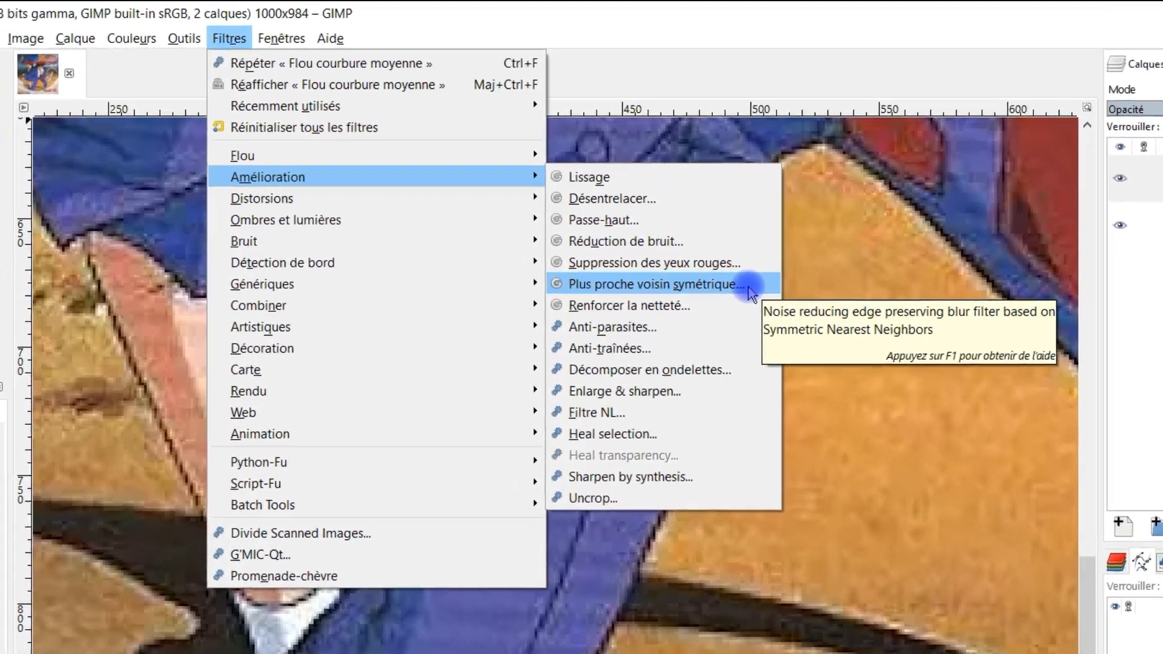
pyautogui.click(694, 205)
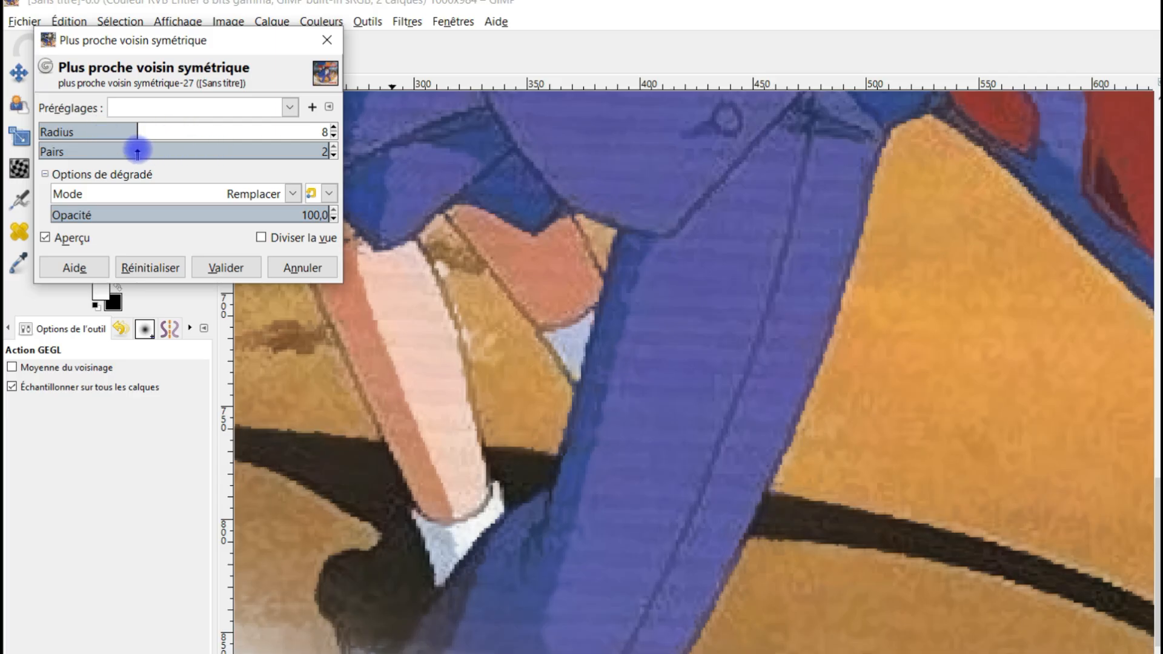
pyautogui.click(72, 153)
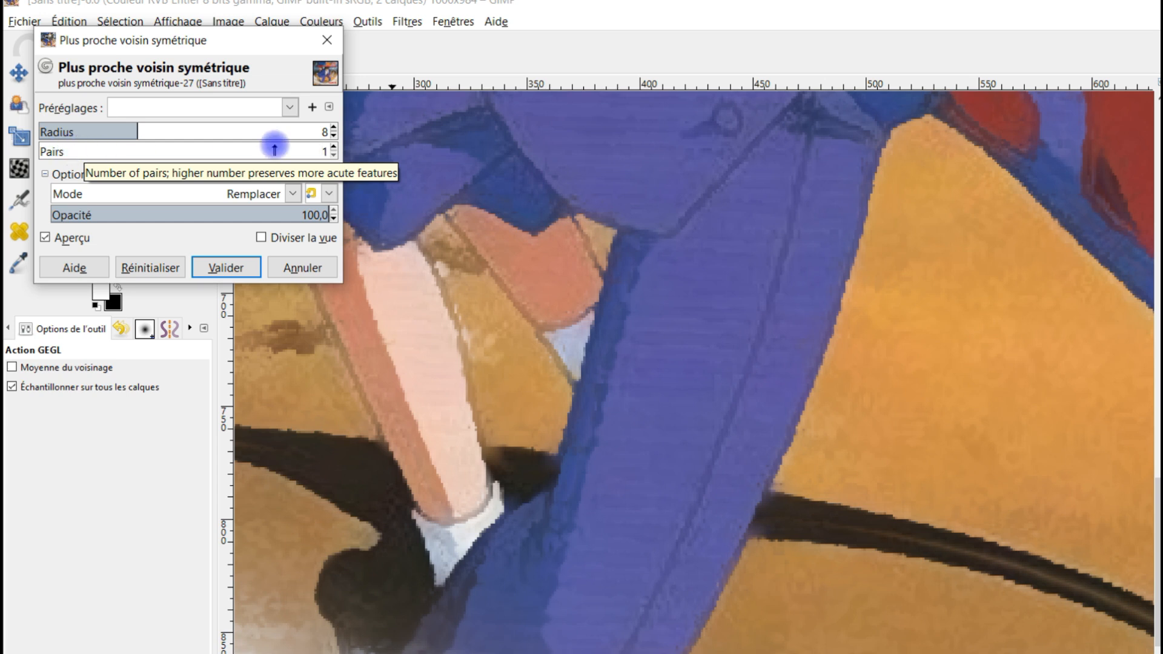
pyautogui.click(310, 149)
pyautogui.click(73, 152)
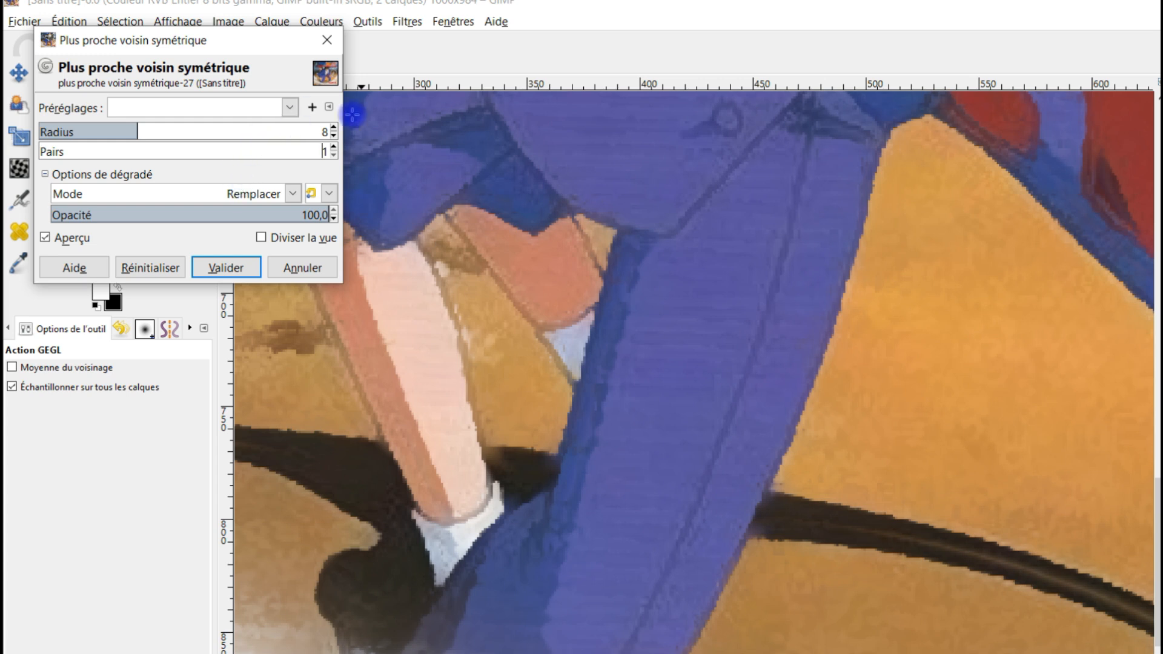
# Set the filter's Radius to 7 and apply it to the layer
pyautogui.moveTo(129, 130)
pyautogui.mouseDown()
pyautogui.moveTo(109, 131)
pyautogui.moveTo(190, 129)
pyautogui.moveTo(127, 129)
pyautogui.mouseUp()
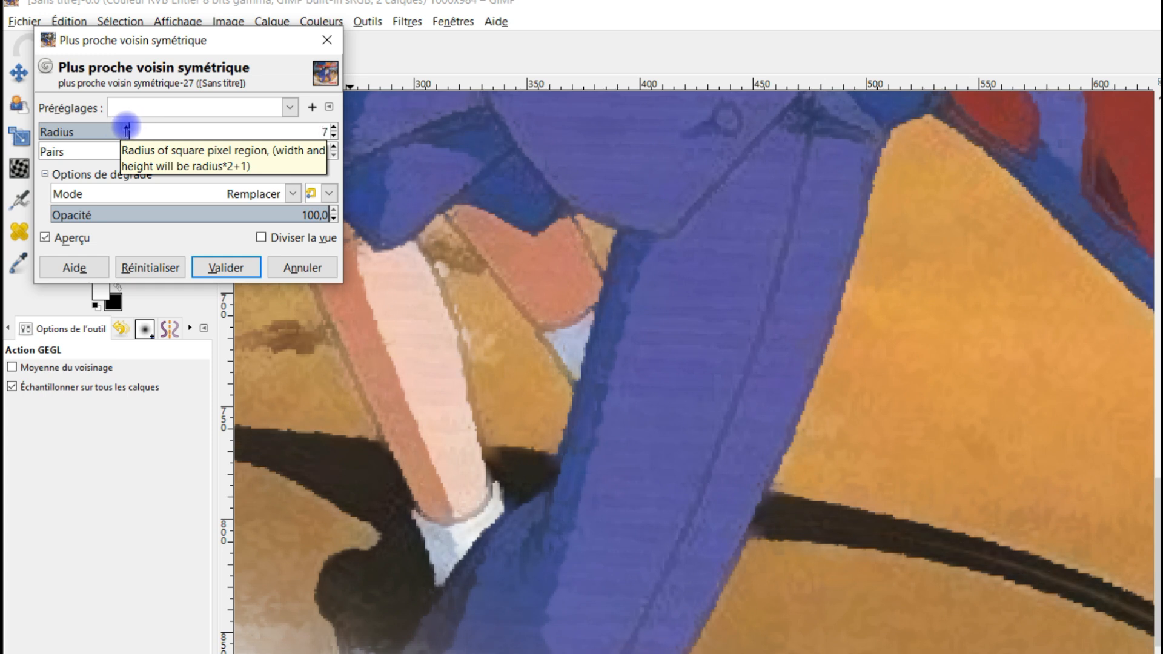
pyautogui.click(334, 130)
pyautogui.click(334, 128)
pyautogui.click(334, 136)
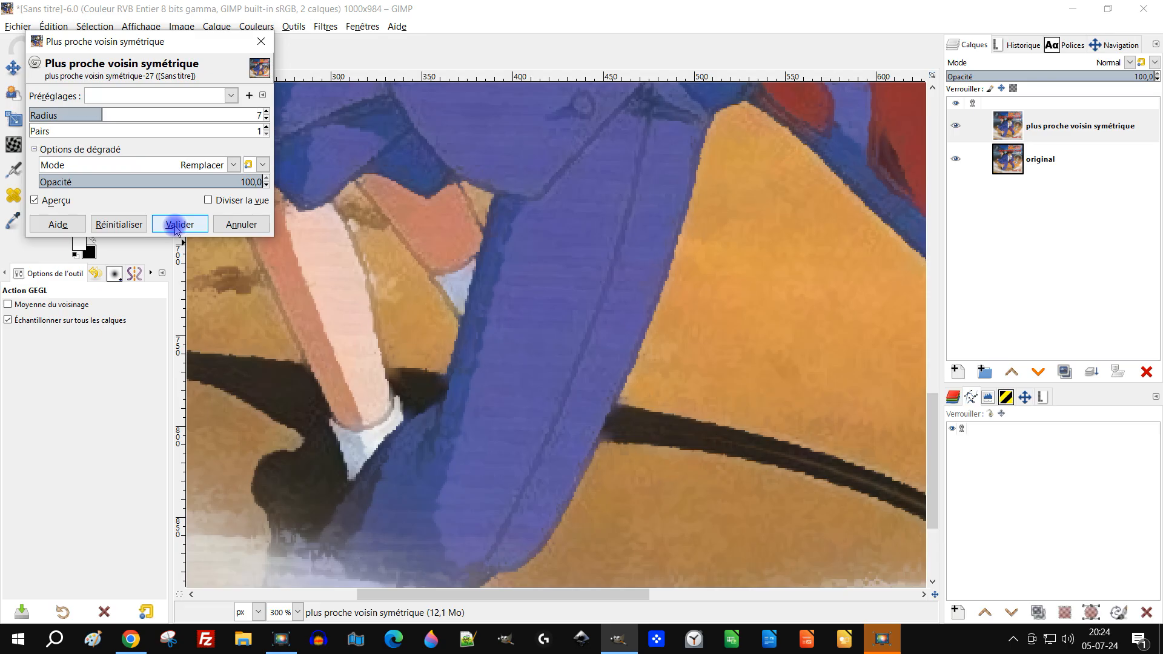
pyautogui.click(221, 266)
# Inspect the filtered image at full size and up close around the trousers, legs and ground shadow
pyautogui.press('1')
pyautogui.moveTo(631, 288); pyautogui.dragTo(553, 444)
pyautogui.scroll(3, 514, 452)
pyautogui.moveTo(498, 351); pyautogui.dragTo(563, 136)
pyautogui.moveTo(512, 432); pyautogui.dragTo(590, 389)
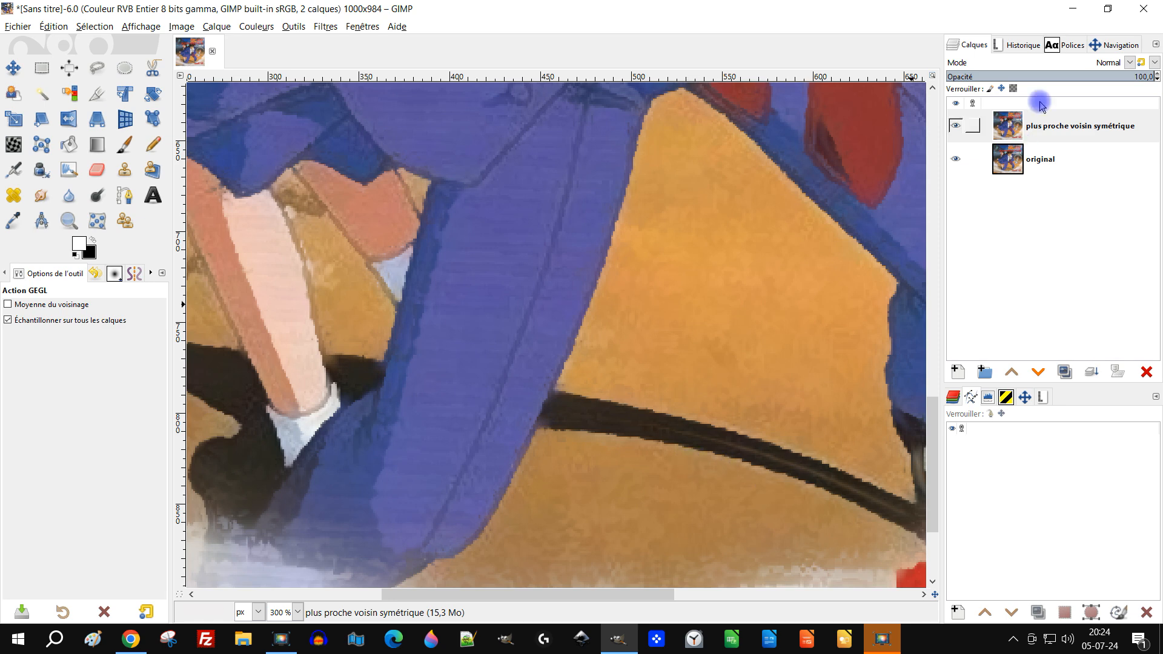
pyautogui.click(1009, 166)
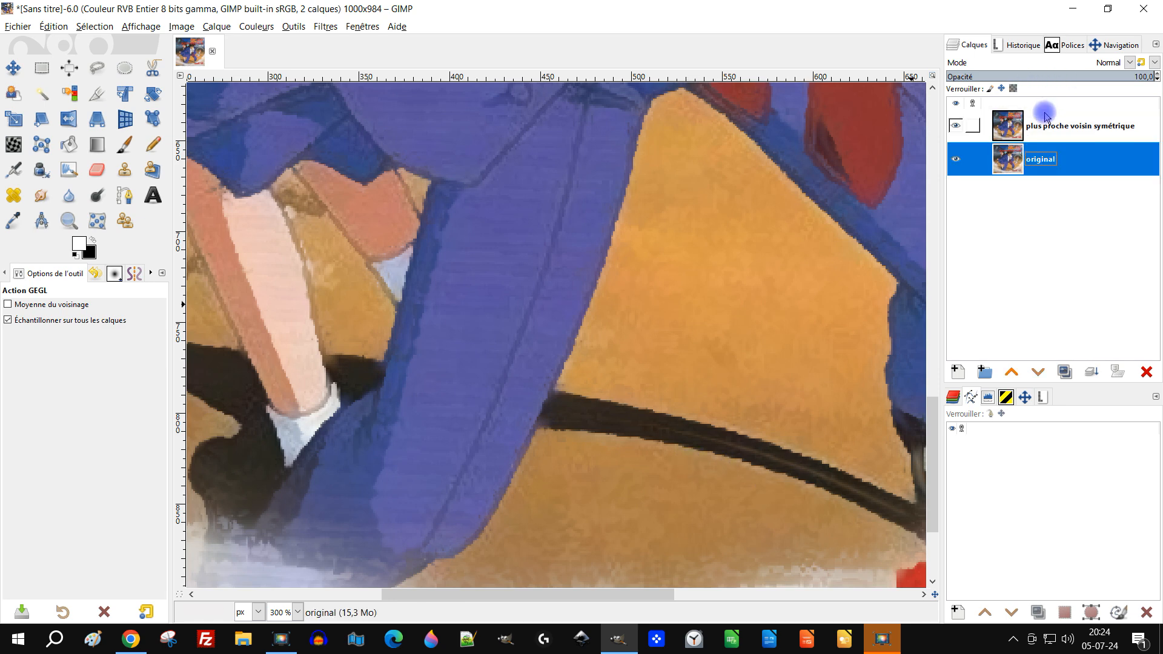
# Duplicate the "plus proche voisin symétrique" layer and name the copy "flou courbure"
pyautogui.click(1022, 126)
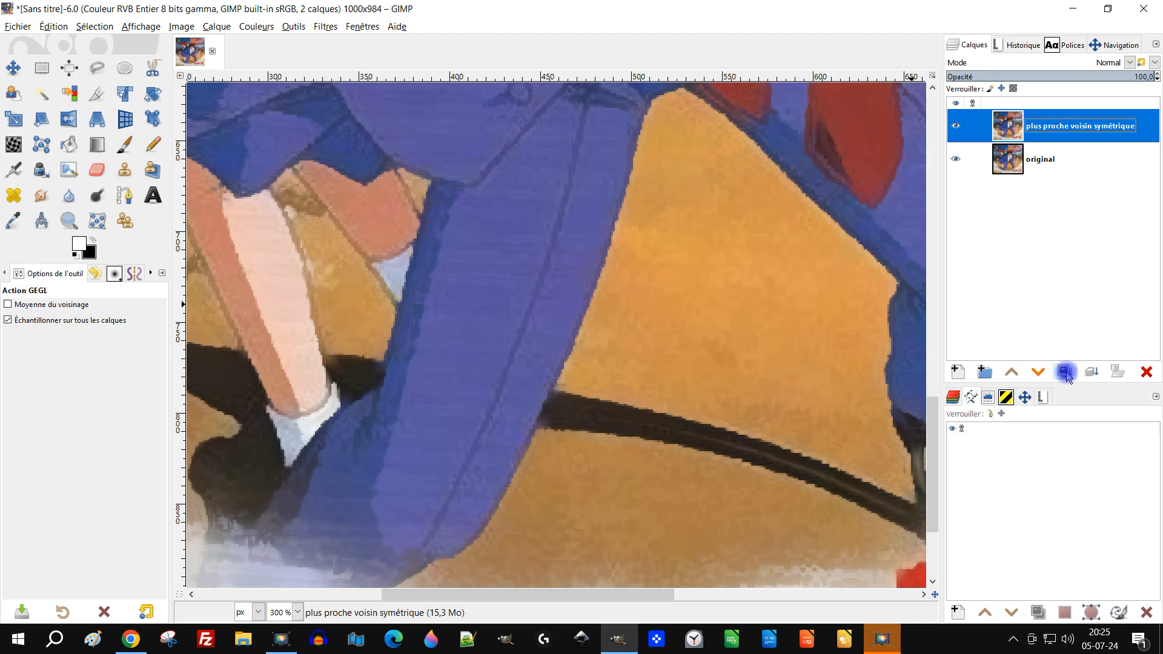
pyautogui.click(1065, 372)
pyautogui.doubleClick(1061, 124)
pyautogui.write('flou ')
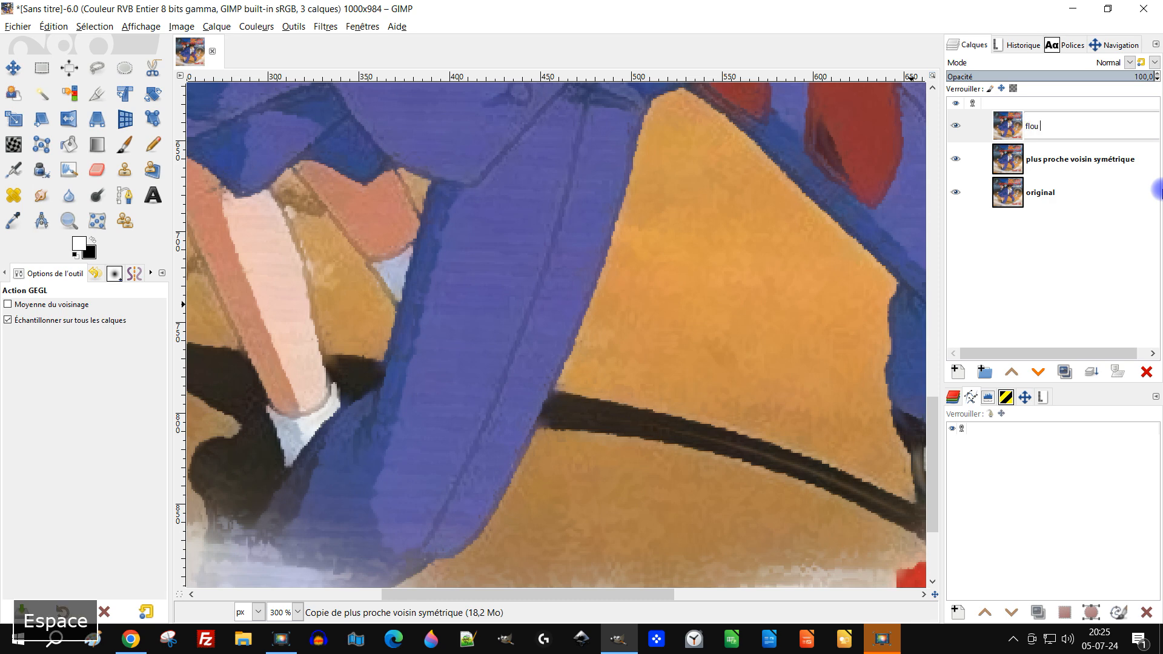
pyautogui.write('courbure')
pyautogui.press('Return')
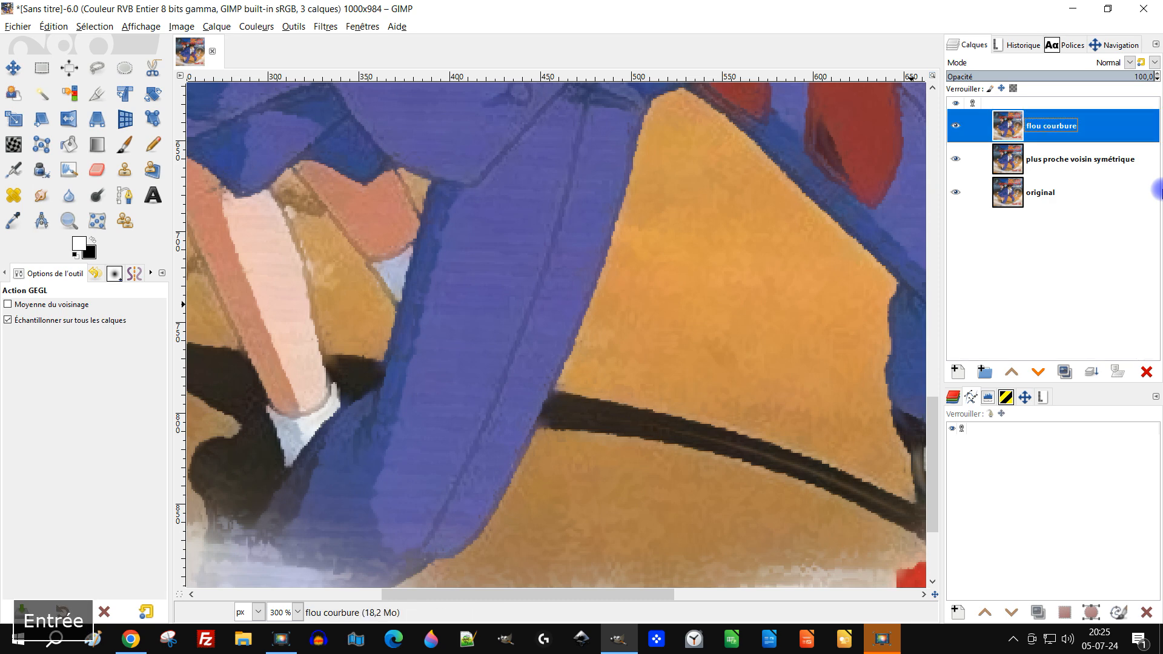
# Start the "Flou courbure moyenne" filter on the "flou courbure" layer and set Iterations to 9
pyautogui.click(325, 27)
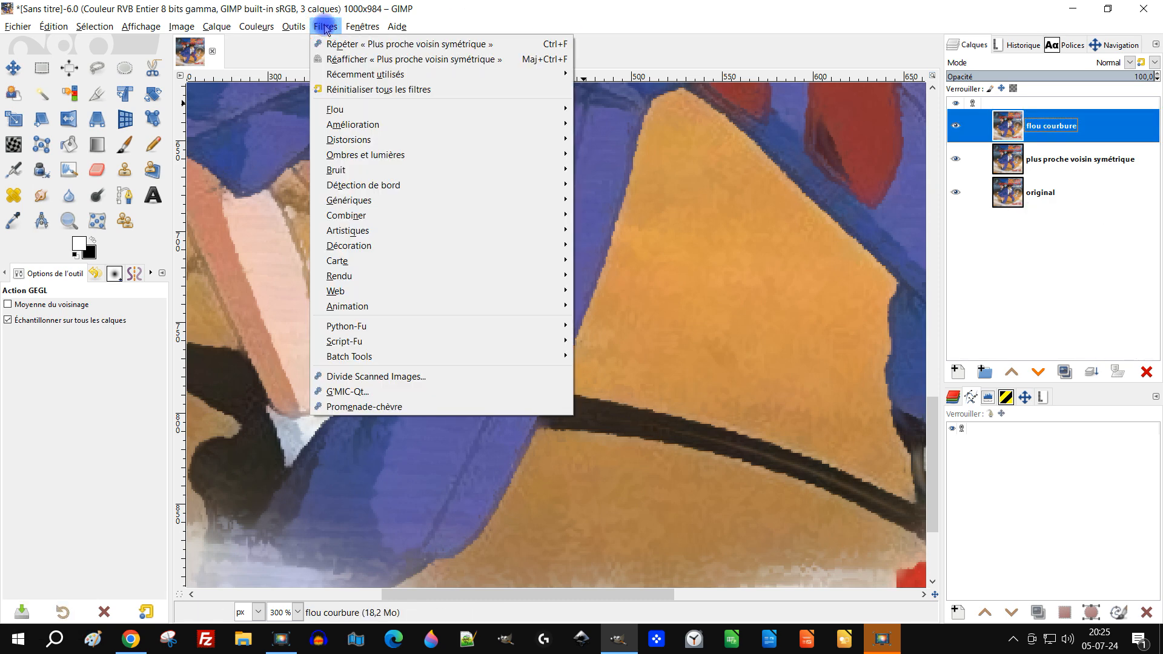
pyautogui.click(365, 111)
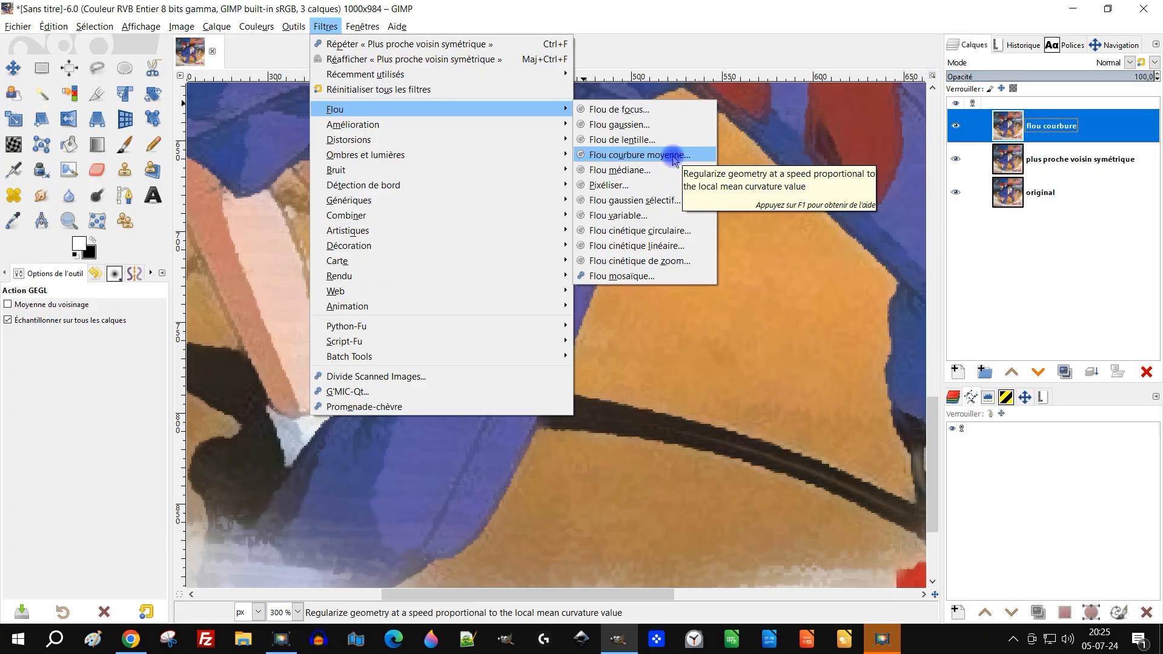
pyautogui.click(674, 159)
pyautogui.click(61, 113)
pyautogui.scroll(-2, 563, 331)
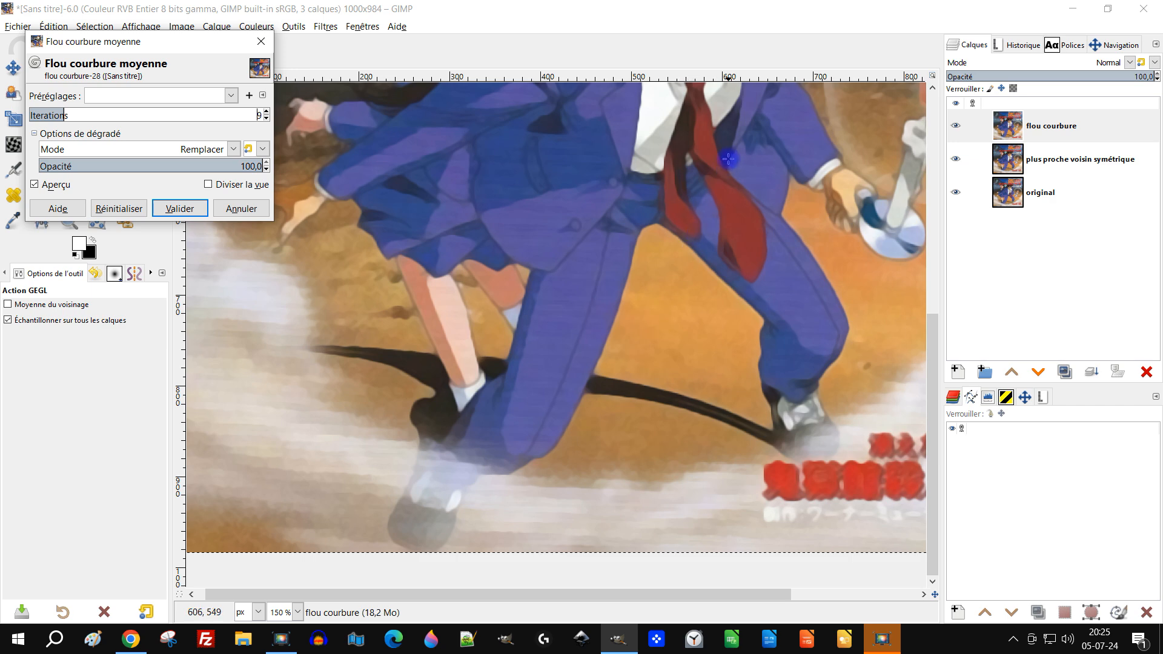
pyautogui.scroll(5, 733, 181)
pyautogui.scroll(2, 696, 333)
# Try several Iterations values between 2 and 15 for the mean curvature blur, judging them on the jacket and face
pyautogui.click(57, 113)
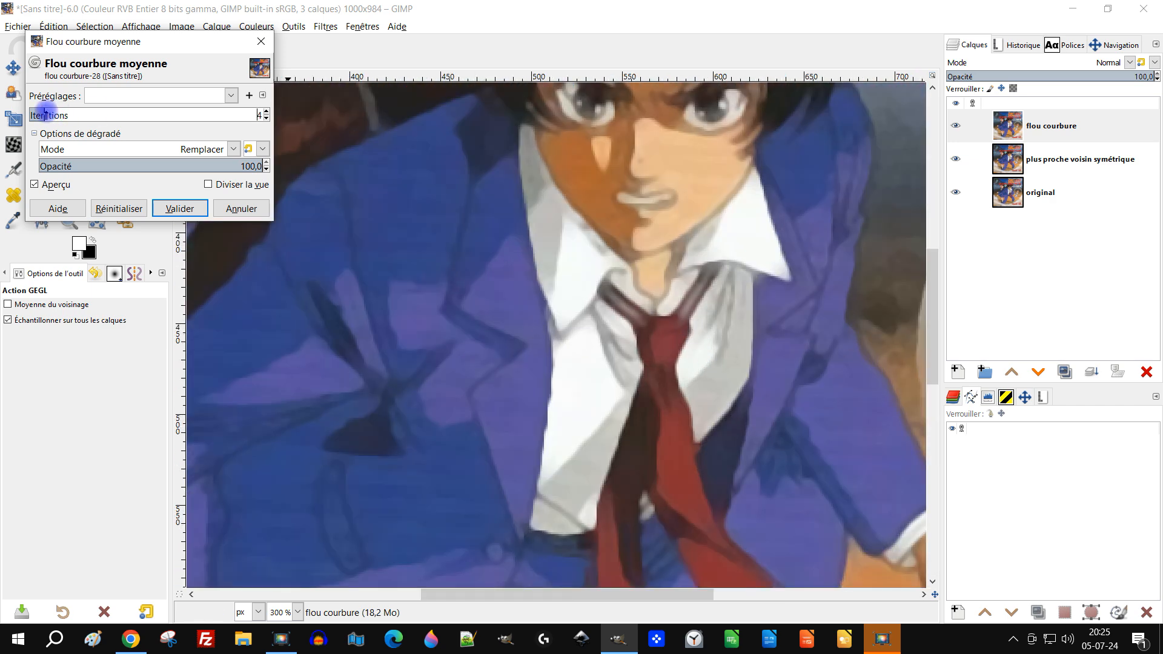
pyautogui.click(82, 113)
pyautogui.moveTo(91, 113); pyautogui.dragTo(29, 113)
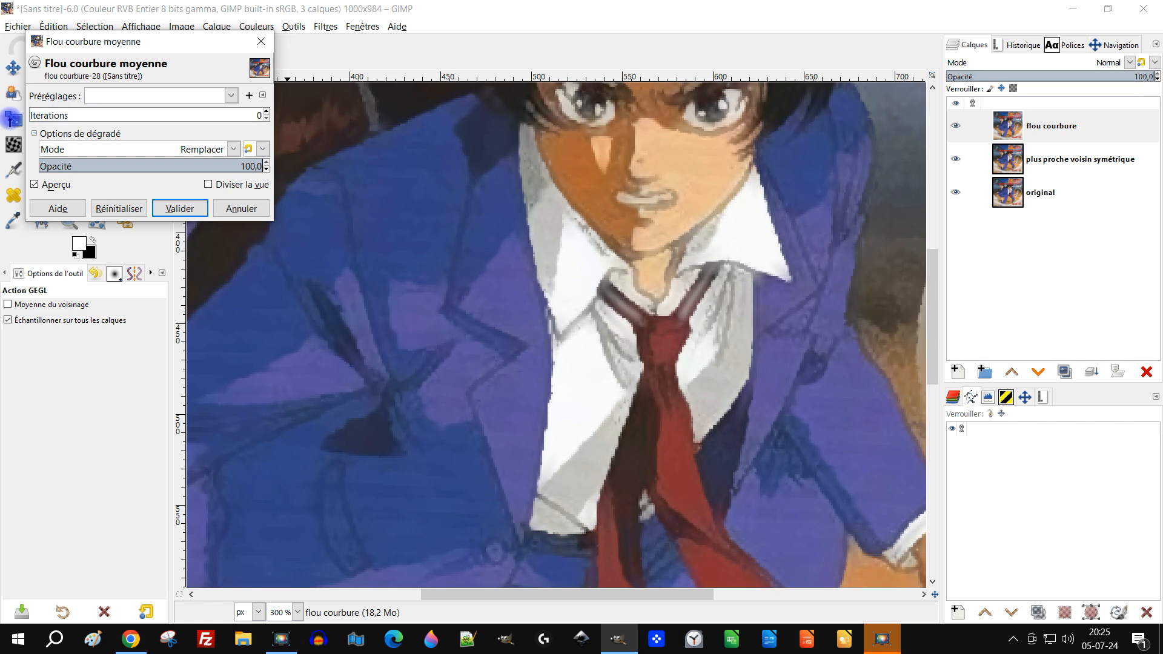
pyautogui.click(266, 113)
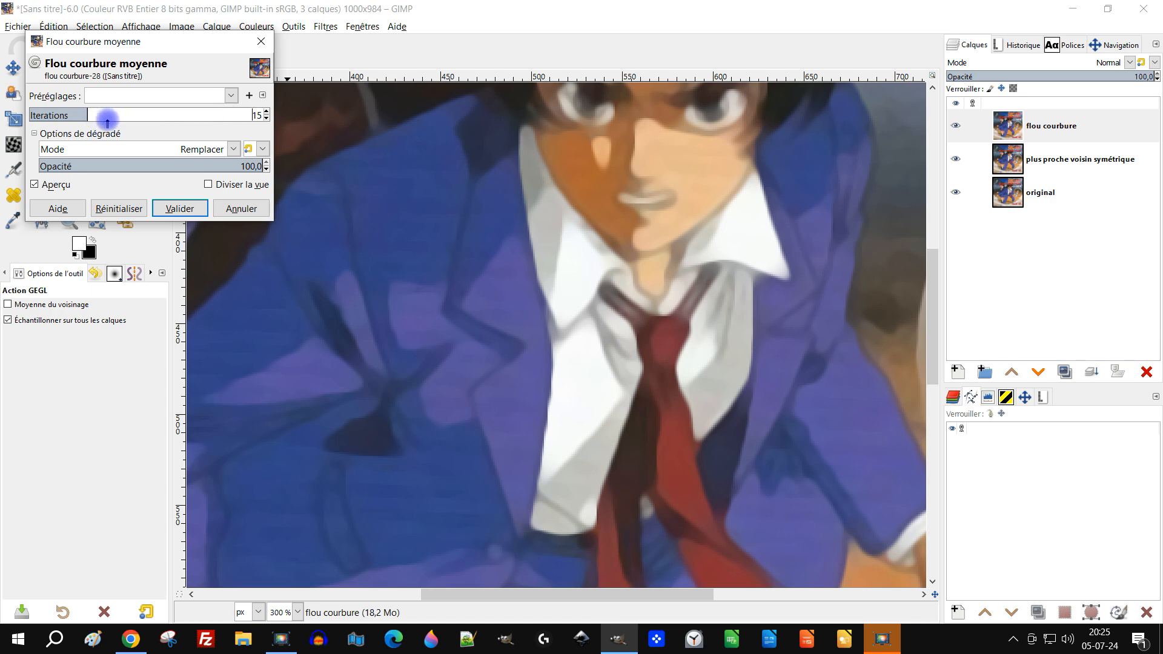
pyautogui.scroll(1, 722, 158)
pyautogui.moveTo(70, 114); pyautogui.dragTo(44, 115)
# Compare the blur preview off and on, then set Iterations to 3 and apply the filter
pyautogui.click(35, 184)
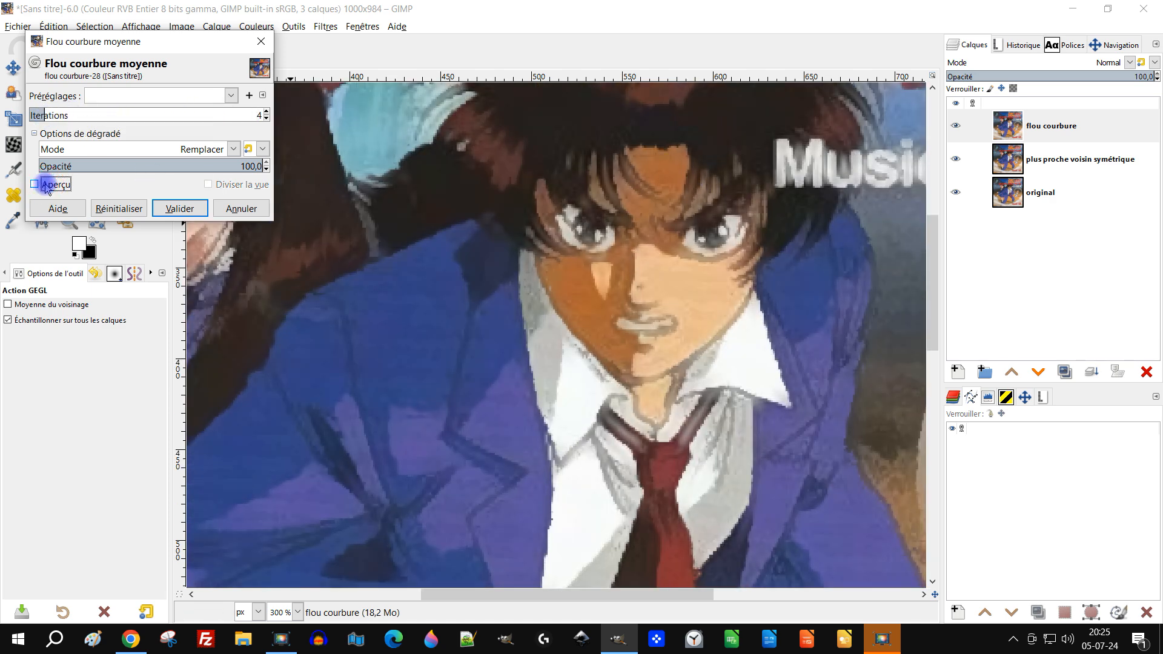
pyautogui.click(35, 184)
pyautogui.click(37, 113)
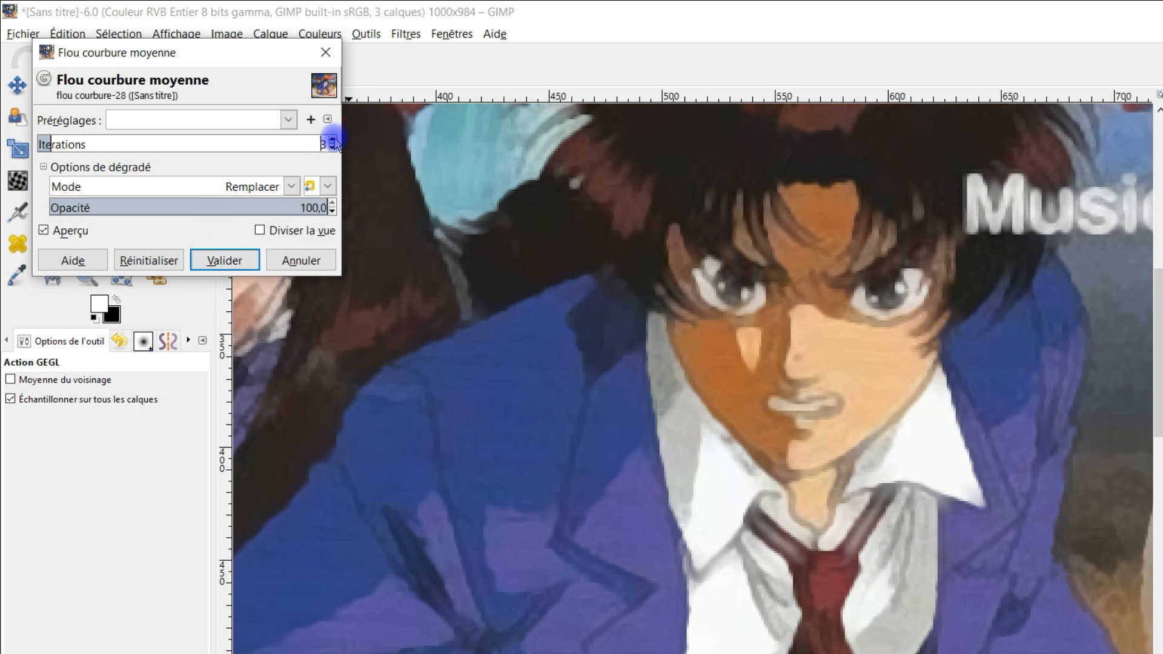
pyautogui.click(224, 260)
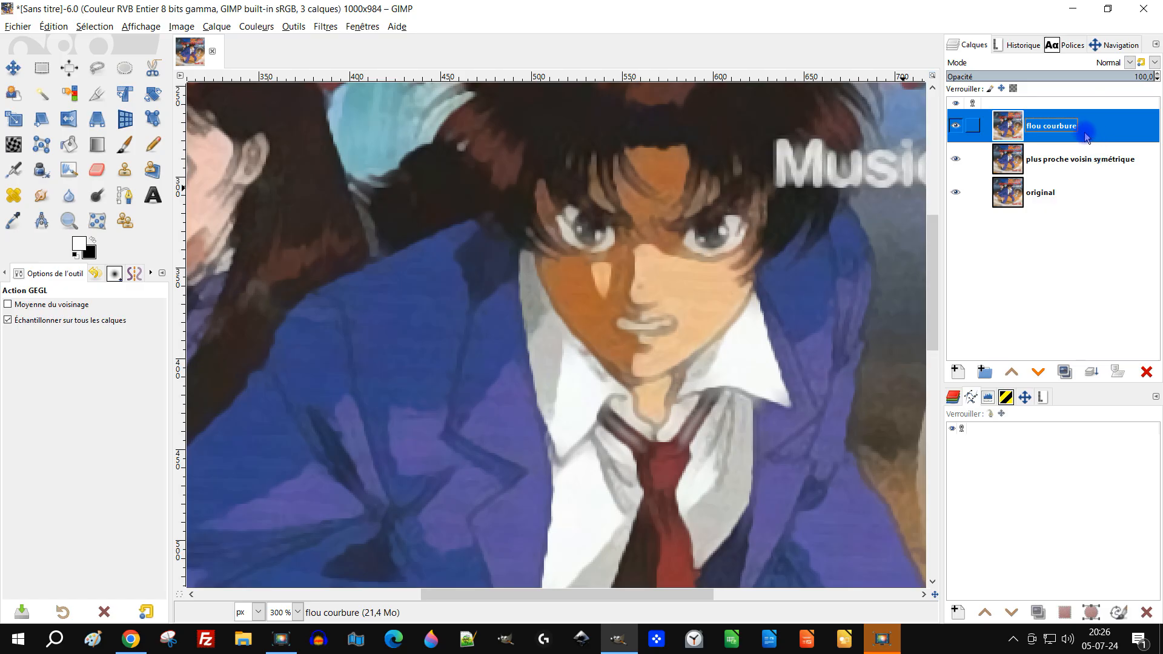
# Inspect the blurred image at 100% and at 200% around the legs, shadow and mist
pyautogui.press('1')
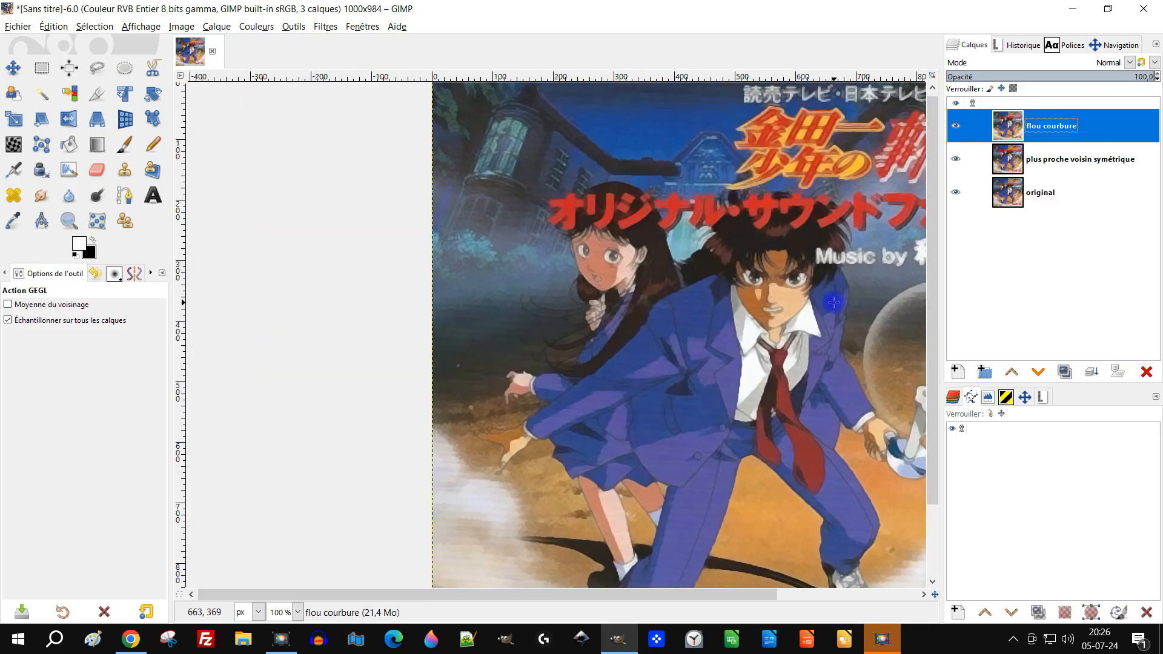
pyautogui.moveTo(808, 343); pyautogui.dragTo(680, 238)
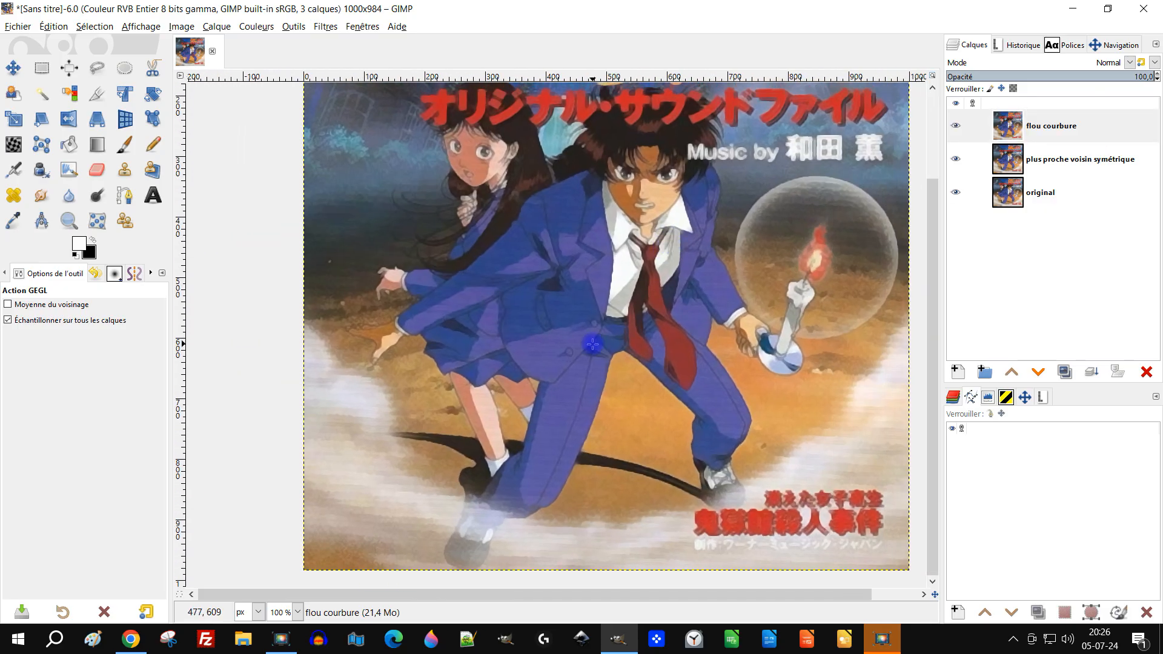
pyautogui.press('2')
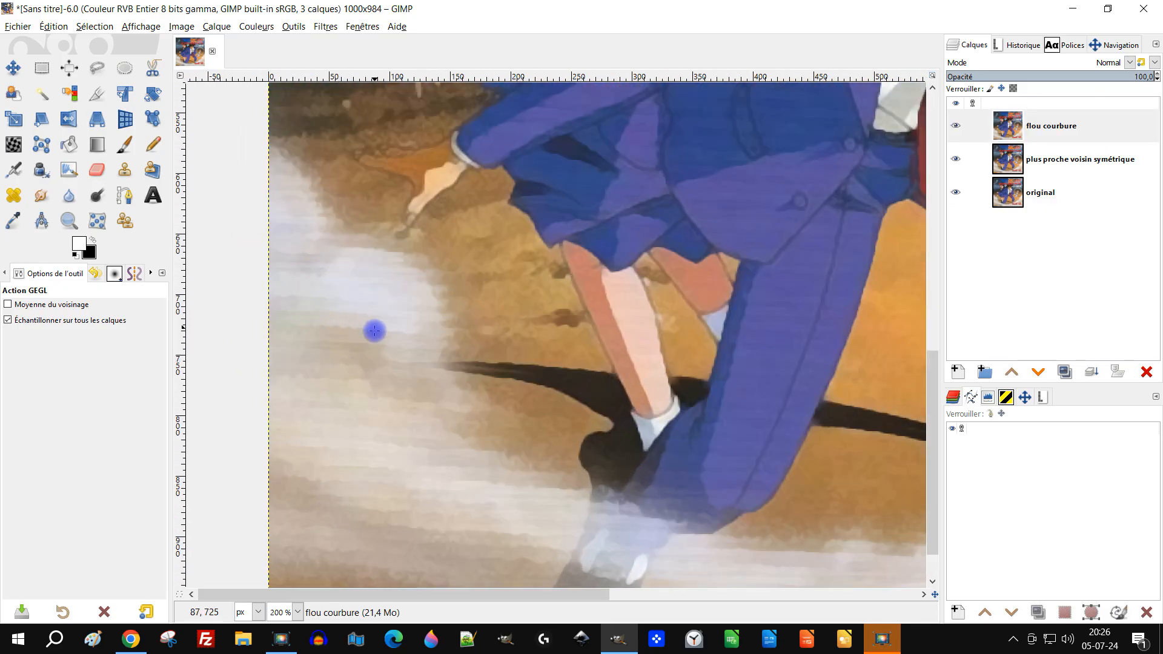
pyautogui.moveTo(511, 511); pyautogui.dragTo(345, 406)
pyautogui.moveTo(700, 439); pyautogui.dragTo(744, 530)
# Duplicate the "original" layer and move the copy to the top of the layer stack
pyautogui.click(1035, 194)
pyautogui.click(1055, 193)
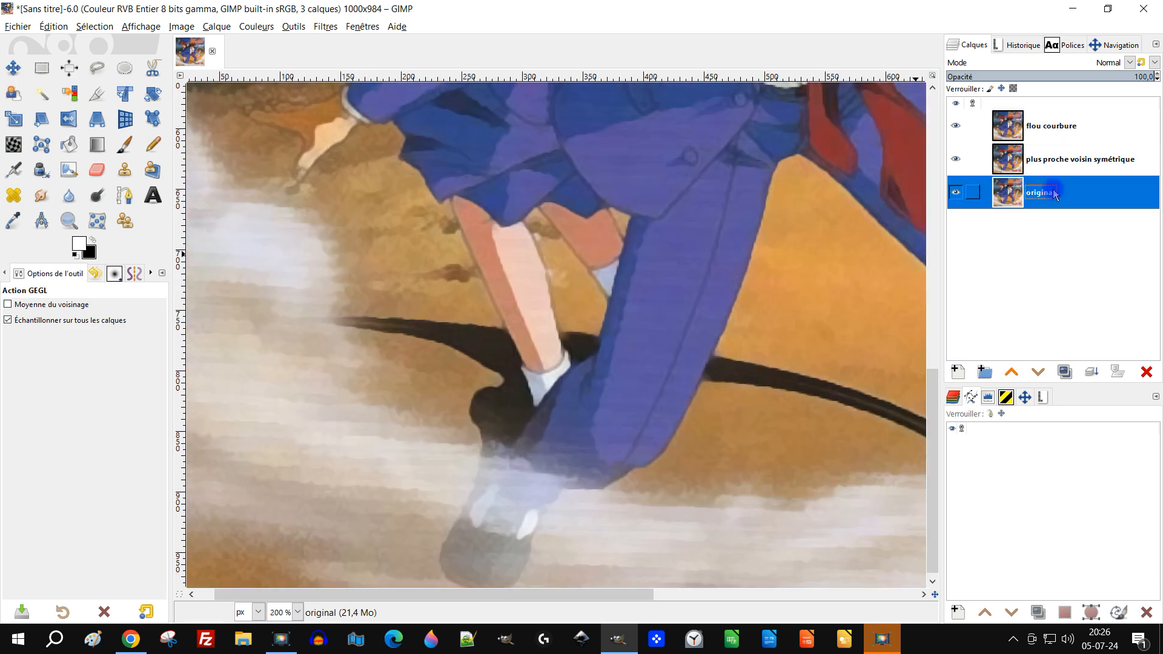
pyautogui.moveTo(345, 379); pyautogui.dragTo(418, 380)
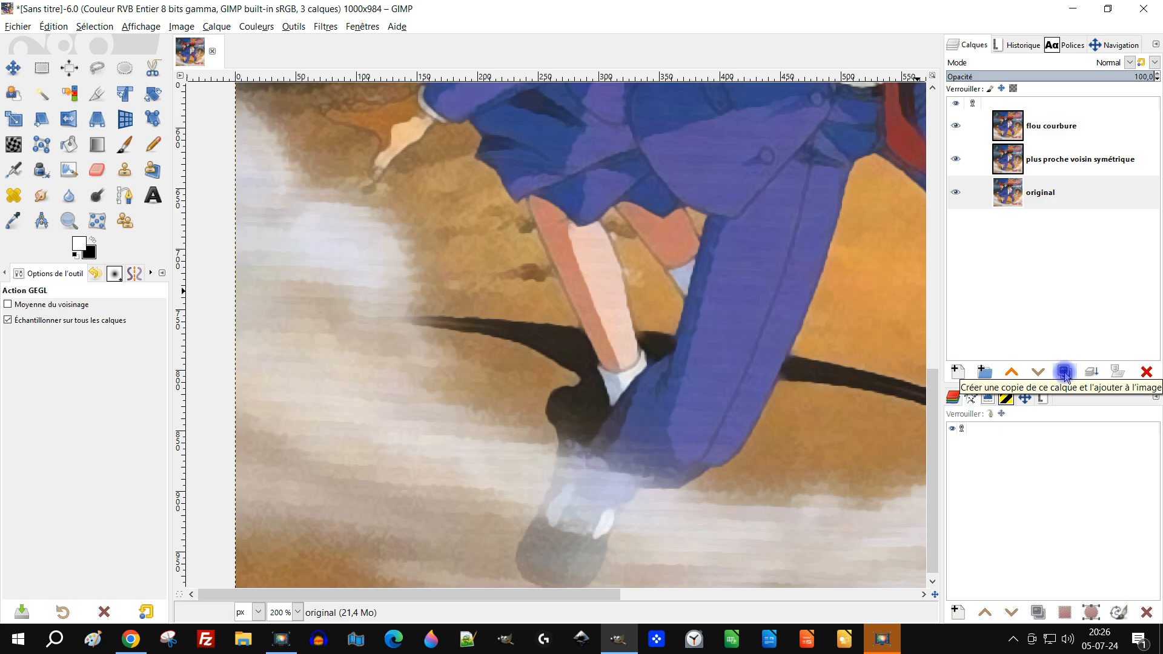
pyautogui.click(1065, 373)
pyautogui.moveTo(1037, 192); pyautogui.dragTo(1038, 119)
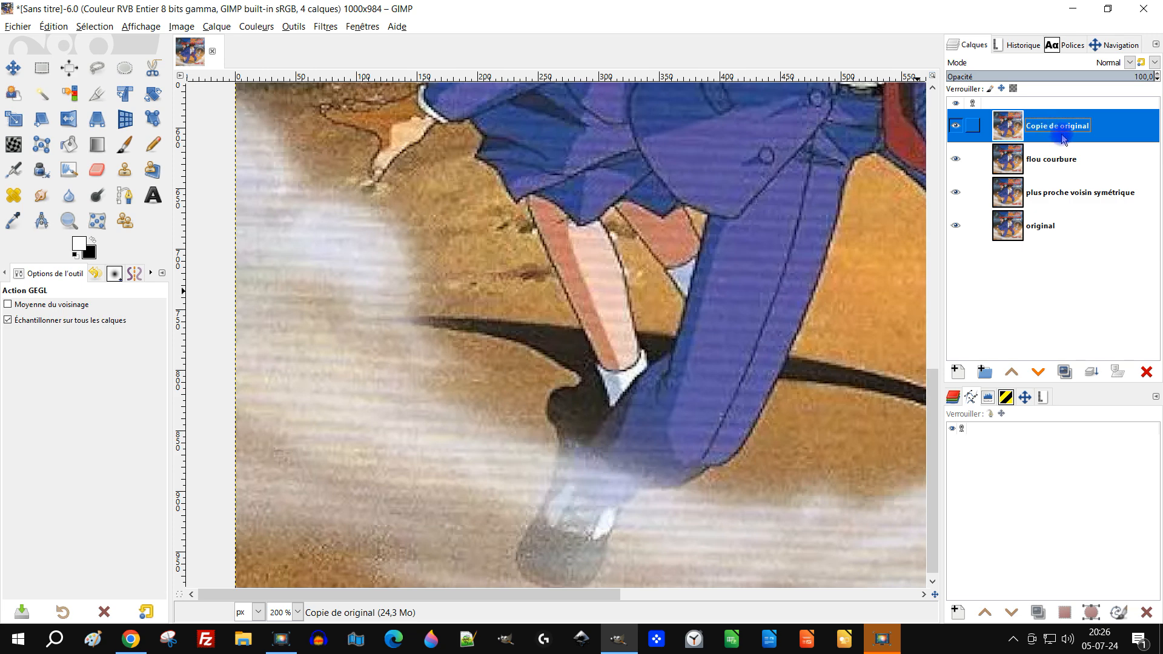
# Rename the copied layer as "floue gaussien"
pyautogui.click(1113, 127)
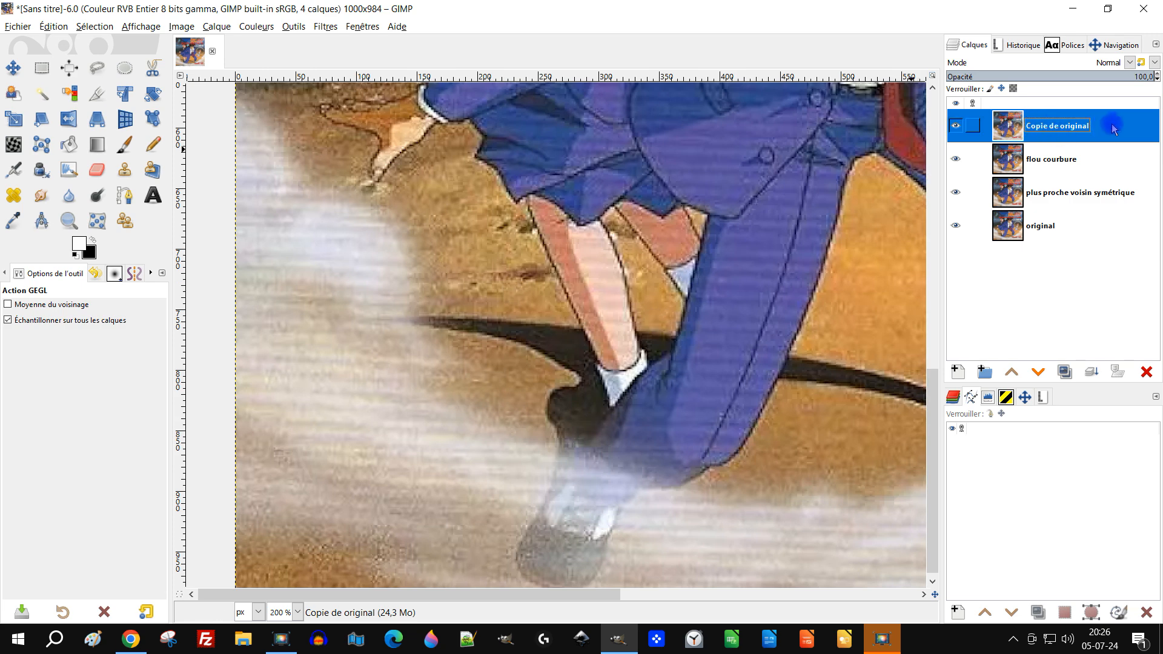
pyautogui.doubleClick(1064, 129)
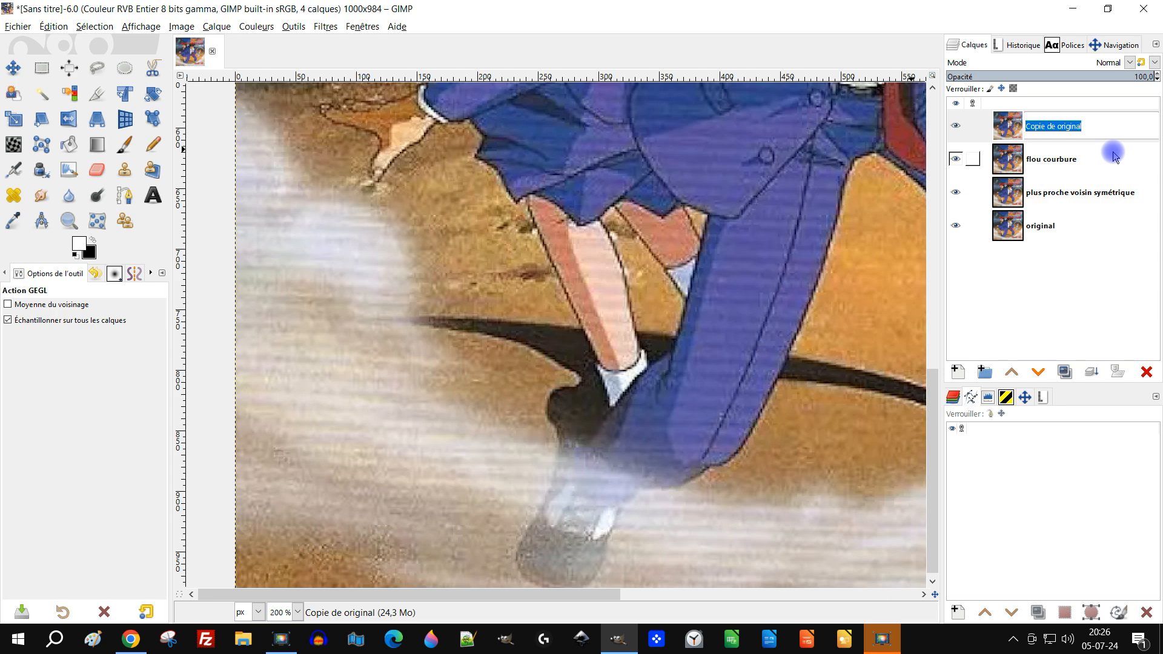
pyautogui.write('floue gaussien')
pyautogui.press('Return')
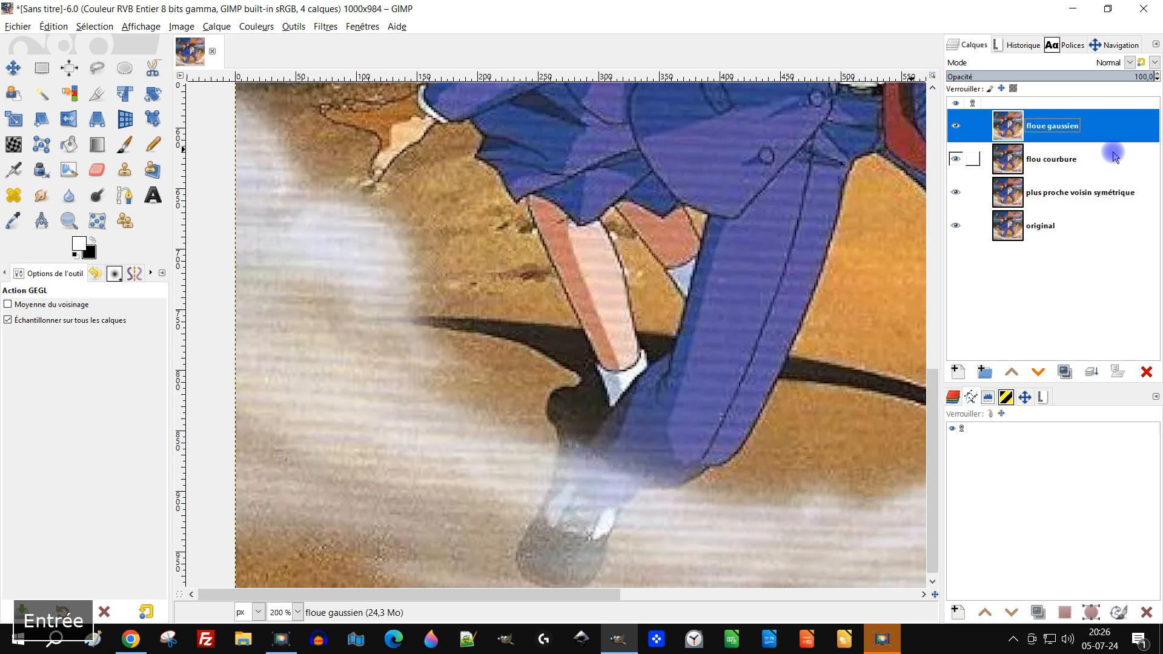
# Start the "Flou gaussien" filter on the "floue gaussien" layer, with its dialog moved clear of the legs
pyautogui.click(717, 399)
pyautogui.moveTo(717, 399); pyautogui.dragTo(692, 398)
pyautogui.click(324, 27)
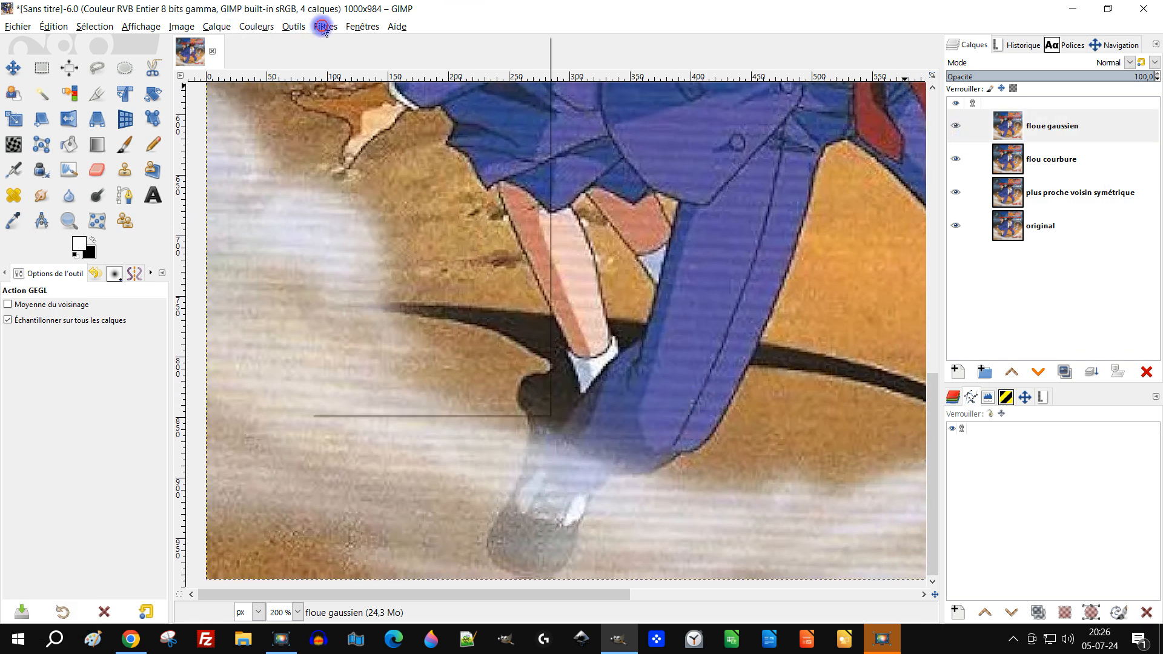
pyautogui.moveTo(360, 111)
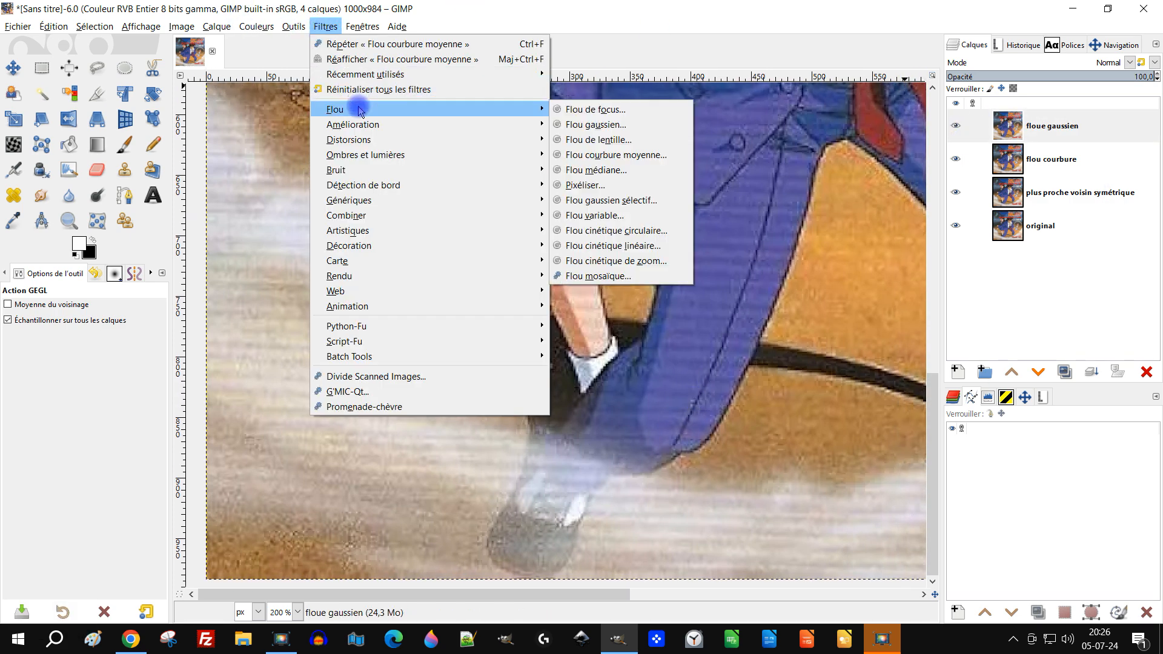
pyautogui.click(587, 123)
pyautogui.moveTo(799, 177); pyautogui.dragTo(893, 254)
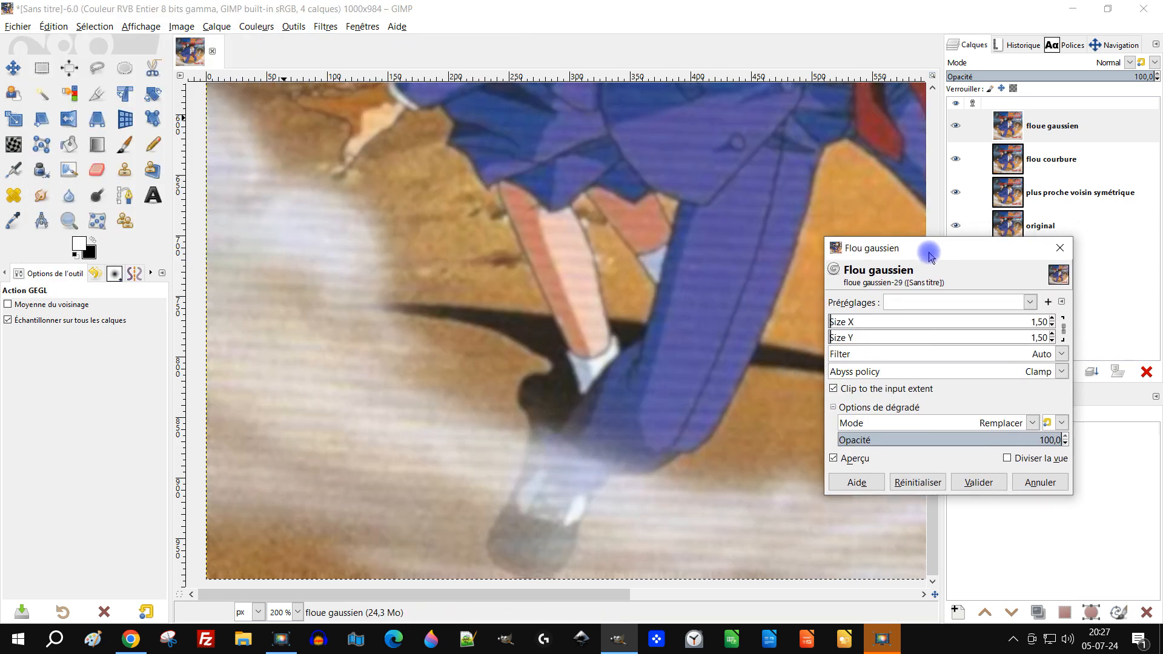
# Try equal Size X and Size Y values between 0 and 4.50, and reset the filter settings
pyautogui.click(1053, 320)
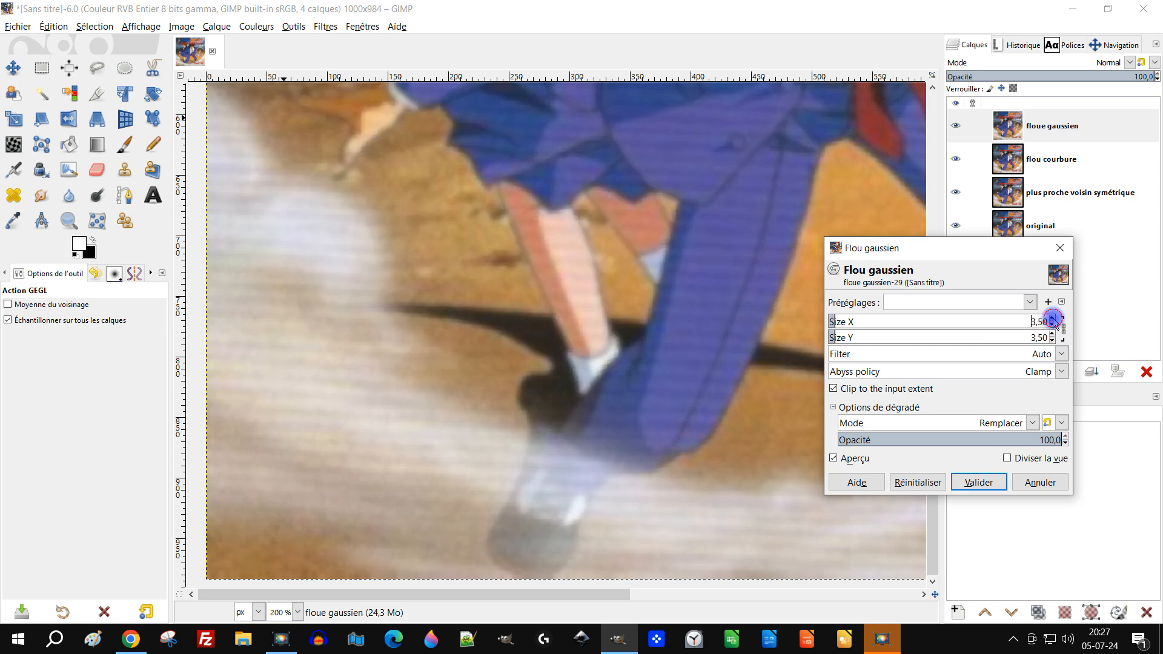
pyautogui.click(1053, 319)
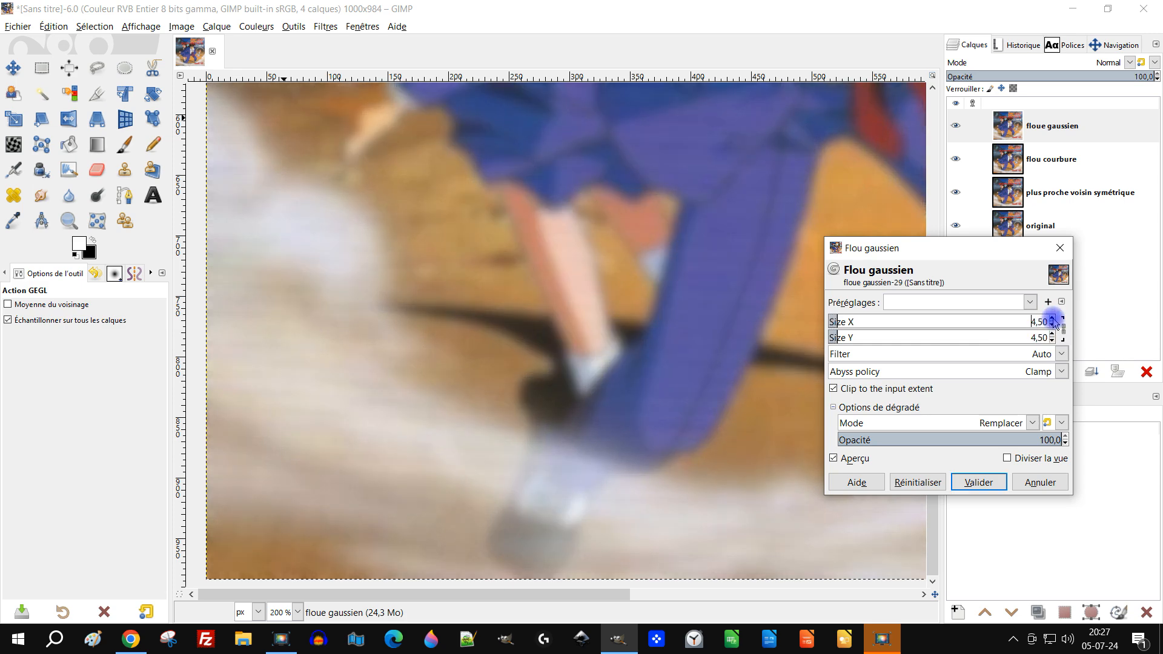
pyautogui.click(836, 316)
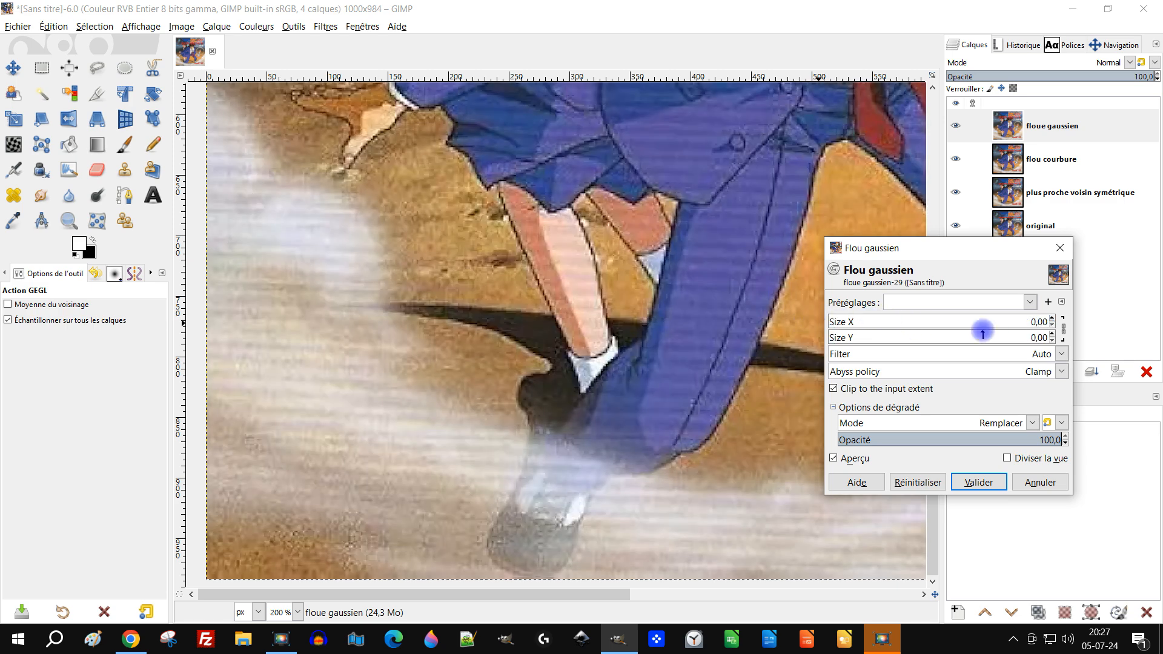
pyautogui.click(1052, 319)
pyautogui.click(1052, 319)
pyautogui.click(1053, 320)
pyautogui.click(1053, 319)
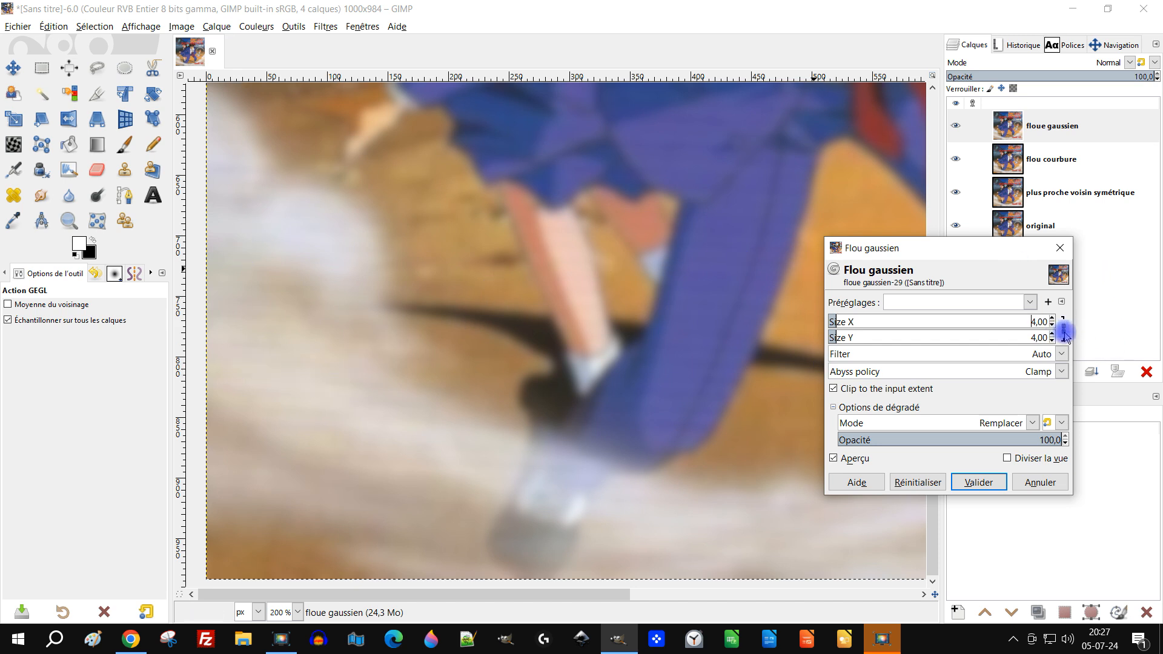
pyautogui.click(911, 480)
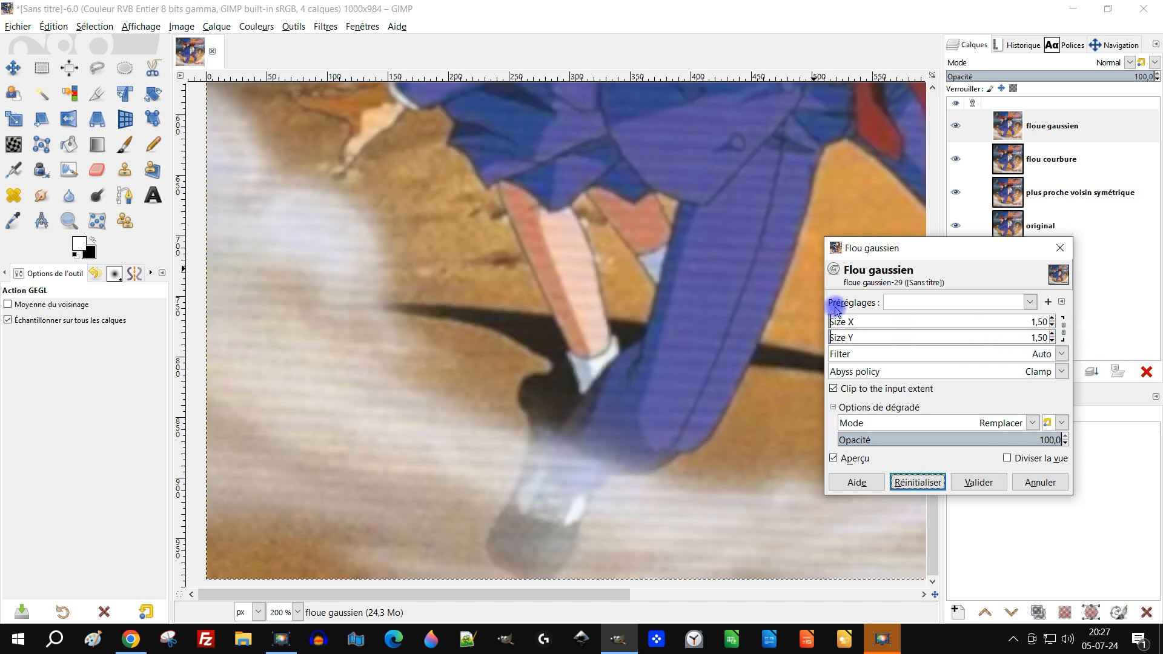
# Unlink the two blur sizes, and set Size X to 1.00 and Size Y to 4.50
pyautogui.moveTo(836, 319); pyautogui.dragTo(799, 317)
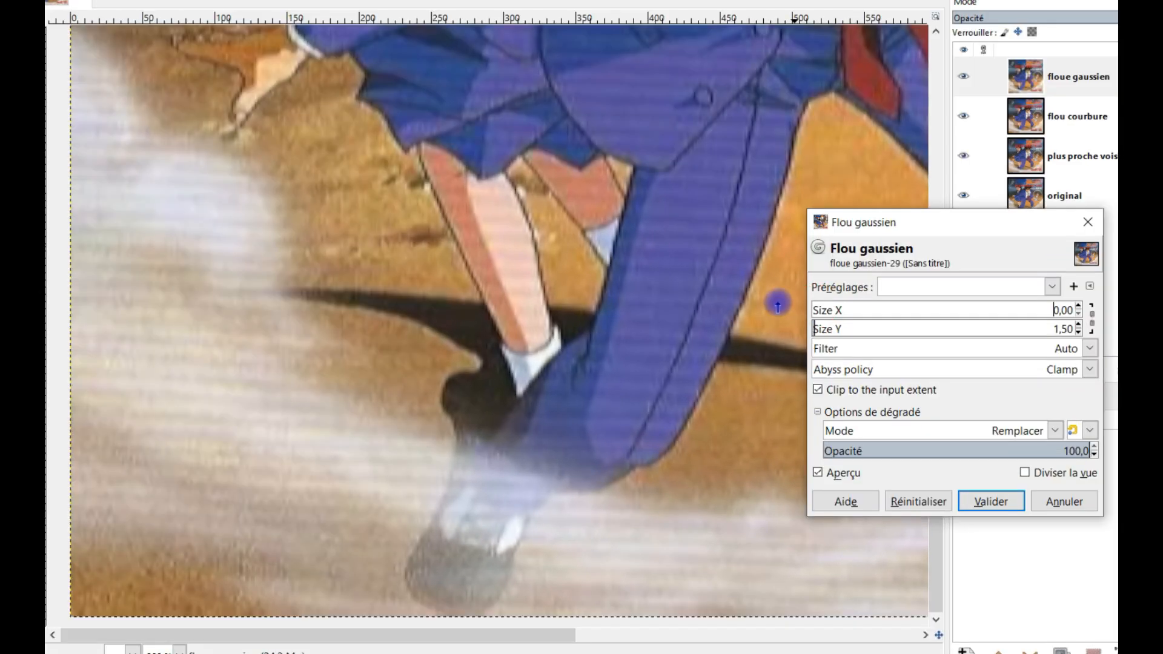
pyautogui.click(1079, 326)
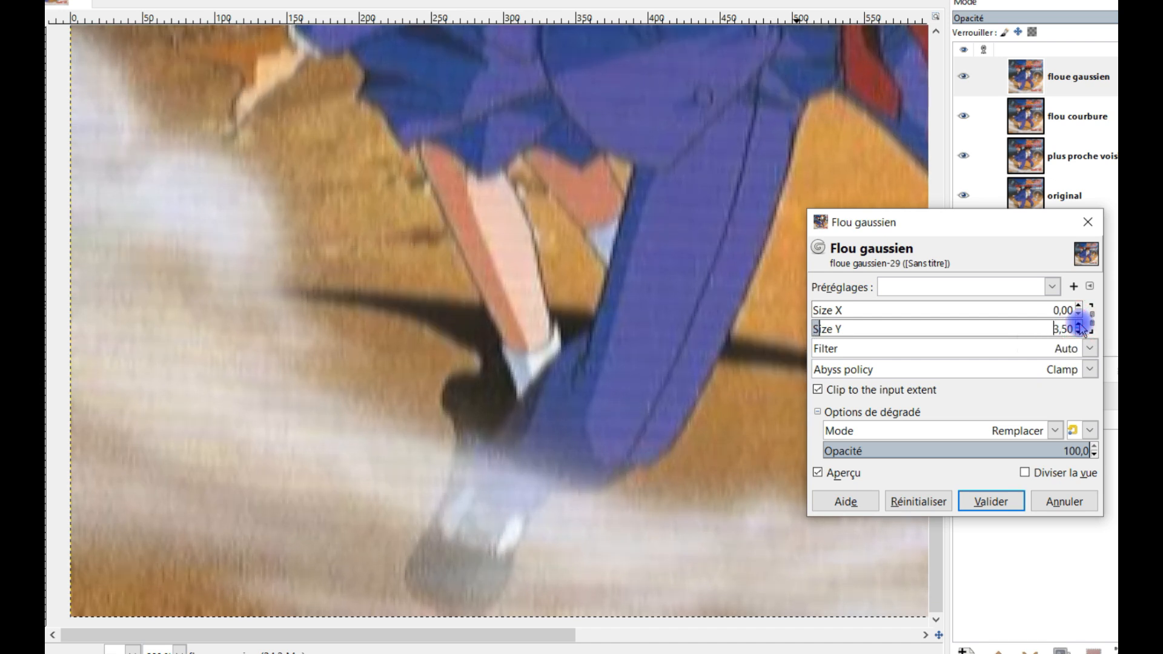
pyautogui.click(1079, 326)
pyautogui.click(1079, 326)
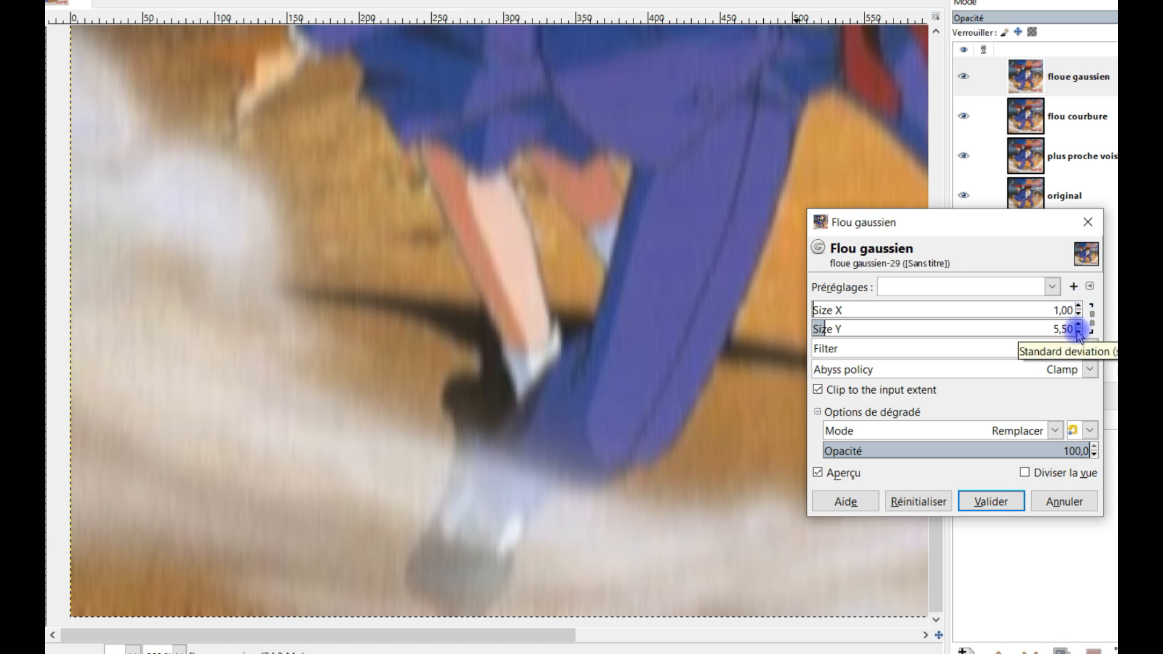
pyautogui.click(1078, 333)
pyautogui.click(1078, 333)
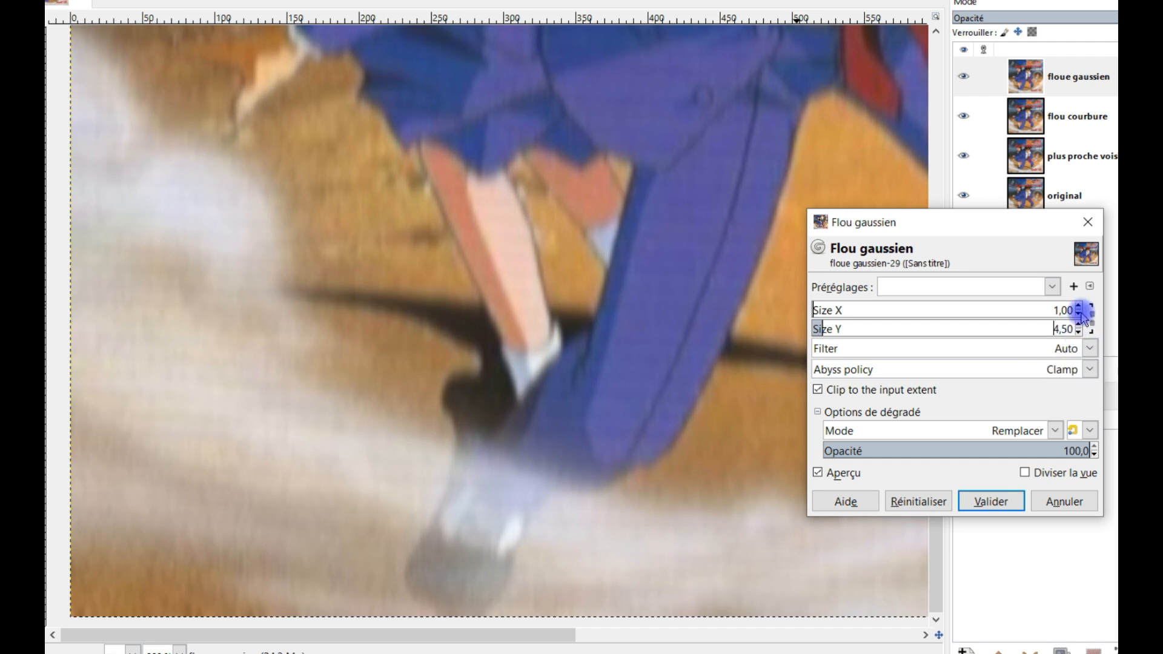
# Set Size X to 2.00 with the sizes unlinked, and apply the Gaussian blur
pyautogui.click(1078, 314)
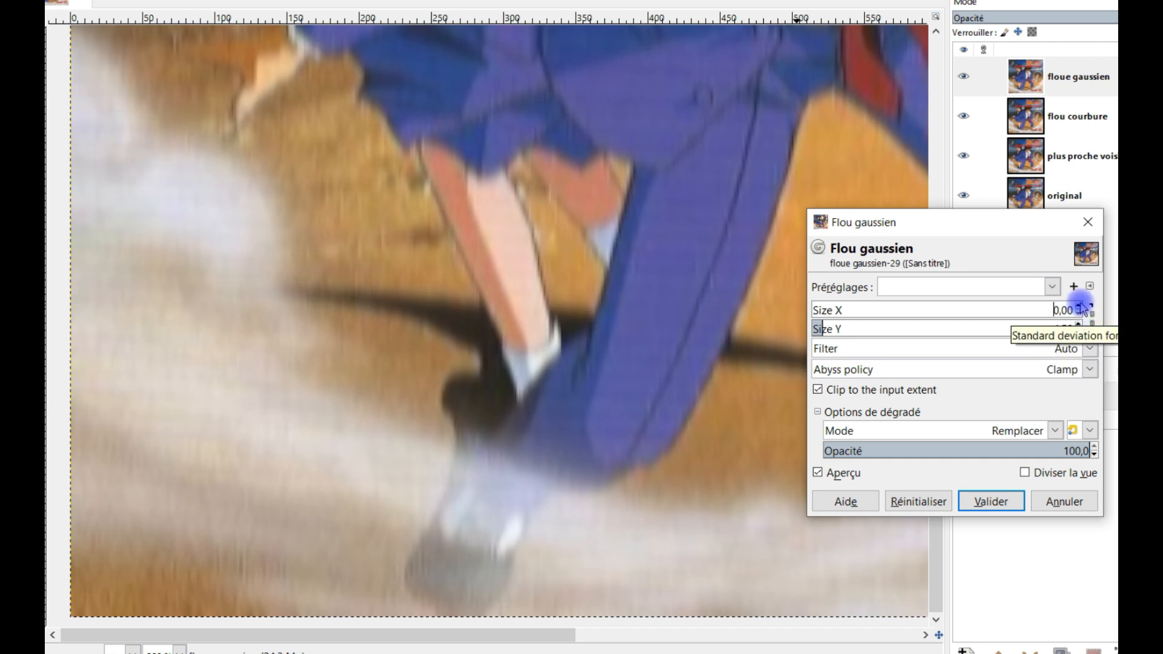
pyautogui.click(1078, 306)
pyautogui.click(1078, 306)
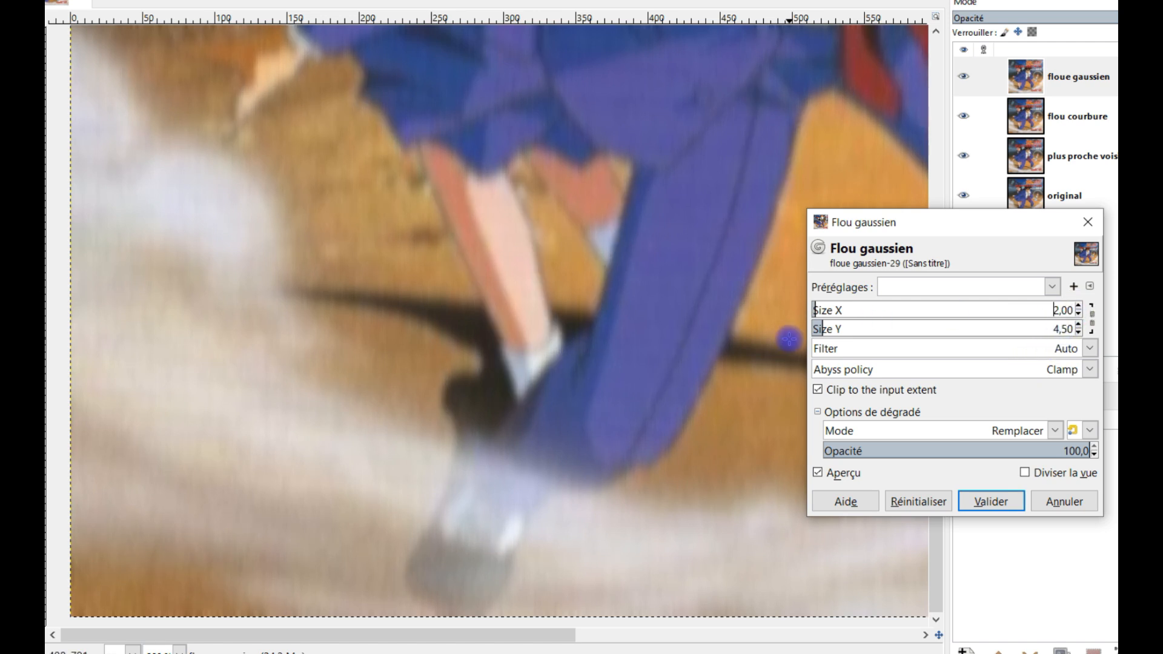
pyautogui.click(1090, 323)
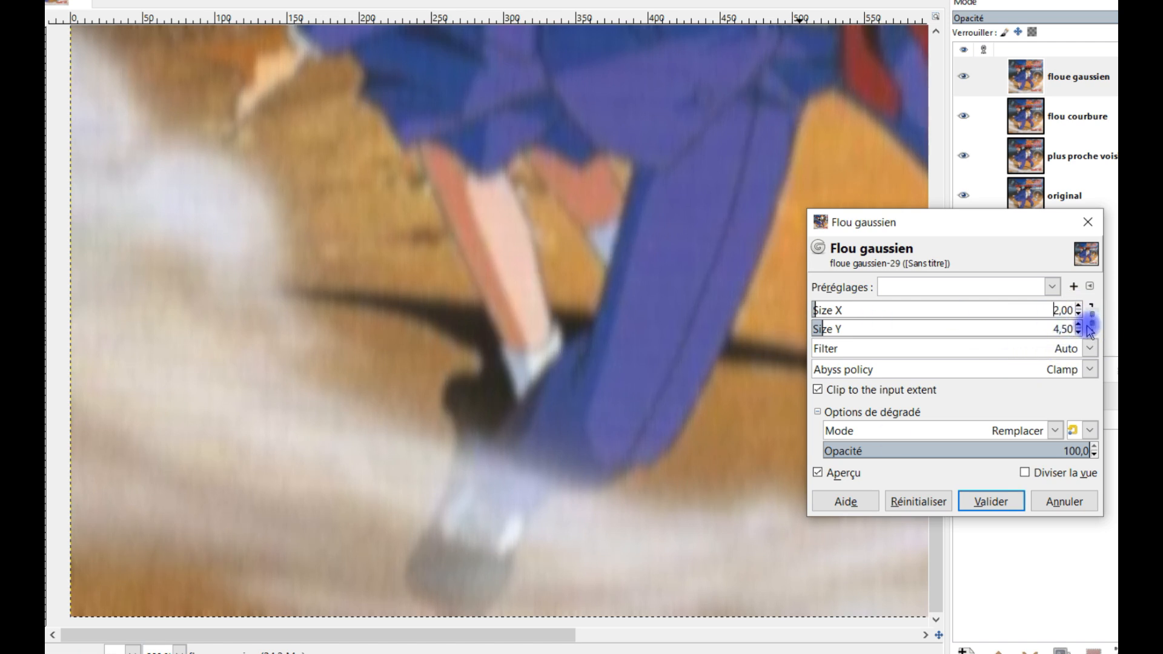
pyautogui.click(1044, 313)
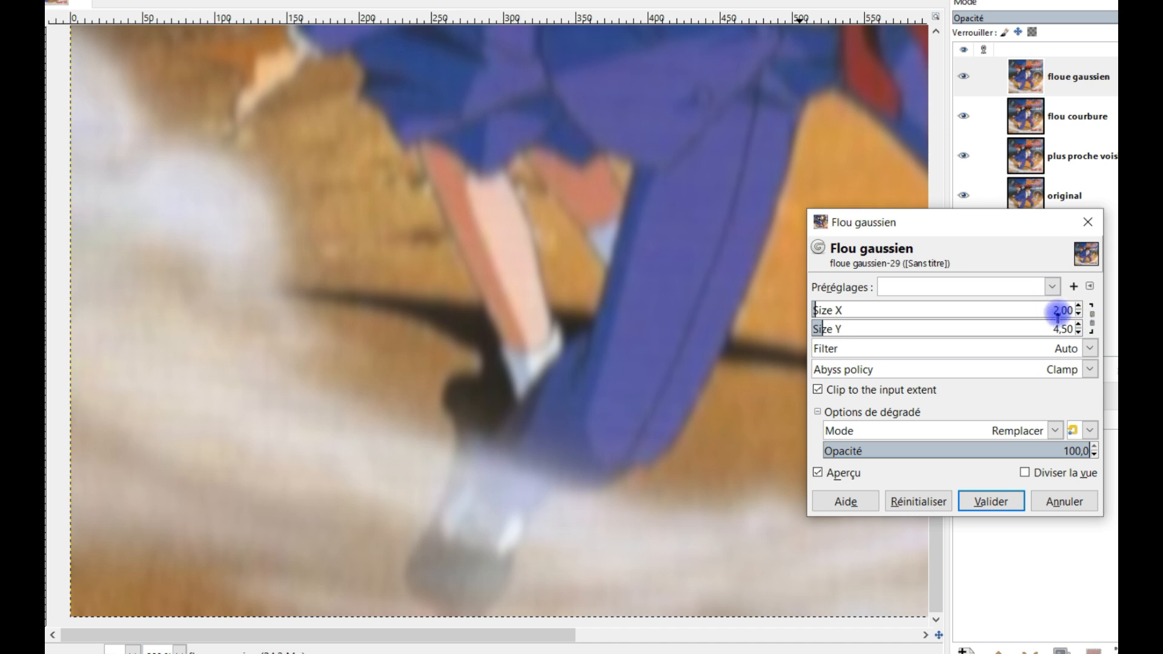
pyautogui.click(993, 502)
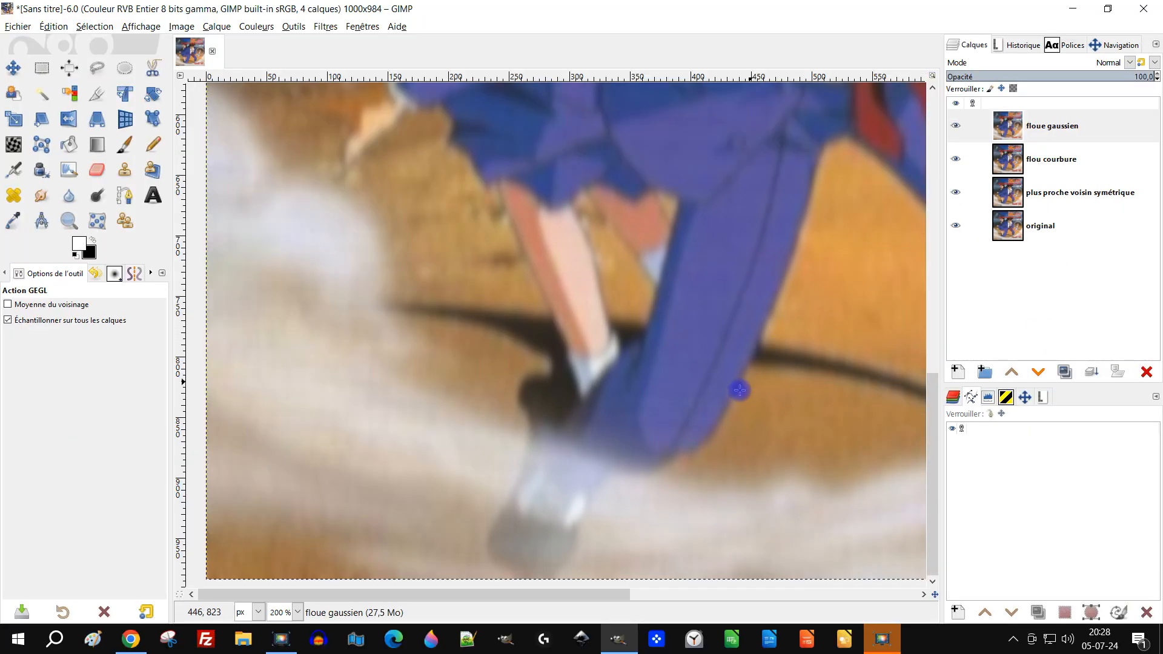
# Correct the name of the "floue gaussien" layer to "flou gaussien"
pyautogui.hotkey('shift', 'ctrl', 'j')
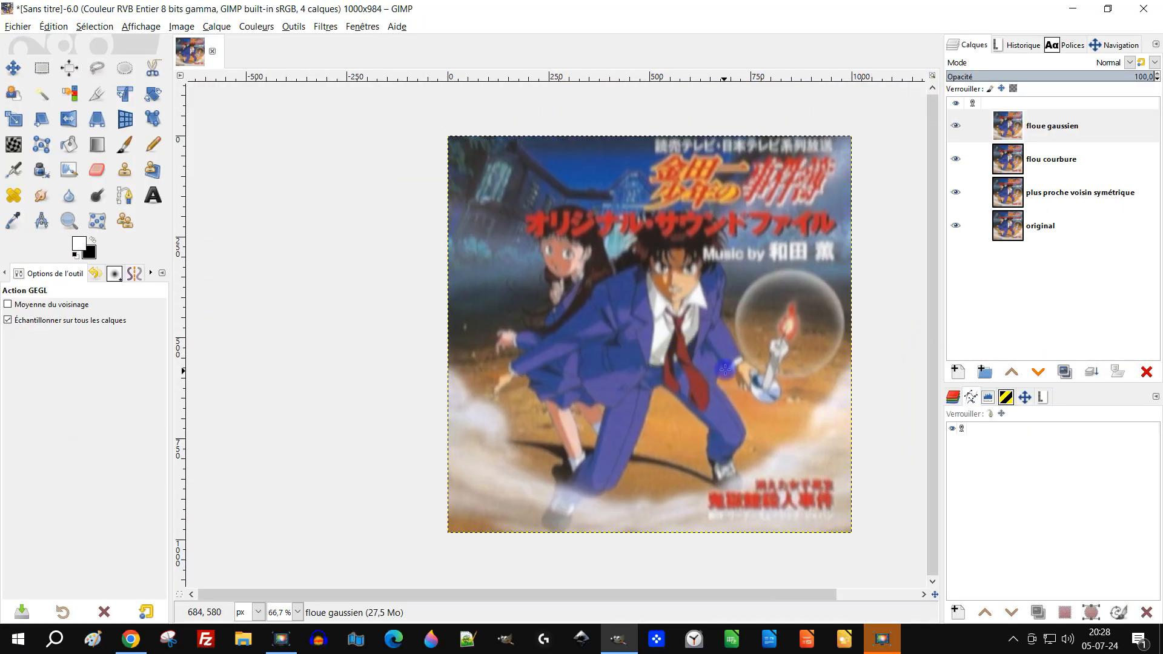
pyautogui.press('1')
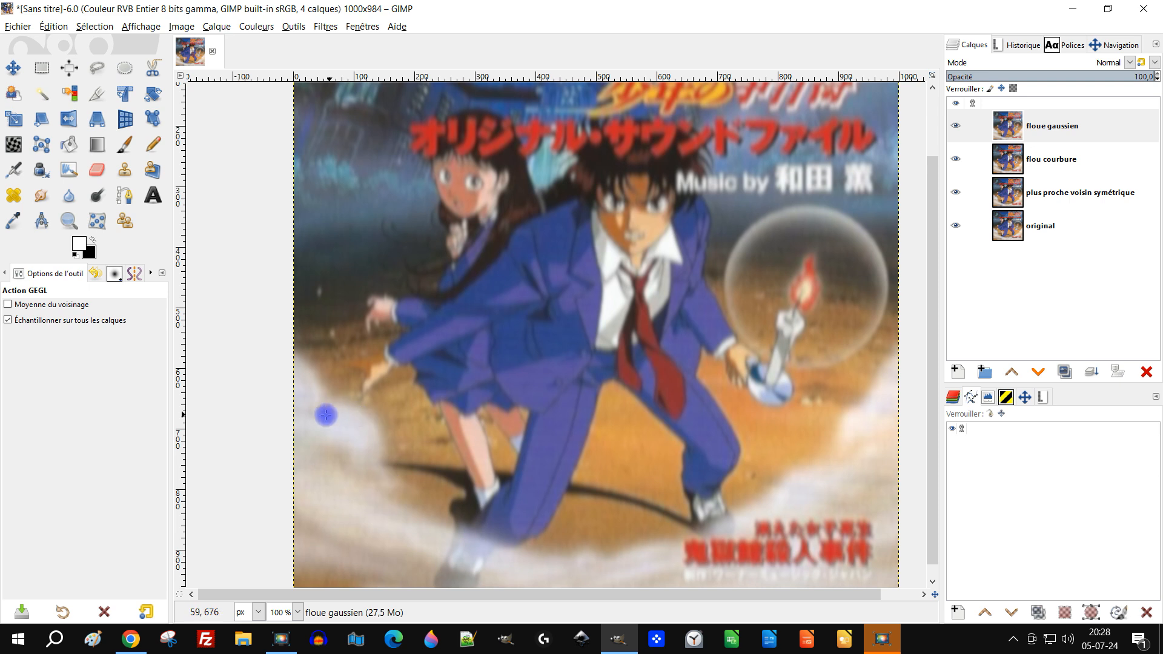
pyautogui.rightClick(1015, 133)
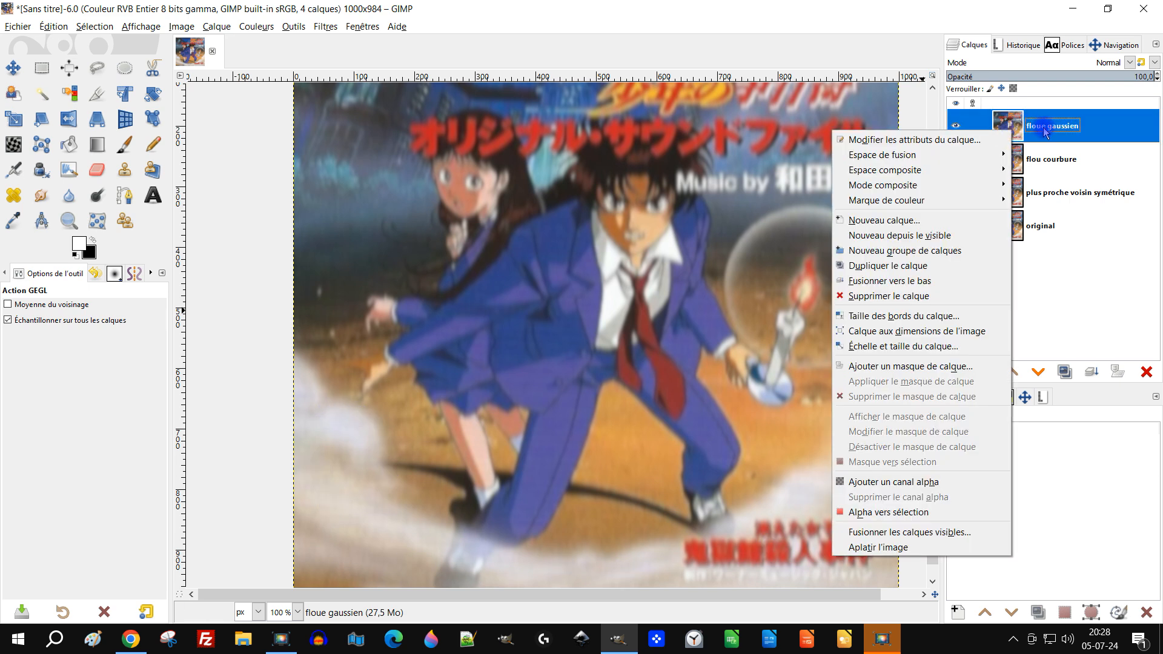
pyautogui.click(1047, 131)
pyautogui.doubleClick(1047, 130)
pyautogui.click(1038, 126)
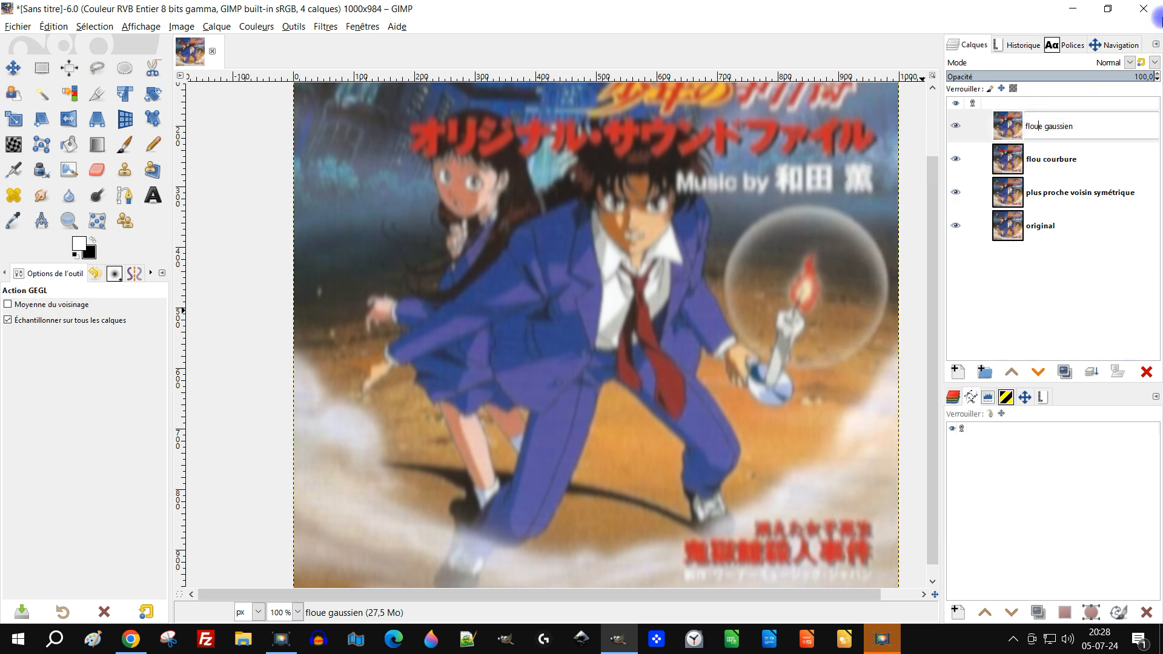
pyautogui.press('Delete')
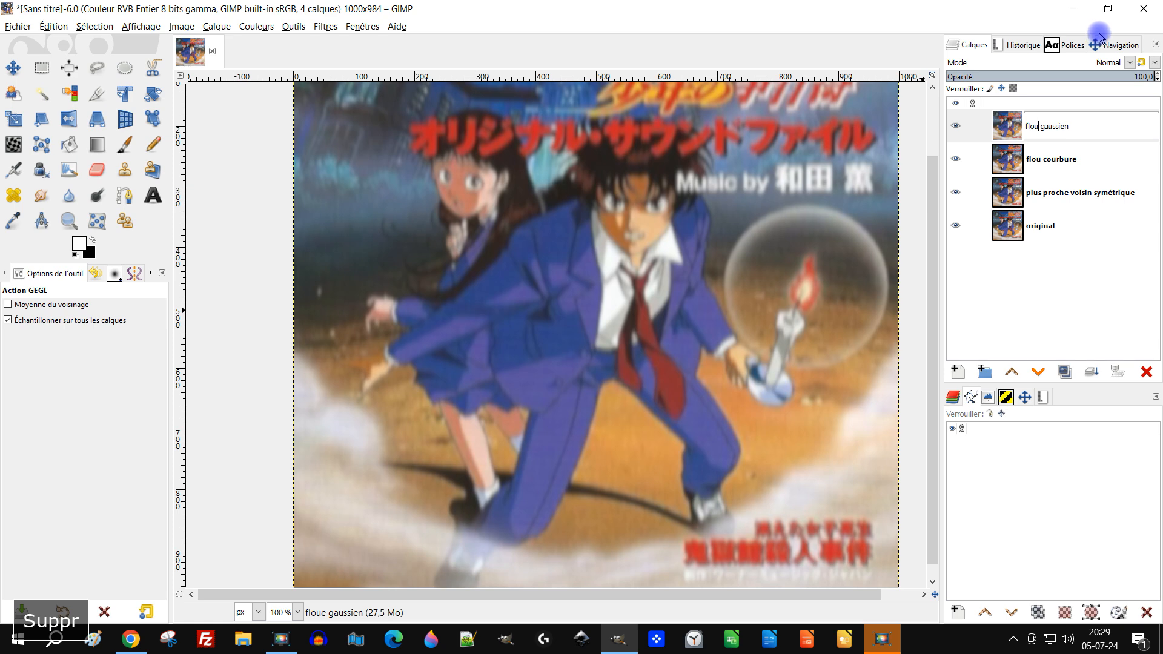
pyautogui.press('Return')
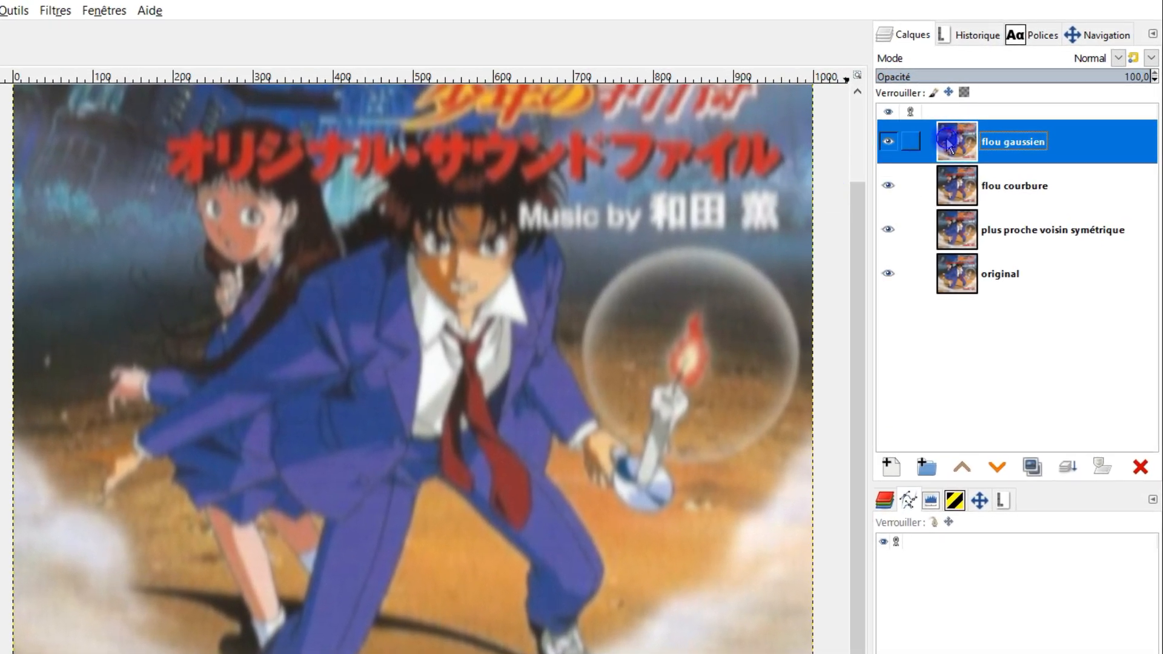
# Add a layer mask initialised to black (full transparency) to the "flou gaussien" layer
pyautogui.rightClick(949, 145)
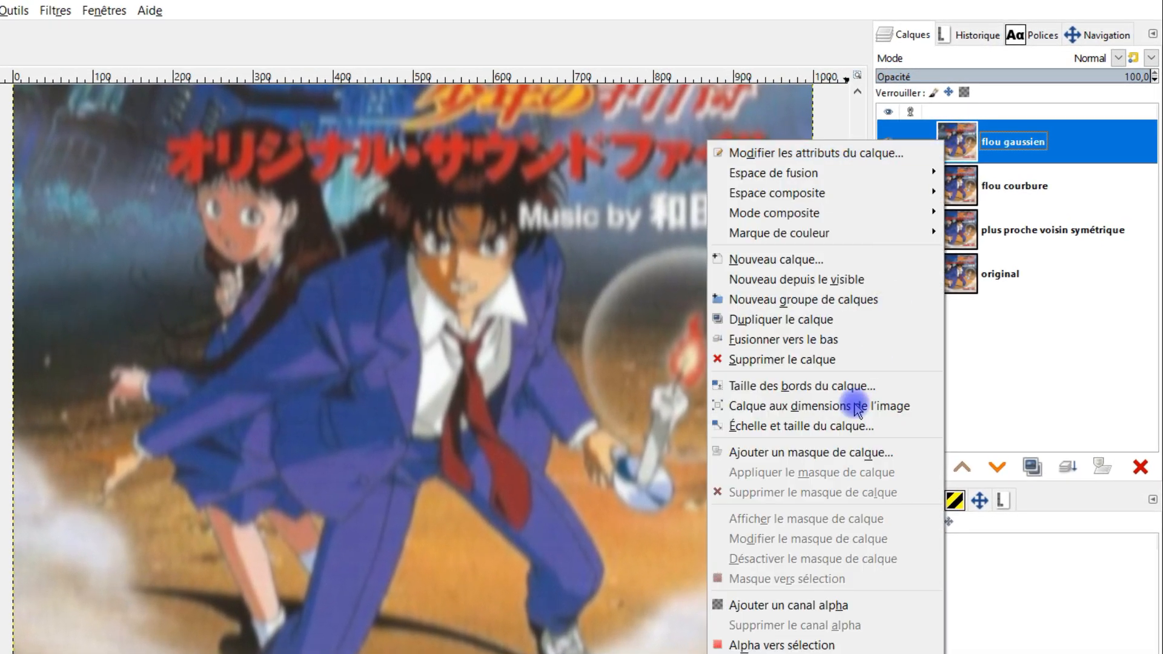
pyautogui.click(777, 453)
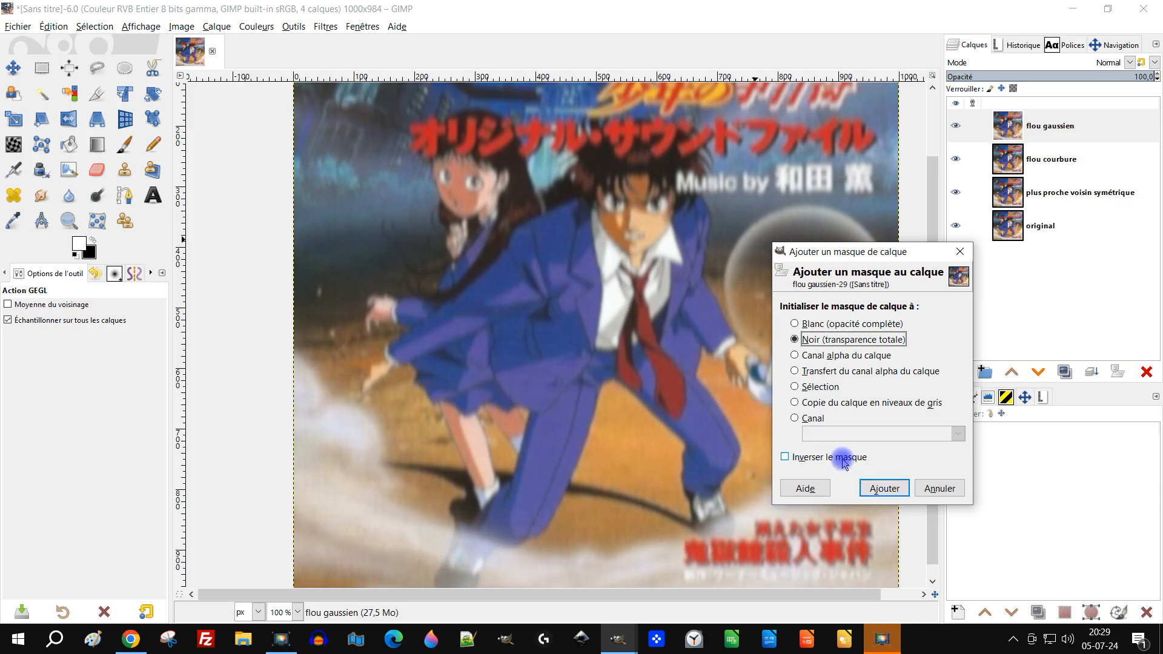
pyautogui.click(884, 488)
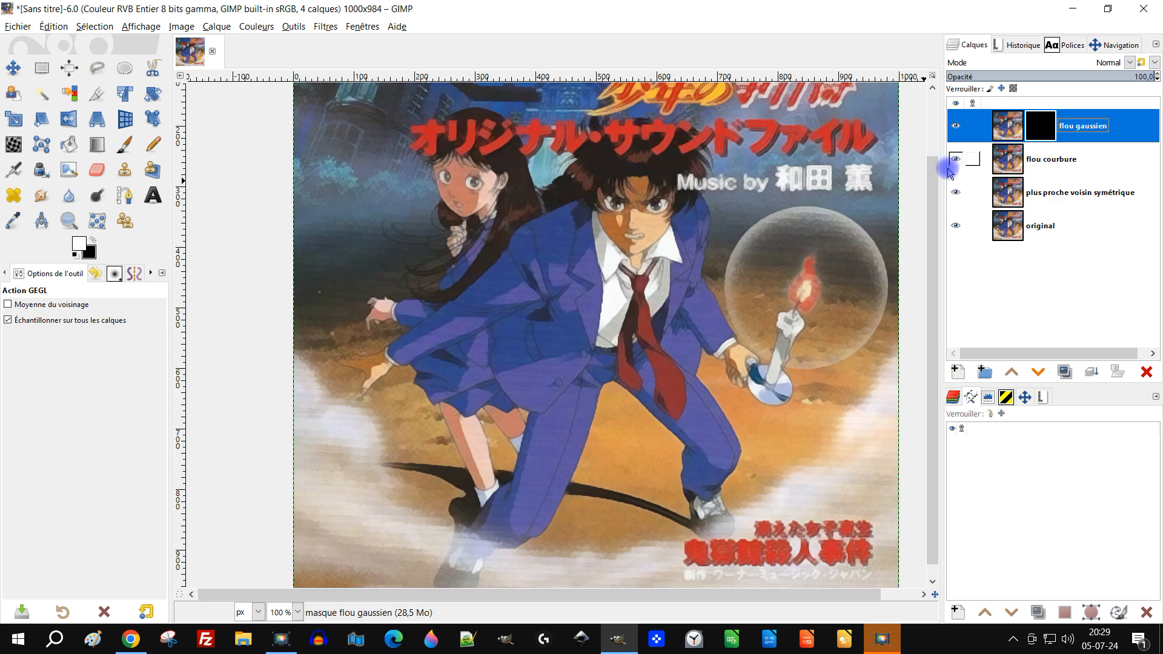
# Activate the Paintbrush, reset the colours to black and white, and choose the "2. Hardness 025" brush
pyautogui.moveTo(550, 402); pyautogui.dragTo(605, 331)
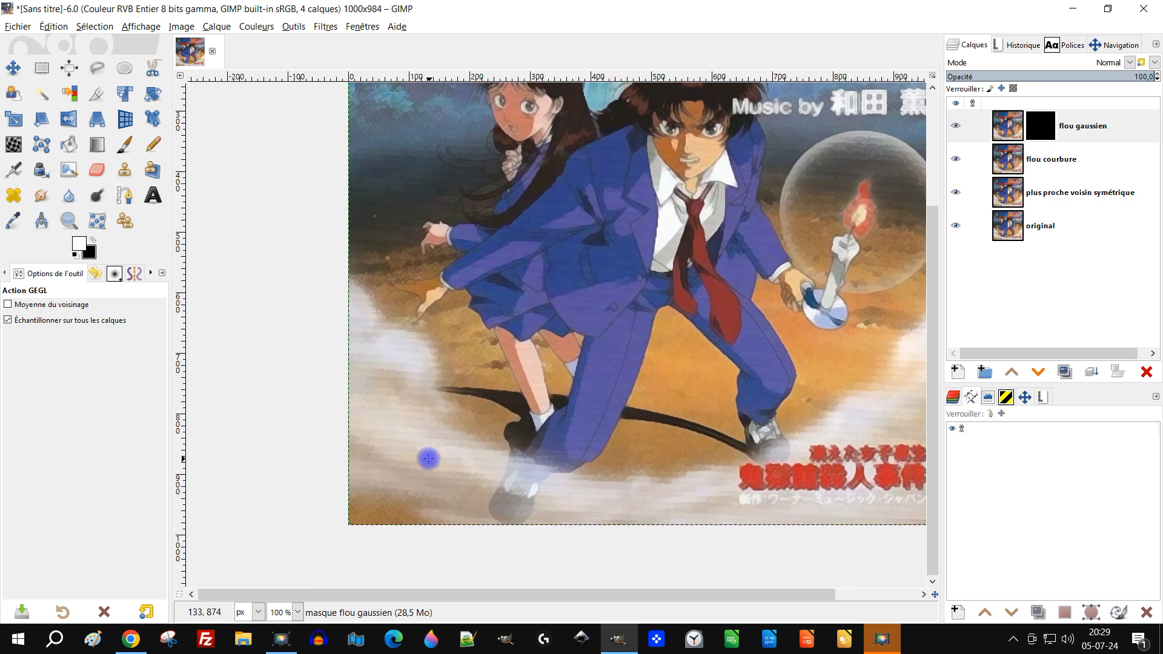
pyautogui.scroll(2, 381, 456)
pyautogui.scroll(-2, 399, 430)
pyautogui.scroll(1, 402, 424)
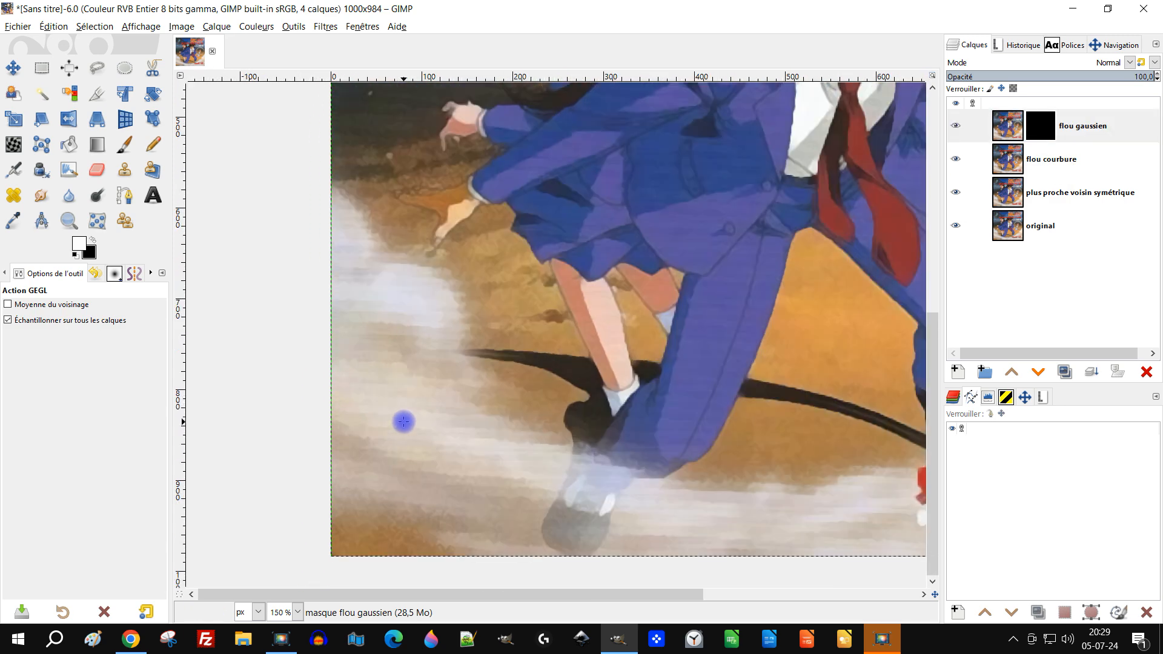
pyautogui.scroll(1, 404, 421)
pyautogui.moveTo(562, 422); pyautogui.dragTo(454, 389)
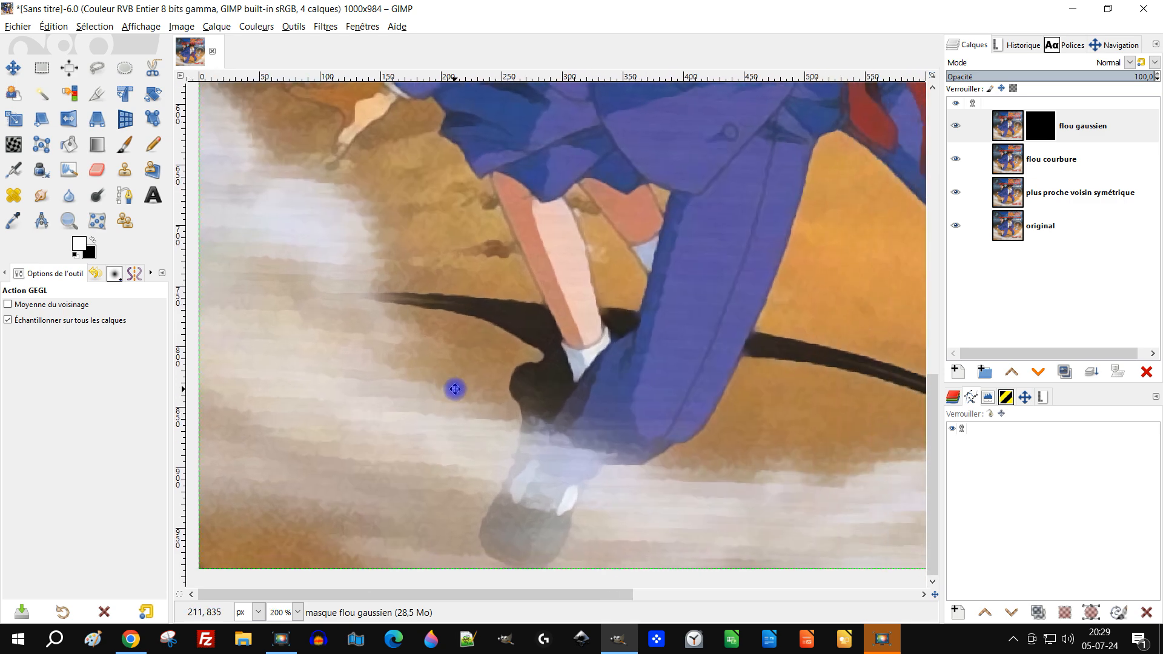
pyautogui.click(125, 148)
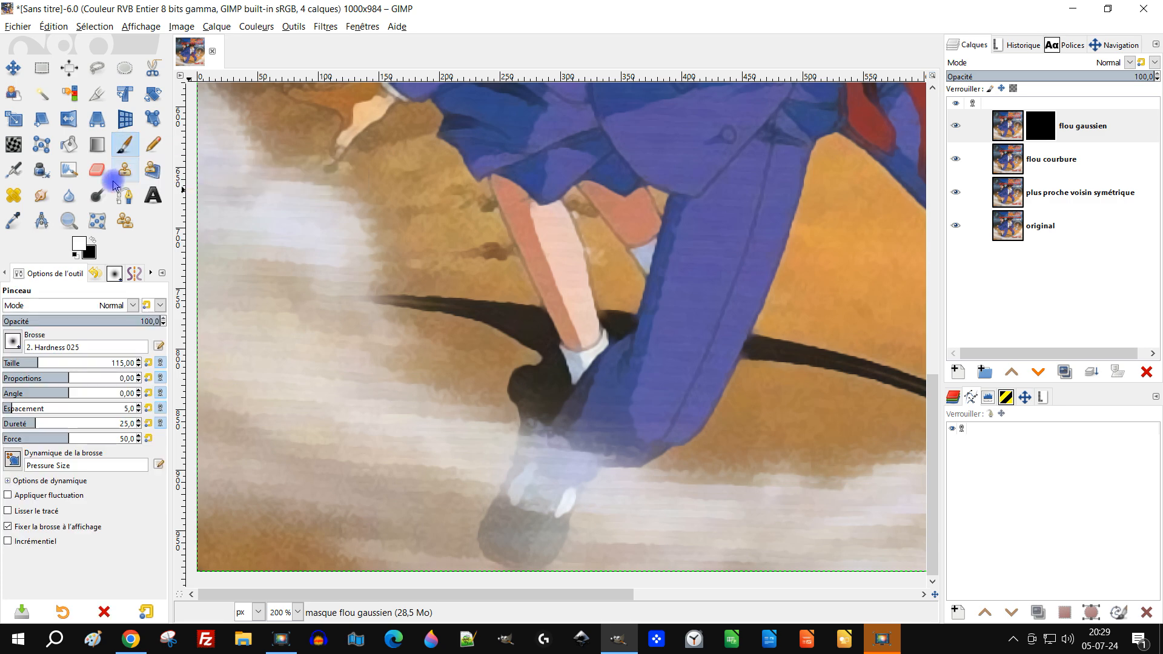
pyautogui.click(77, 255)
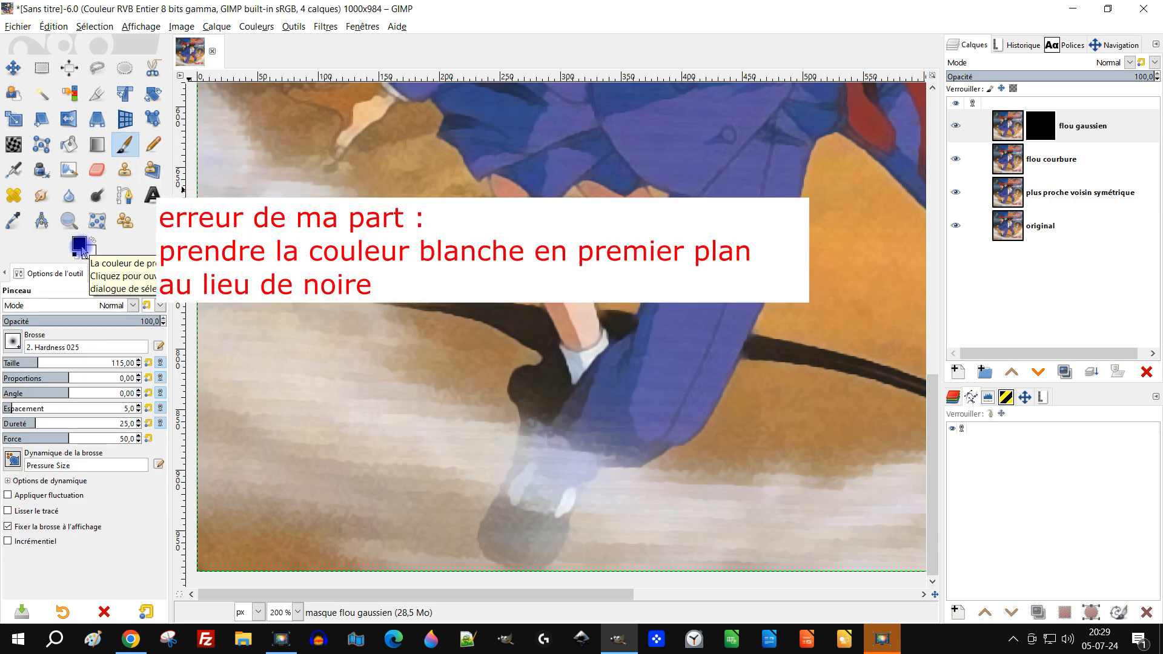
pyautogui.click(12, 343)
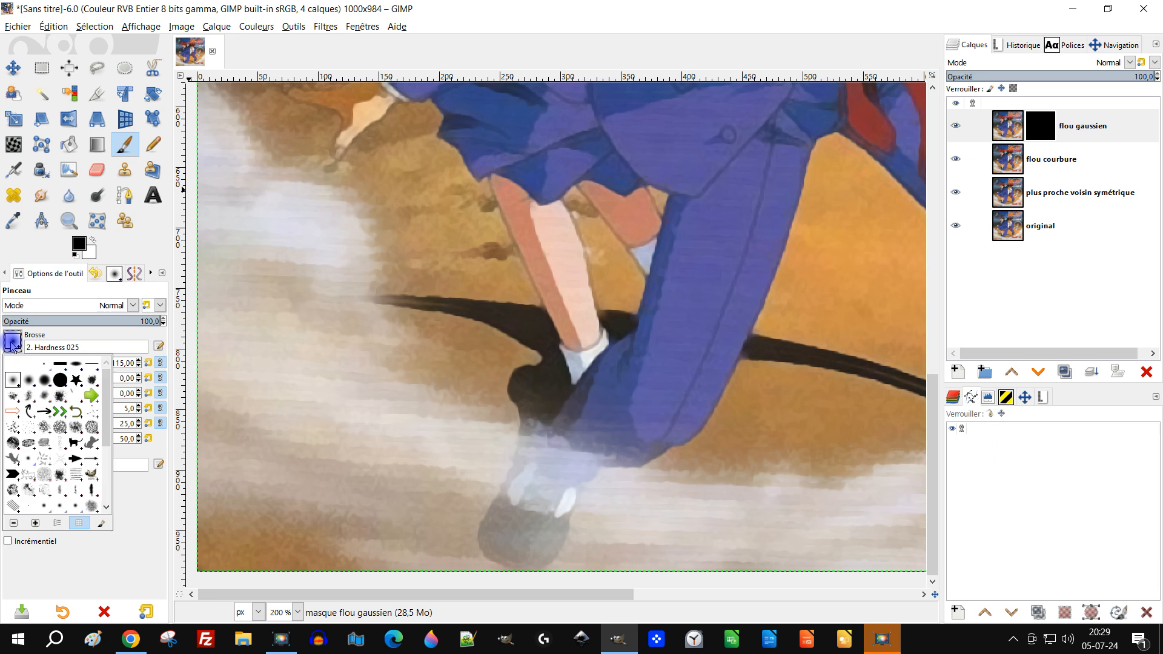
pyautogui.click(33, 381)
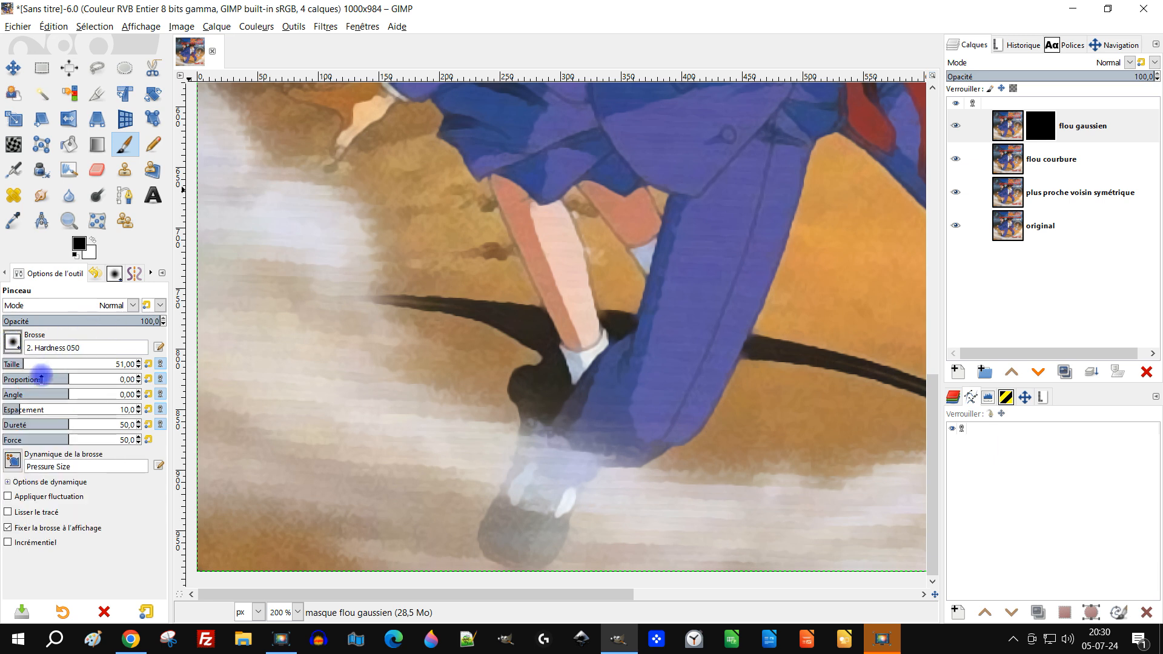
pyautogui.click(15, 344)
pyautogui.click(14, 381)
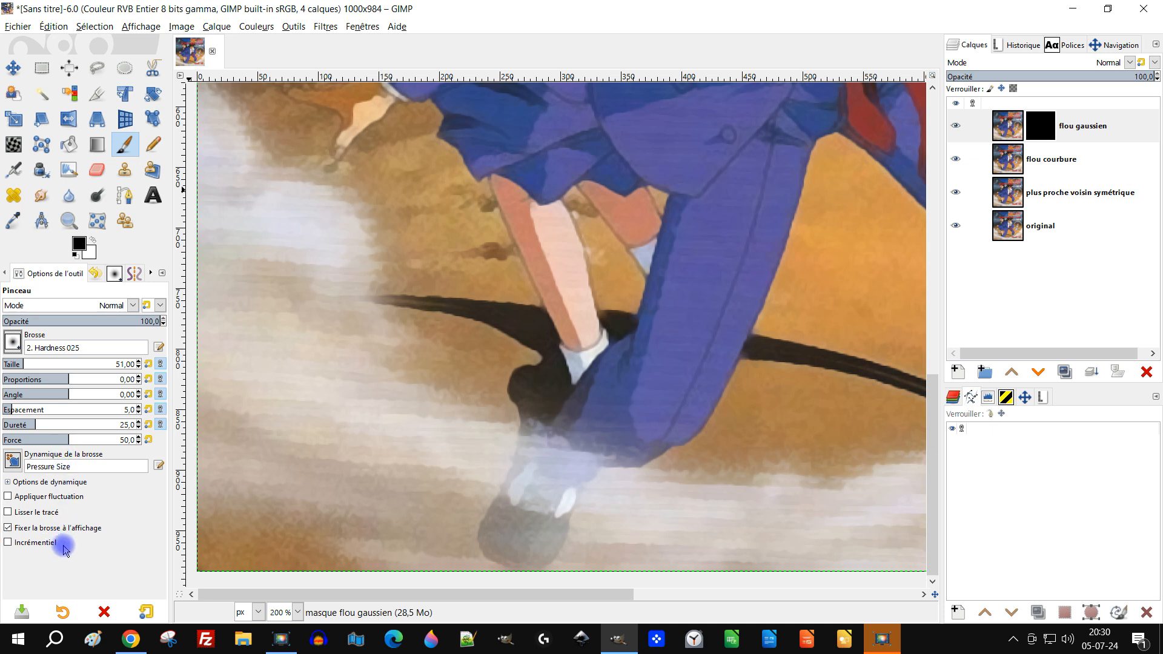
# Set the brush dynamics to Dynamics Off and the size to 141, and make white the foreground colour
pyautogui.click(12, 463)
pyautogui.scroll(5, 55, 325)
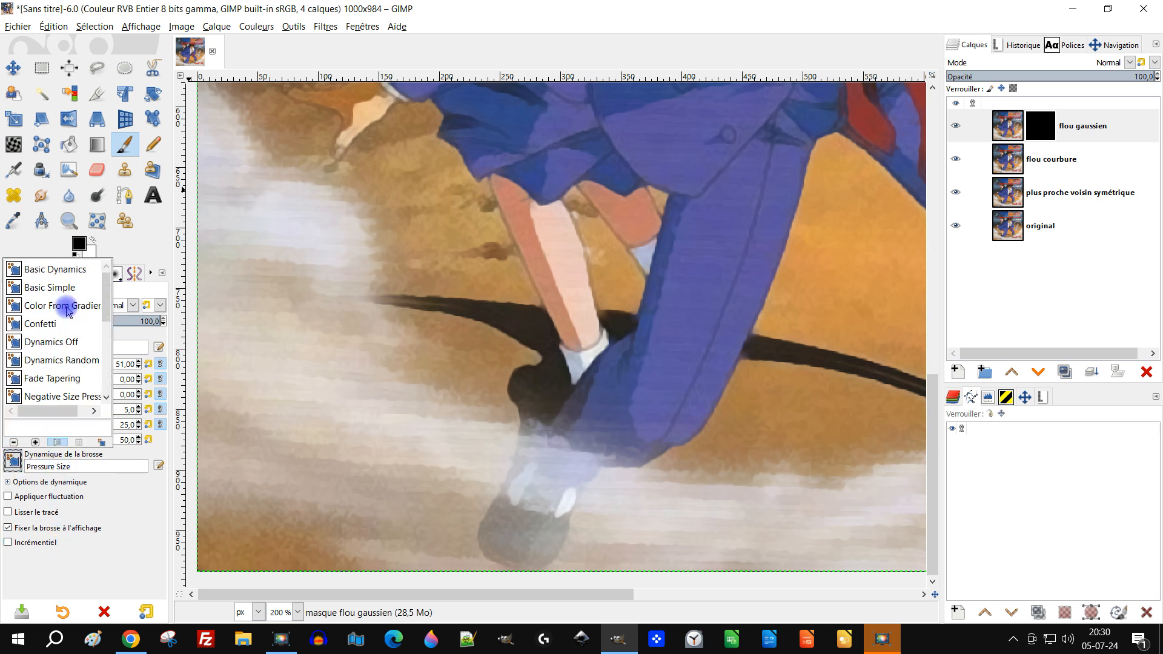
pyautogui.click(71, 346)
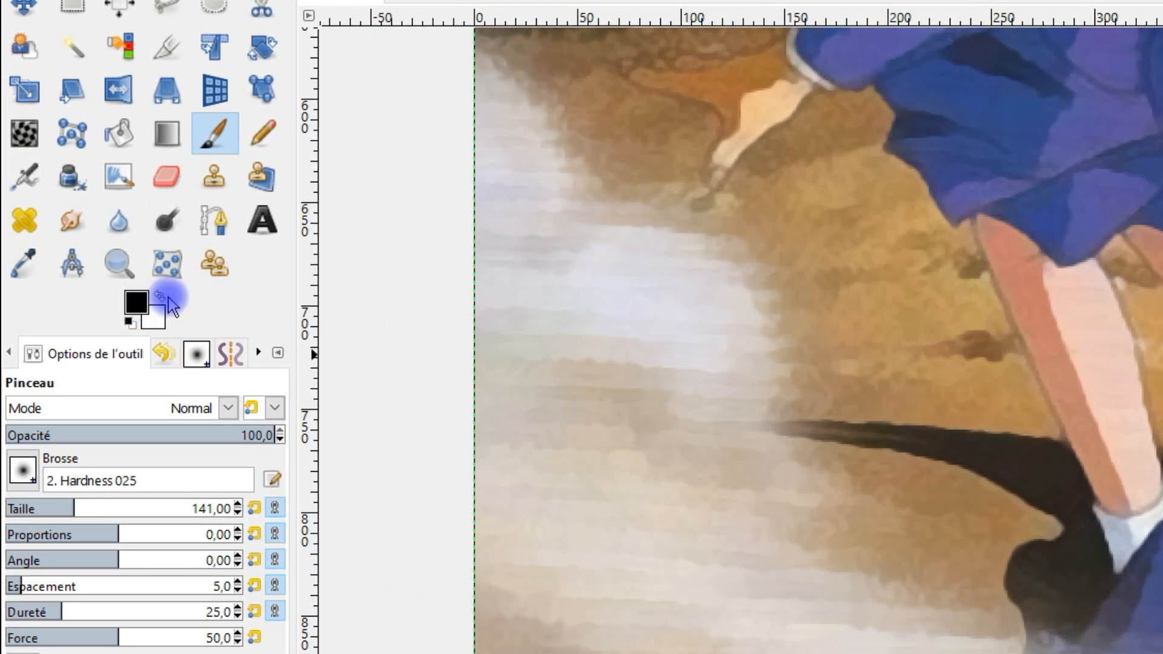
pyautogui.click(160, 296)
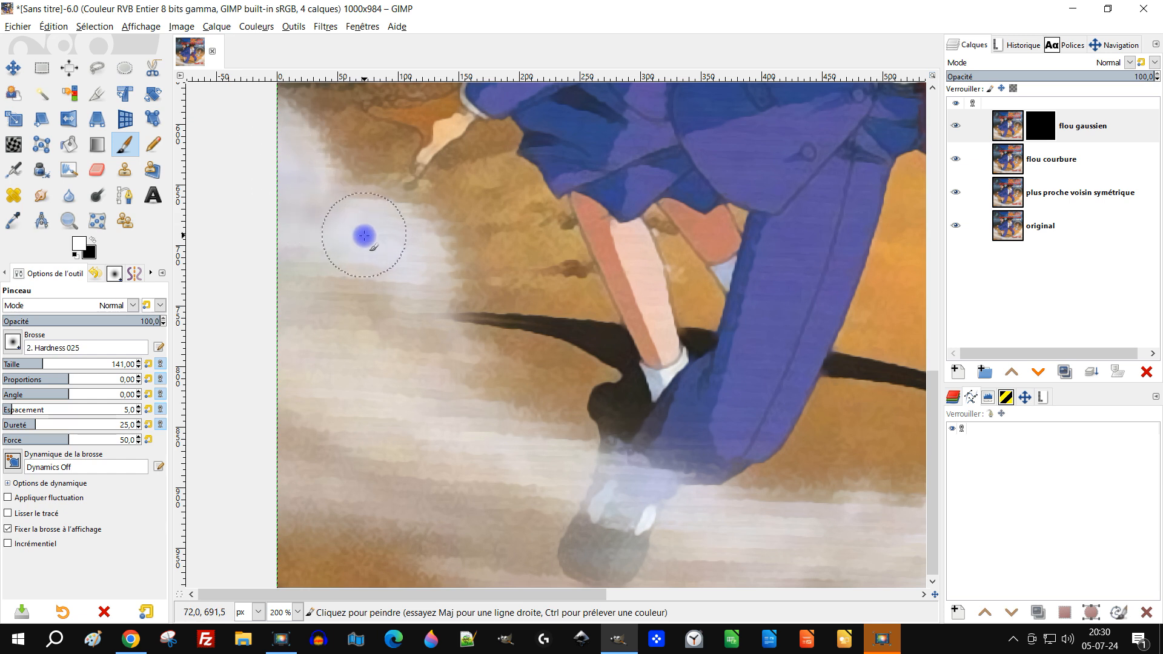
# Paint white on the "flou gaussien" mask over the smoke in the image's lower-left area at full opacity
pyautogui.moveTo(364, 235)
pyautogui.mouseDown()
pyautogui.moveTo(386, 256)
pyautogui.moveTo(398, 282)
pyautogui.moveTo(383, 297)
pyautogui.moveTo(335, 299)
pyautogui.moveTo(303, 285)
pyautogui.moveTo(303, 364)
pyautogui.moveTo(376, 334)
pyautogui.moveTo(399, 350)
pyautogui.moveTo(420, 343)
pyautogui.moveTo(403, 286)
pyautogui.moveTo(411, 243)
pyautogui.moveTo(441, 282)
pyautogui.moveTo(421, 225)
pyautogui.moveTo(343, 219)
pyautogui.moveTo(278, 137)
pyautogui.mouseUp()
pyautogui.moveTo(337, 450)
pyautogui.mouseDown()
pyautogui.moveTo(368, 482)
pyautogui.moveTo(454, 436)
pyautogui.moveTo(537, 454)
pyautogui.moveTo(482, 486)
pyautogui.moveTo(457, 563)
pyautogui.mouseUp()
pyautogui.moveTo(563, 497); pyautogui.dragTo(396, 382)
pyautogui.moveTo(508, 411); pyautogui.dragTo(513, 434)
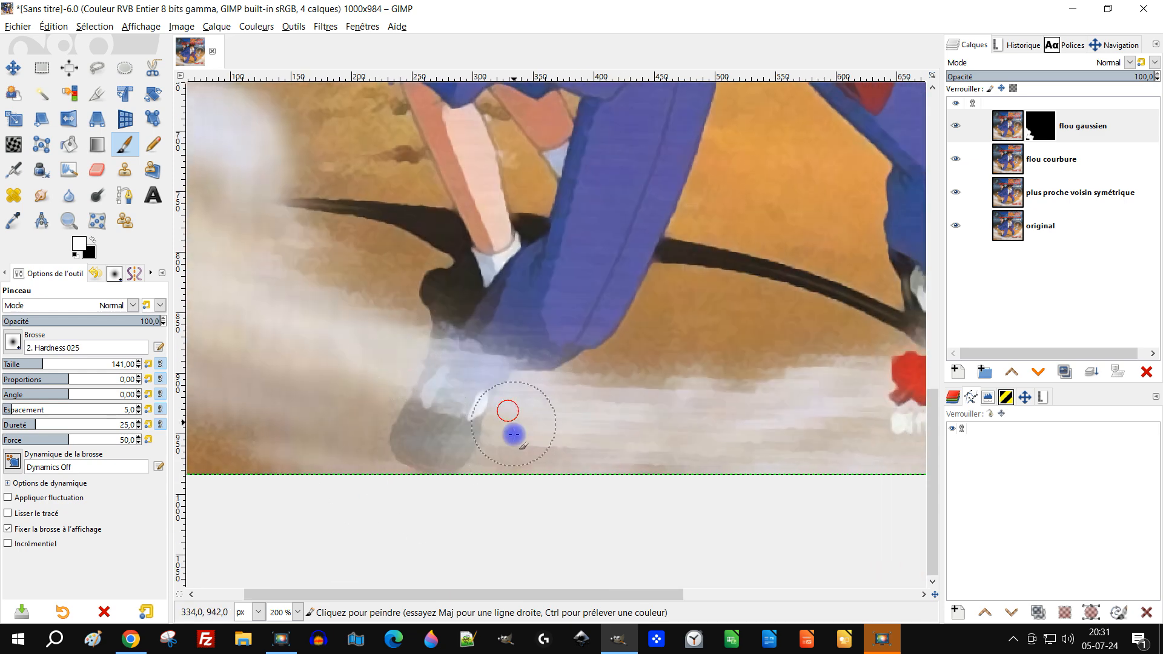
# Set the brush opacity to 36.8 and paint the mask over the smoke-covered shoe and the haze beneath the trouser leg
pyautogui.click(61, 322)
pyautogui.moveTo(475, 358)
pyautogui.mouseDown()
pyautogui.moveTo(430, 357)
pyautogui.moveTo(444, 349)
pyautogui.moveTo(553, 392)
pyautogui.moveTo(514, 395)
pyautogui.moveTo(471, 432)
pyautogui.moveTo(411, 448)
pyautogui.mouseUp()
pyautogui.moveTo(675, 444); pyautogui.dragTo(510, 425)
pyautogui.moveTo(411, 378); pyautogui.dragTo(441, 380)
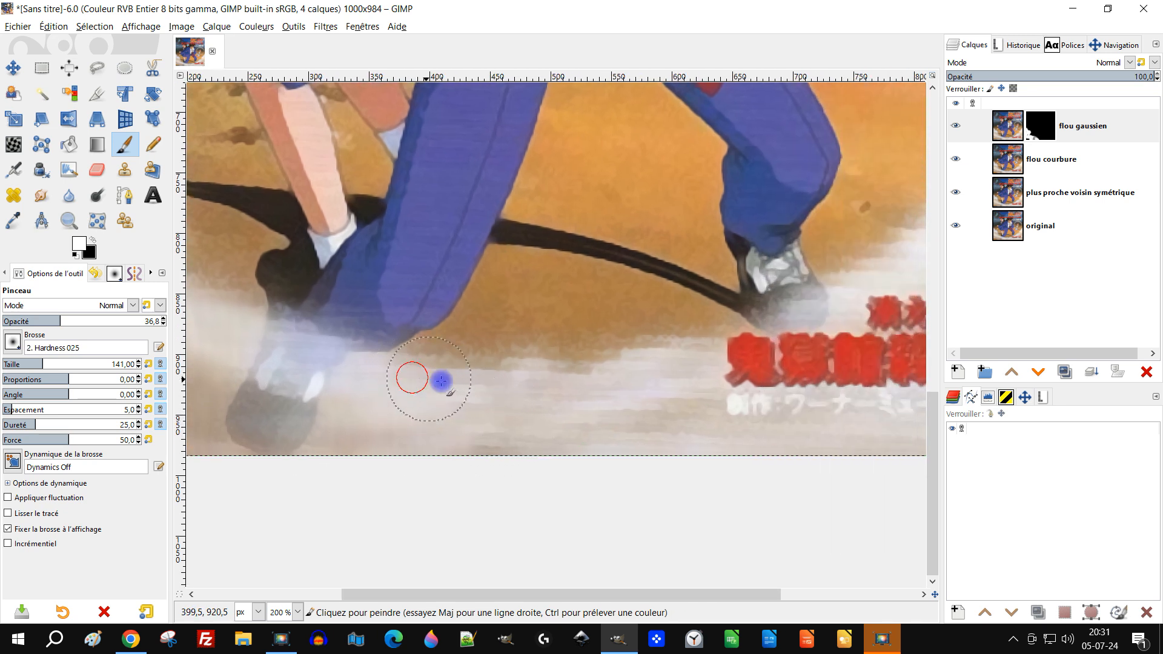
# Set the brush opacity to 100 and paint the mask white over the clouds along the image's bottom and lower-right area
pyautogui.moveTo(86, 321); pyautogui.dragTo(167, 320)
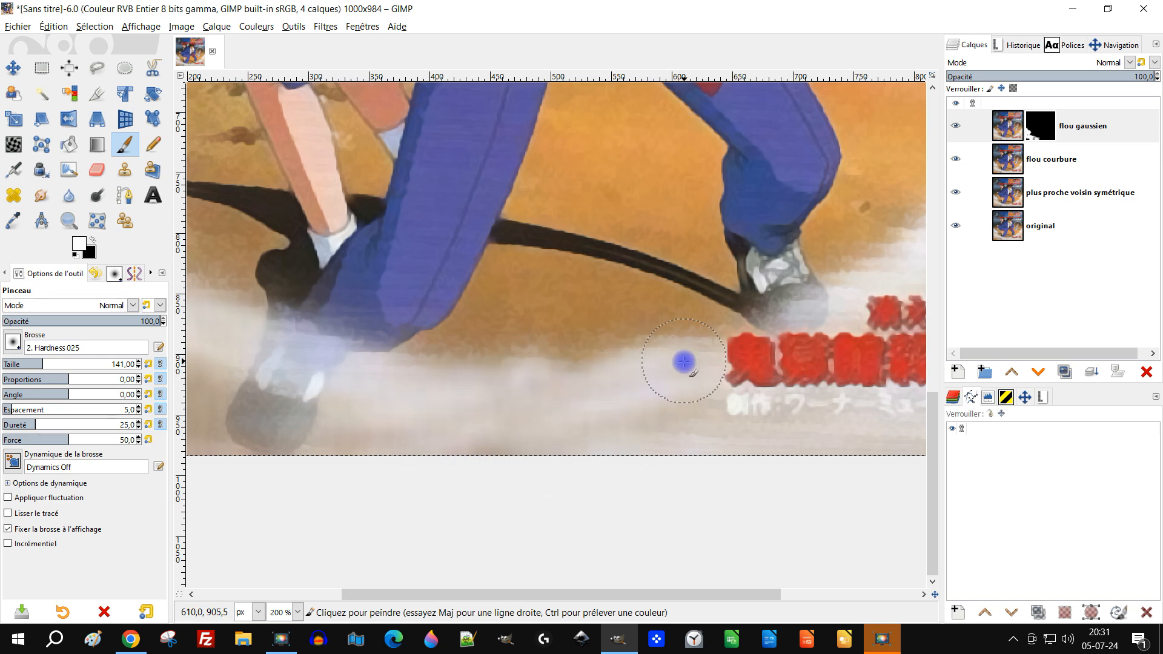
pyautogui.hscroll(10, 665, 368)
pyautogui.scroll(6, 665, 368)
pyautogui.moveTo(617, 436)
pyautogui.mouseDown()
pyautogui.moveTo(568, 515)
pyautogui.moveTo(519, 520)
pyautogui.moveTo(668, 533)
pyautogui.mouseUp()
pyautogui.moveTo(668, 533)
pyautogui.mouseDown()
pyautogui.moveTo(612, 429)
pyautogui.moveTo(573, 296)
pyautogui.mouseUp()
pyautogui.moveTo(566, 336)
pyautogui.mouseDown()
pyautogui.moveTo(560, 423)
pyautogui.moveTo(523, 473)
pyautogui.moveTo(330, 480)
pyautogui.moveTo(350, 482)
pyautogui.moveTo(595, 305)
pyautogui.mouseUp()
pyautogui.scroll(2, 354, 483)
pyautogui.moveTo(553, 410)
pyautogui.mouseDown()
pyautogui.moveTo(340, 421)
pyautogui.moveTo(317, 406)
pyautogui.moveTo(359, 373)
pyautogui.moveTo(359, 410)
pyautogui.moveTo(583, 458)
pyautogui.moveTo(714, 427)
pyautogui.moveTo(801, 424)
pyautogui.moveTo(372, 362)
pyautogui.moveTo(304, 337)
pyautogui.moveTo(321, 329)
pyautogui.moveTo(238, 360)
pyautogui.moveTo(500, 339)
pyautogui.mouseUp()
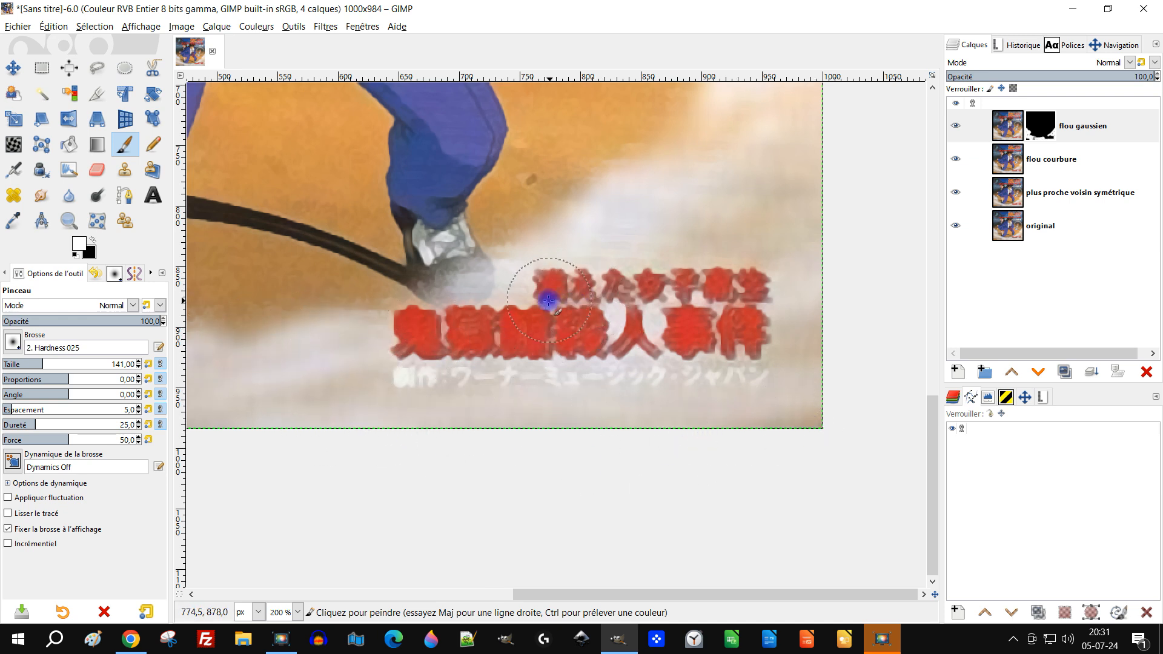
# Set the brush opacity to 30.7 and paint the mask over the hazy shoe beside the red lettering
pyautogui.scroll(2, 522, 303)
pyautogui.moveTo(64, 327); pyautogui.dragTo(50, 321)
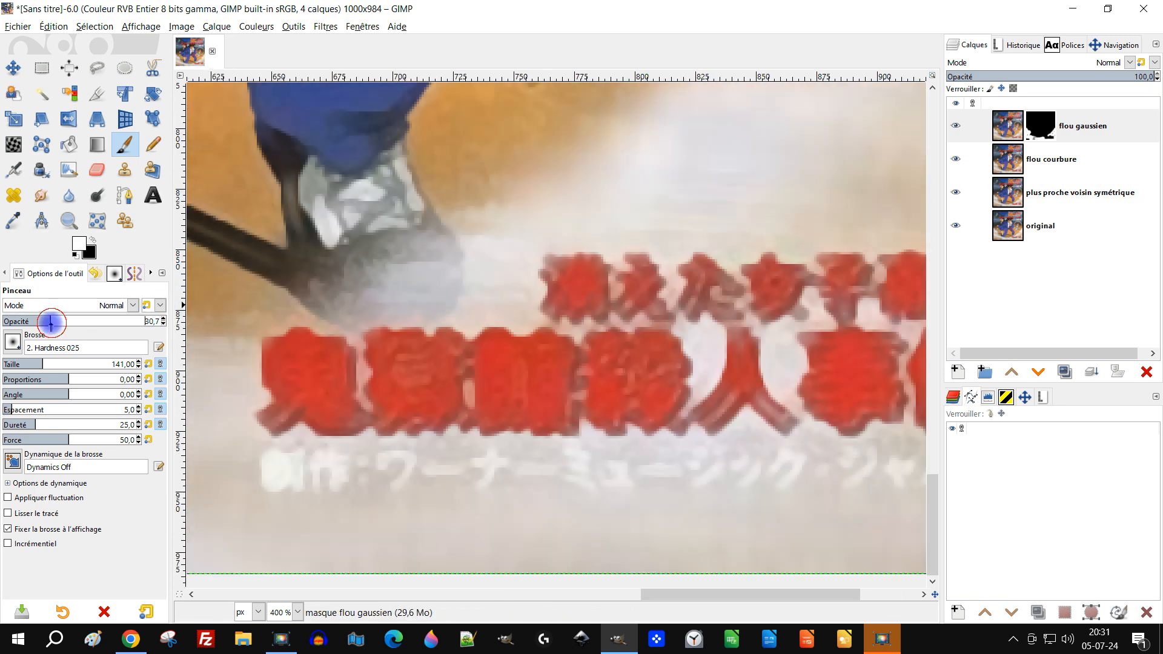
pyautogui.moveTo(466, 259)
pyautogui.mouseDown()
pyautogui.moveTo(470, 227)
pyautogui.moveTo(495, 219)
pyautogui.moveTo(494, 290)
pyautogui.moveTo(509, 302)
pyautogui.moveTo(409, 298)
pyautogui.mouseUp()
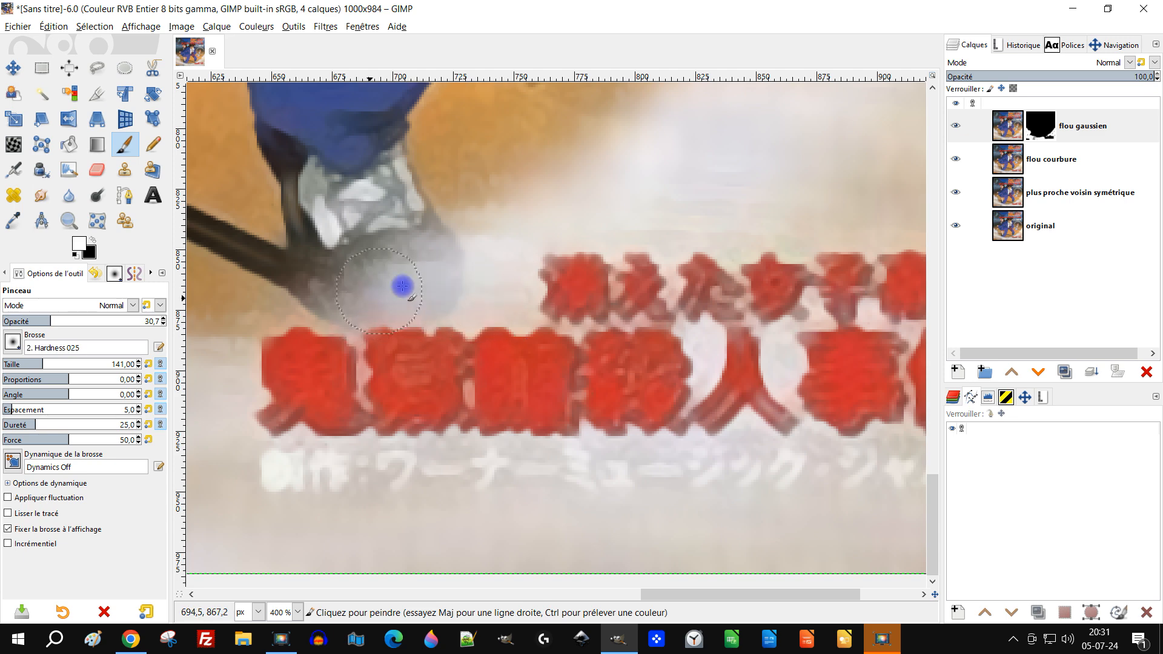
# Paint the mask at 30.7 opacity over the glass bubble around the candle
pyautogui.scroll(-4, 410, 297)
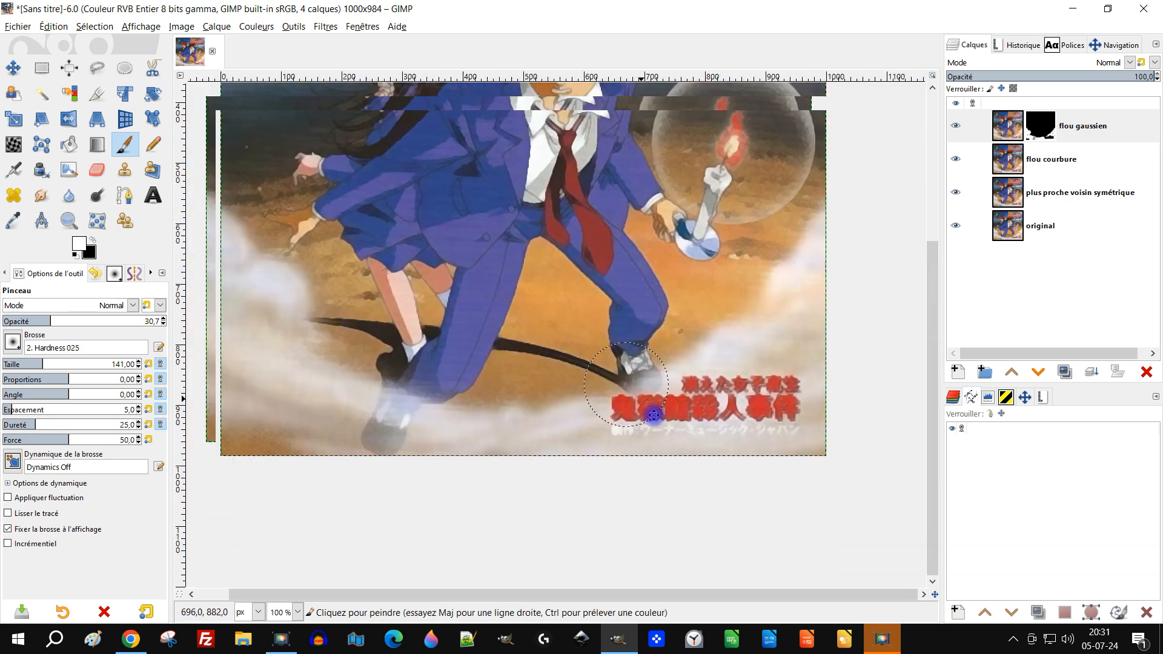
pyautogui.moveTo(653, 414); pyautogui.dragTo(683, 494)
pyautogui.moveTo(624, 318); pyautogui.dragTo(408, 404)
pyautogui.scroll(1, 612, 257)
pyautogui.scroll(1, 491, 246)
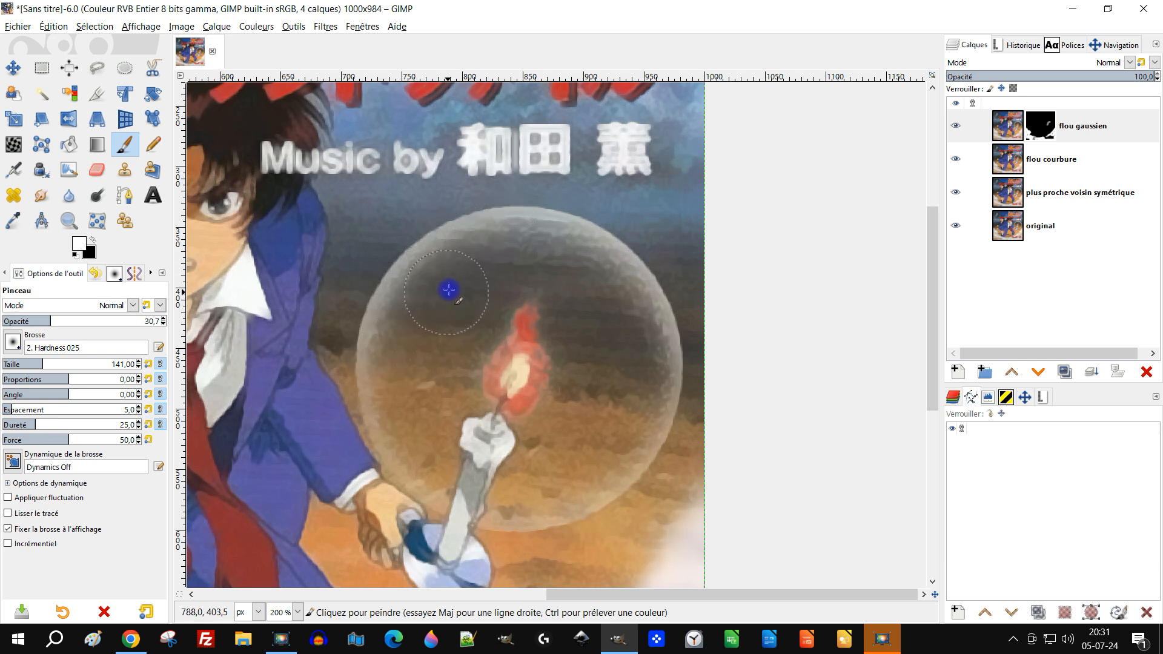
pyautogui.moveTo(608, 273)
pyautogui.mouseDown()
pyautogui.moveTo(531, 225)
pyautogui.moveTo(680, 353)
pyautogui.moveTo(635, 337)
pyautogui.moveTo(634, 463)
pyautogui.moveTo(565, 513)
pyautogui.mouseUp()
pyautogui.moveTo(389, 315); pyautogui.dragTo(385, 413)
# Paint the mask at 30.7 opacity over the dark background in the upper part and left side of the image
pyautogui.scroll(-1, 493, 248)
pyautogui.moveTo(491, 218)
pyautogui.mouseDown()
pyautogui.moveTo(508, 420)
pyautogui.moveTo(608, 496)
pyautogui.moveTo(795, 486)
pyautogui.mouseUp()
pyautogui.moveTo(397, 349); pyautogui.dragTo(580, 367)
pyautogui.scroll(1, 527, 267)
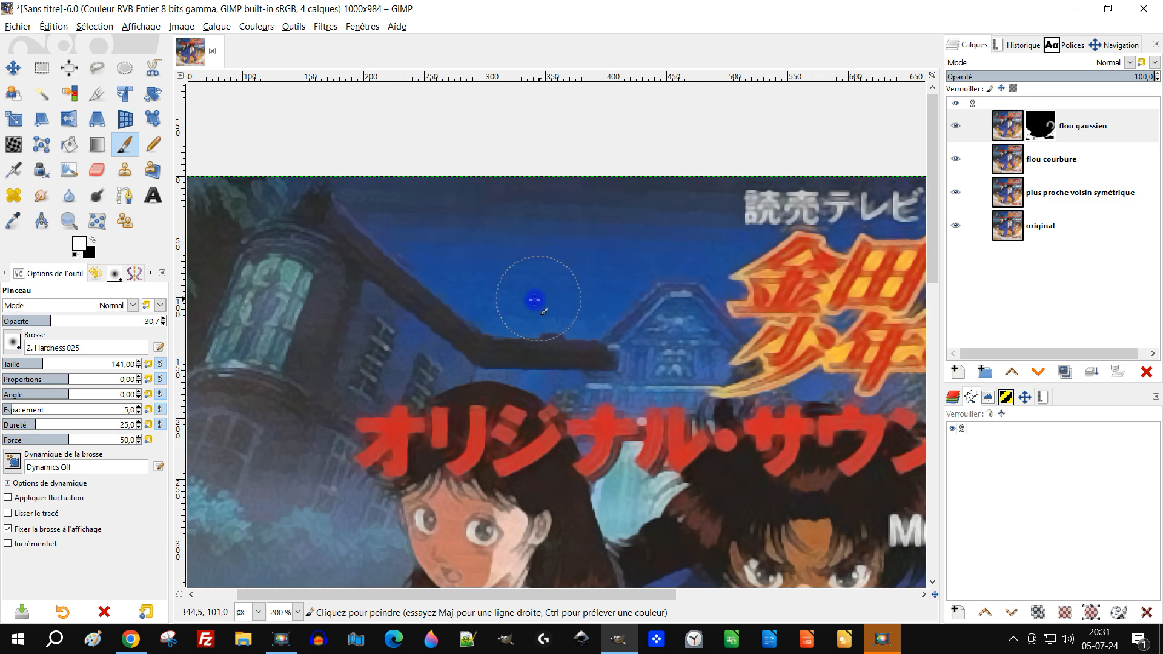
pyautogui.scroll(-5, 556, 310)
pyautogui.hscroll(-3, 521, 327)
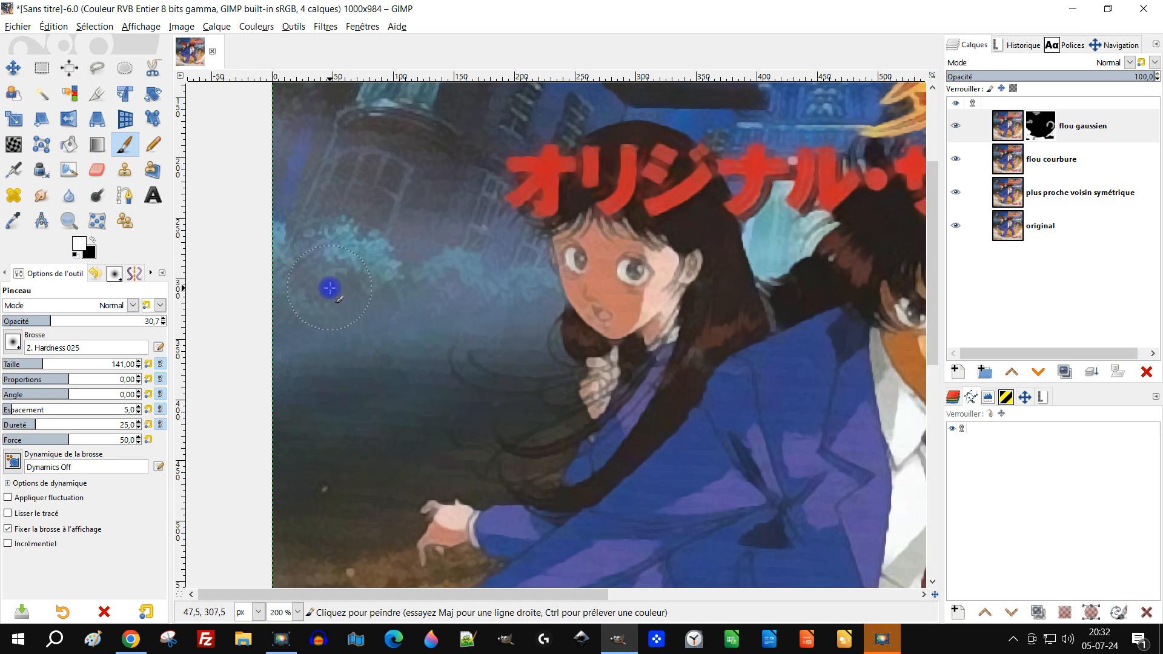
pyautogui.scroll(-4, 501, 309)
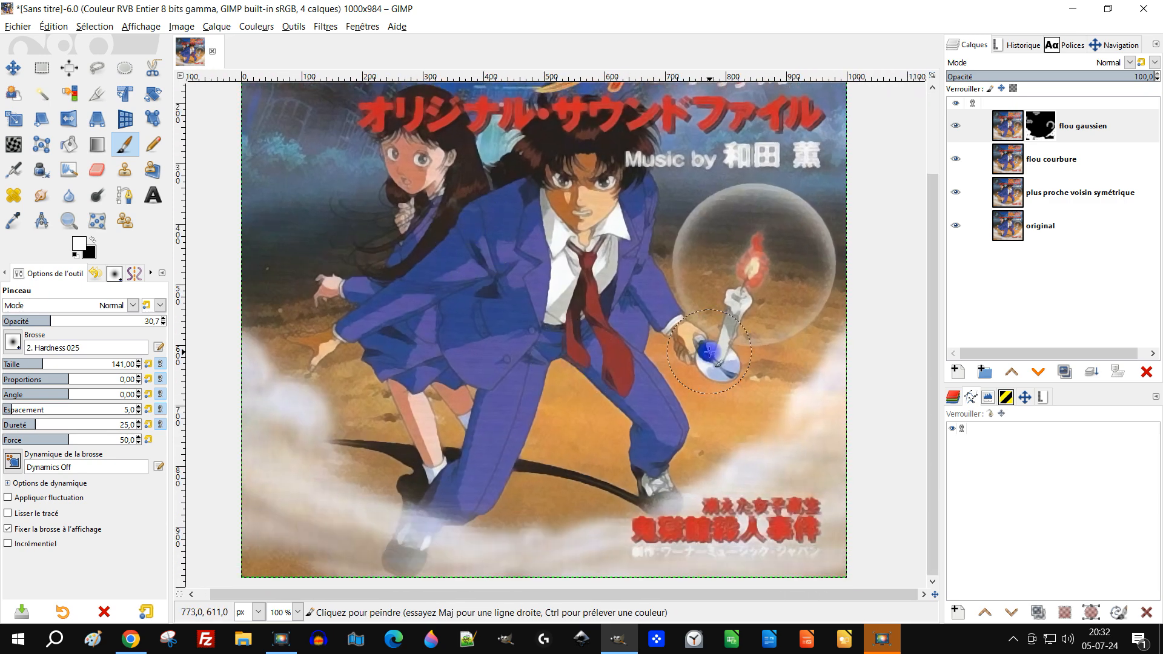
pyautogui.moveTo(709, 352); pyautogui.dragTo(682, 406)
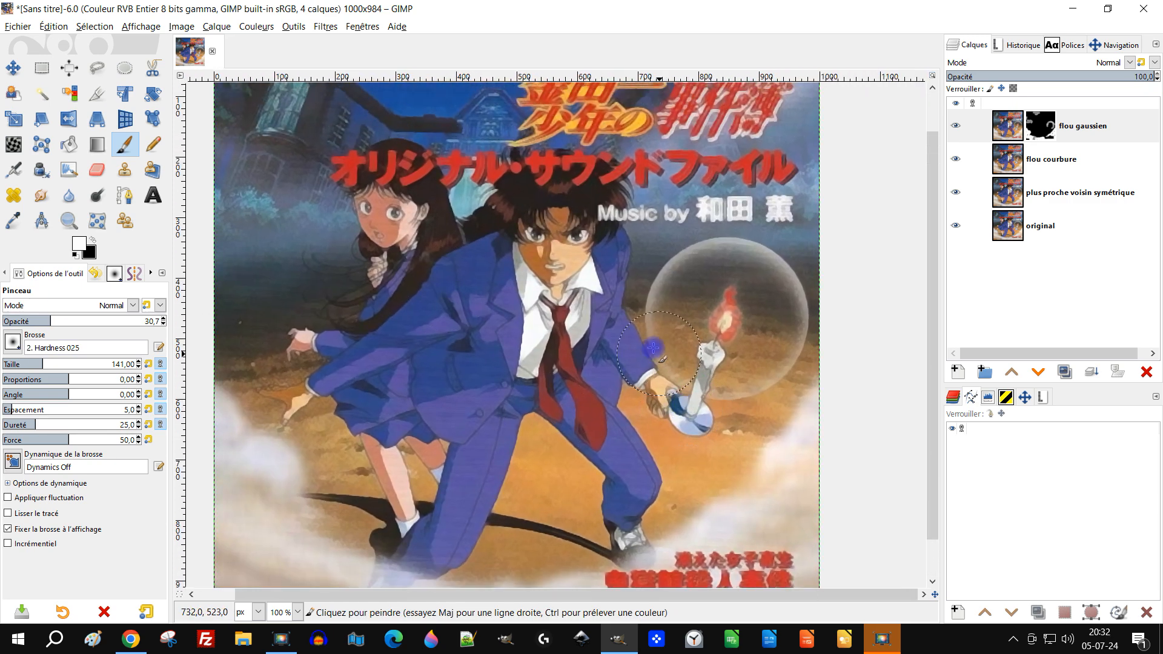
# Save the image as "retouche image manga.xcf" in the 07-juillet folder inside 2024
pyautogui.click(17, 27)
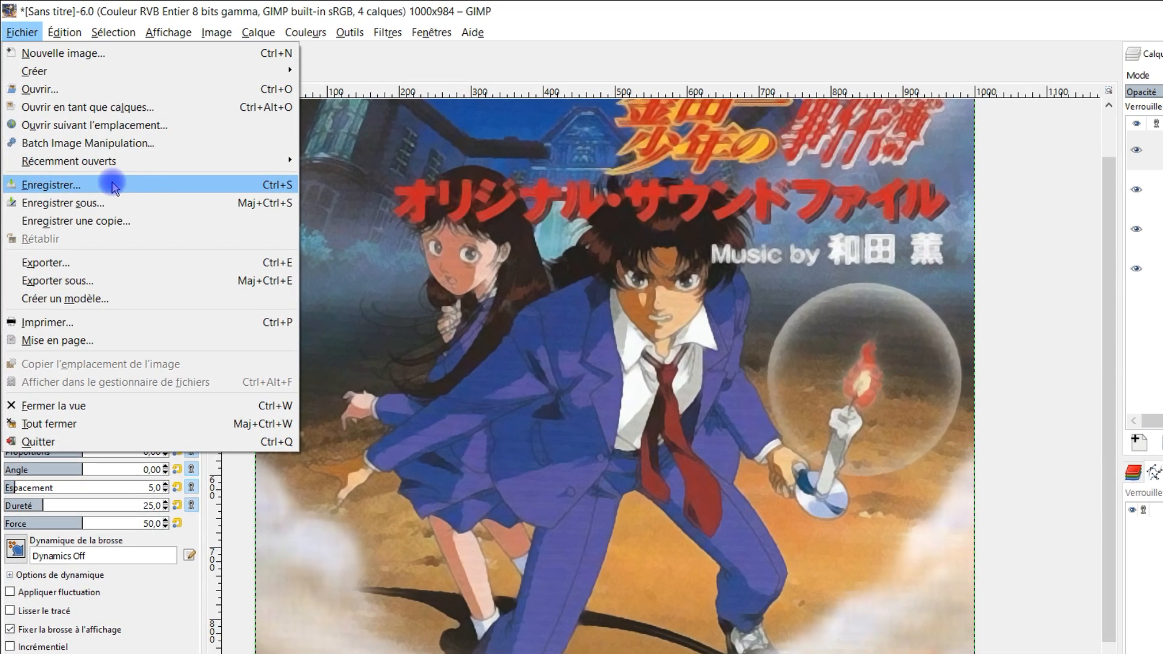
pyautogui.click(113, 187)
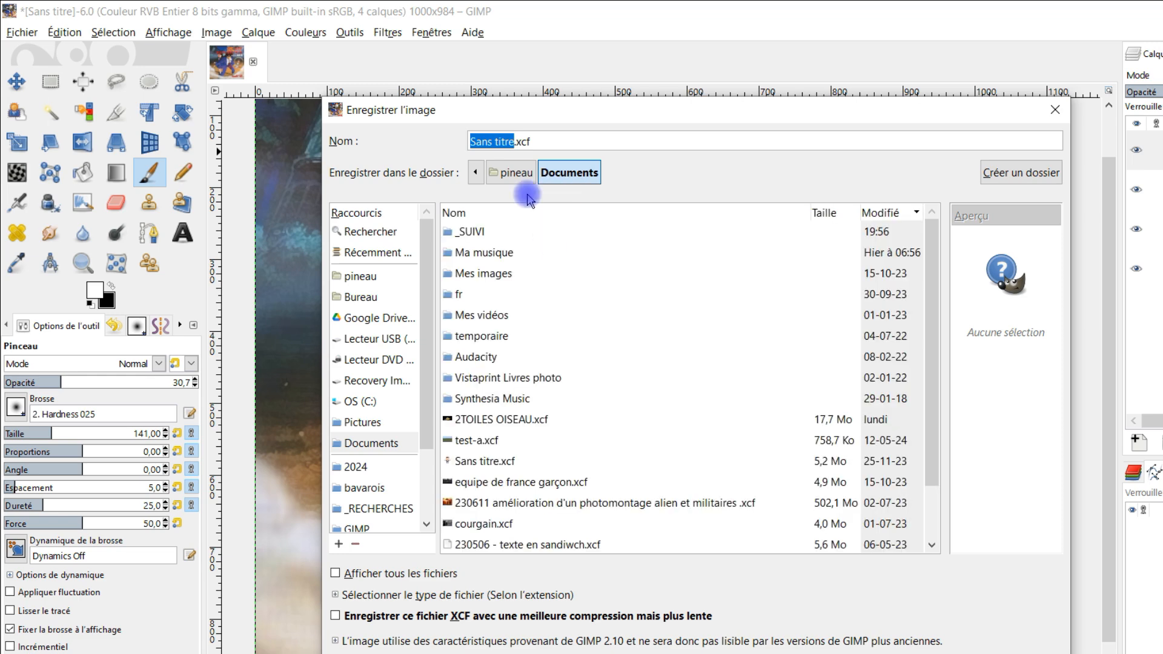
pyautogui.scroll(-3, 351, 441)
pyautogui.click(356, 384)
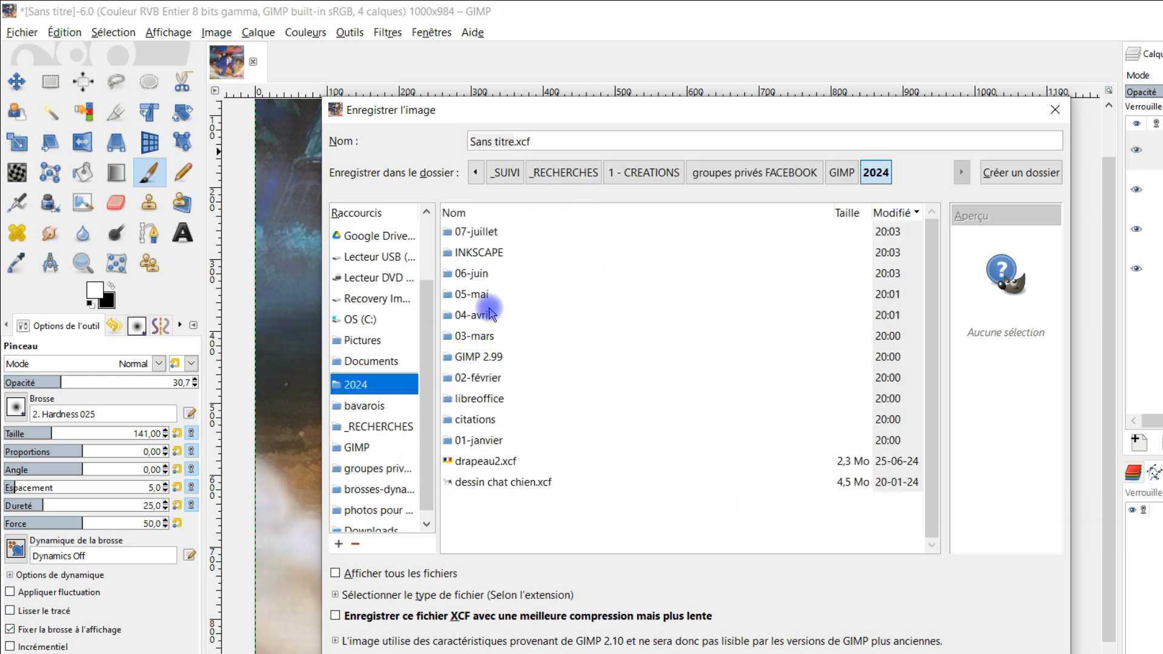
pyautogui.doubleClick(476, 232)
pyautogui.write('retouche image')
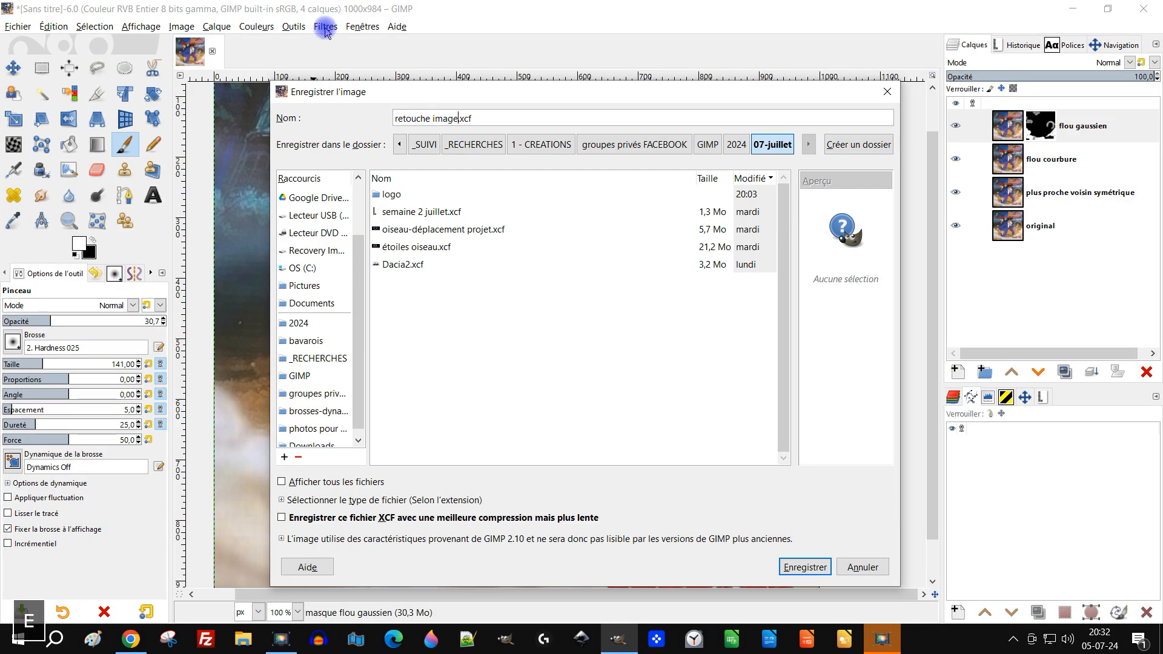
pyautogui.write(' manga')
pyautogui.click(776, 572)
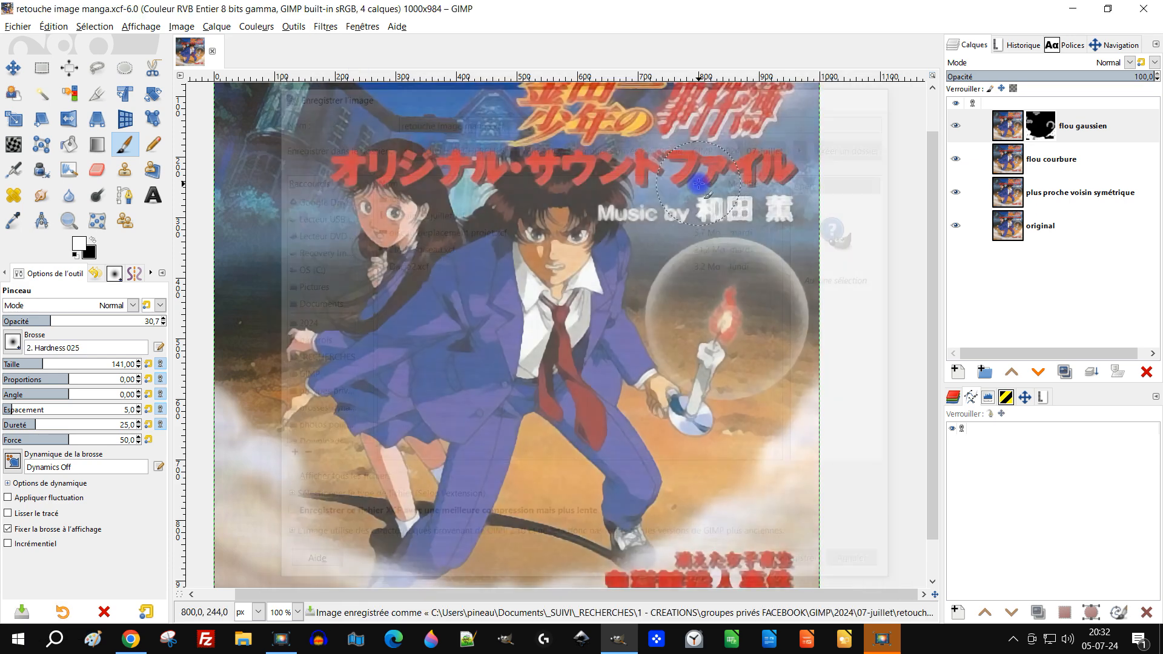
# Touch up the "flou gaussien" mask with white at 30.7 opacity around the candle bubble and the lower-right clouds
pyautogui.press('2')
pyautogui.moveTo(650, 256)
pyautogui.mouseDown()
pyautogui.moveTo(637, 245)
pyautogui.moveTo(630, 271)
pyautogui.mouseUp()
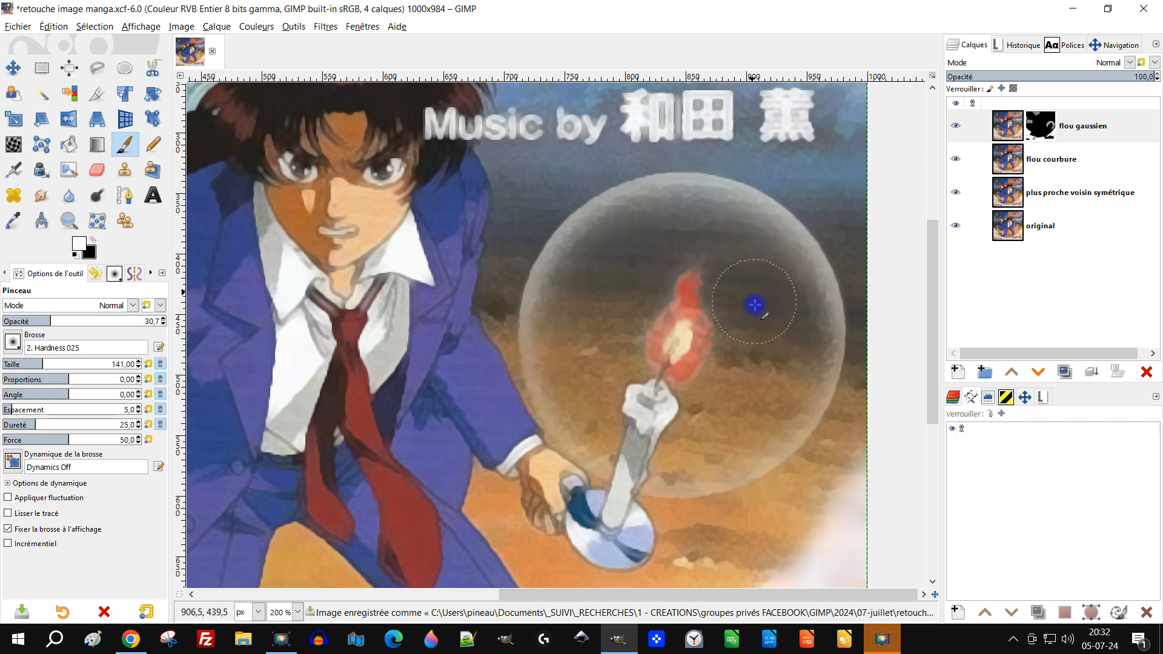
pyautogui.press('-')
pyautogui.press('-')
pyautogui.press('-')
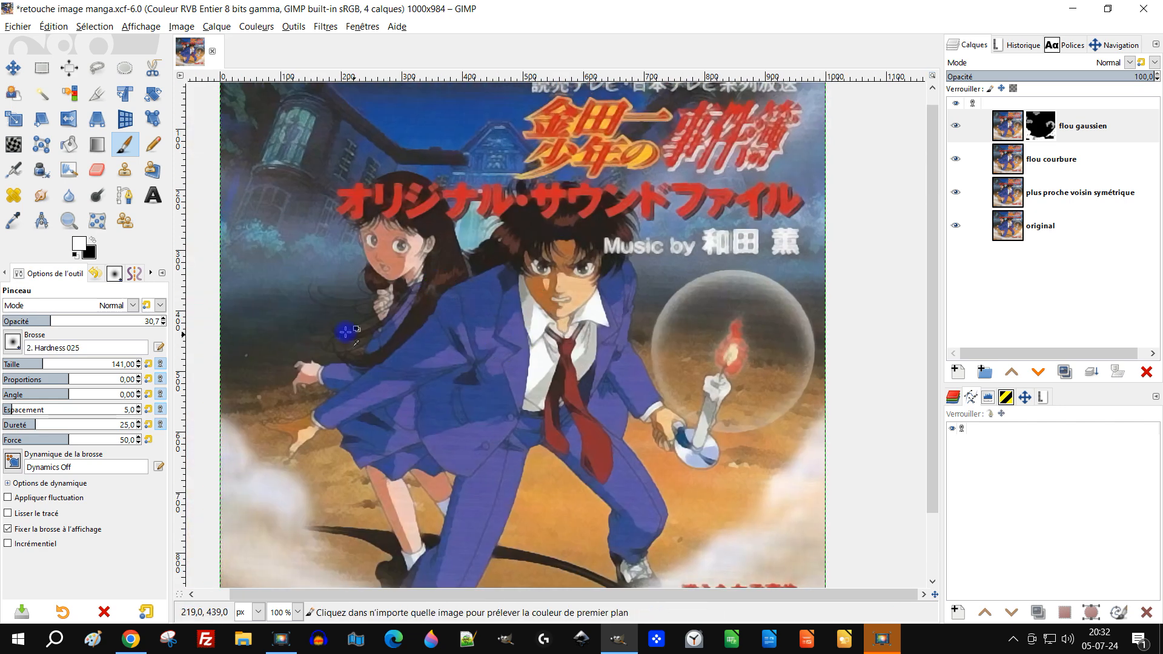
pyautogui.moveTo(623, 282); pyautogui.dragTo(543, 269)
pyautogui.scroll(2, 617, 442)
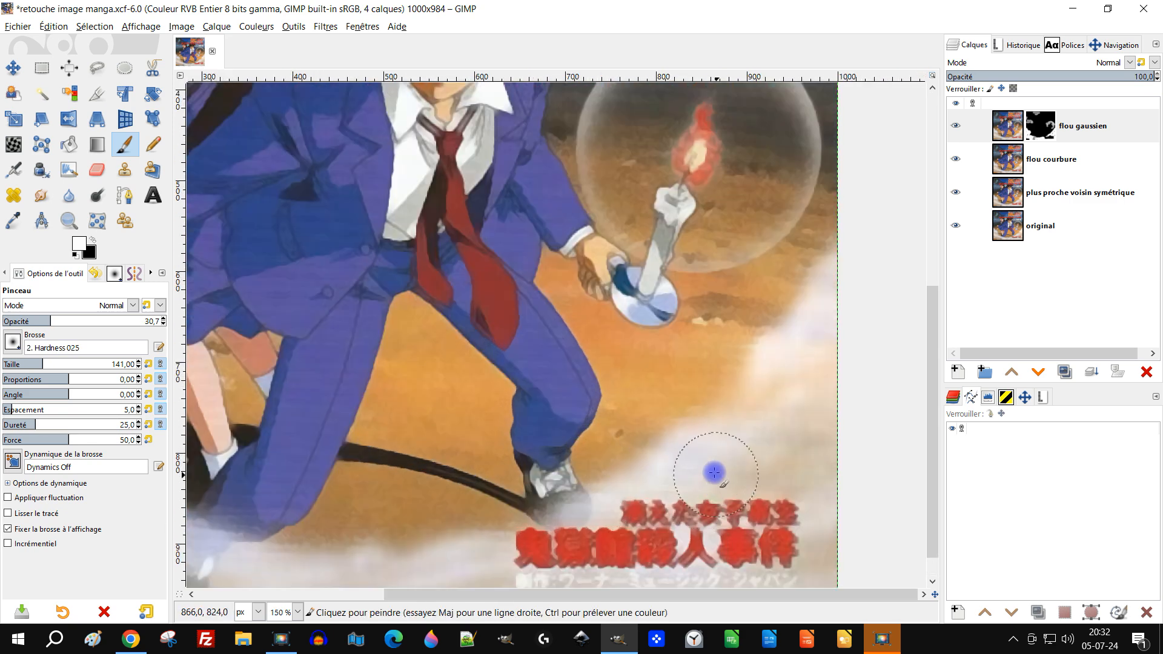
pyautogui.moveTo(713, 476); pyautogui.dragTo(637, 357)
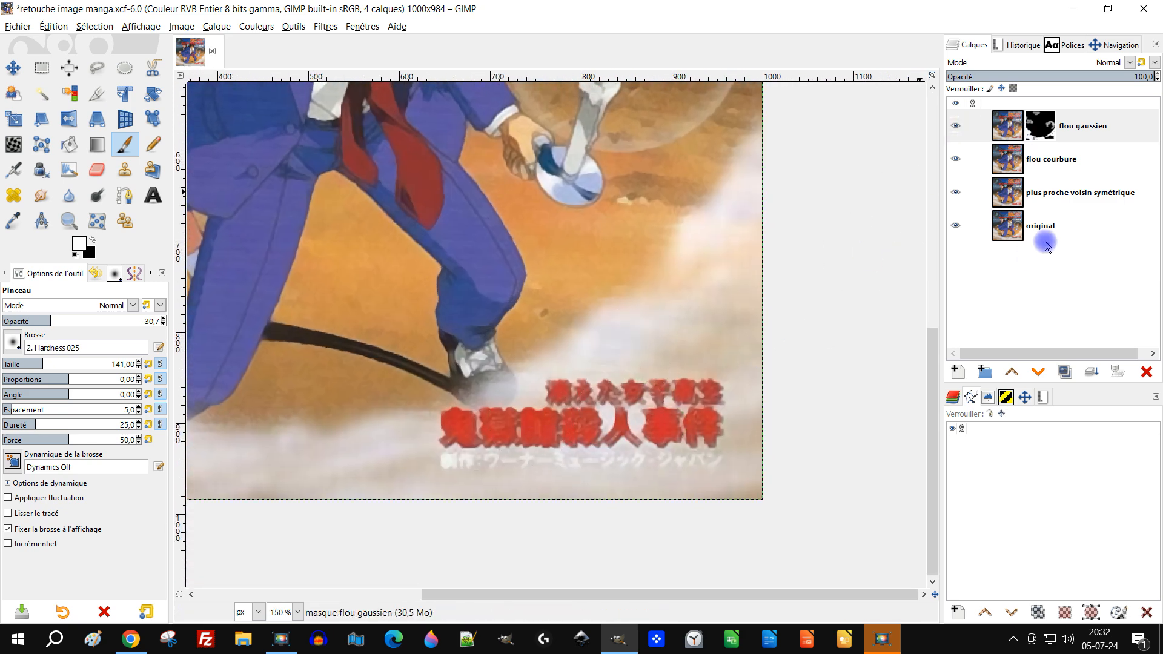
# Duplicate the "original" layer and move the copy to the top of the layer stack
pyautogui.click(1015, 232)
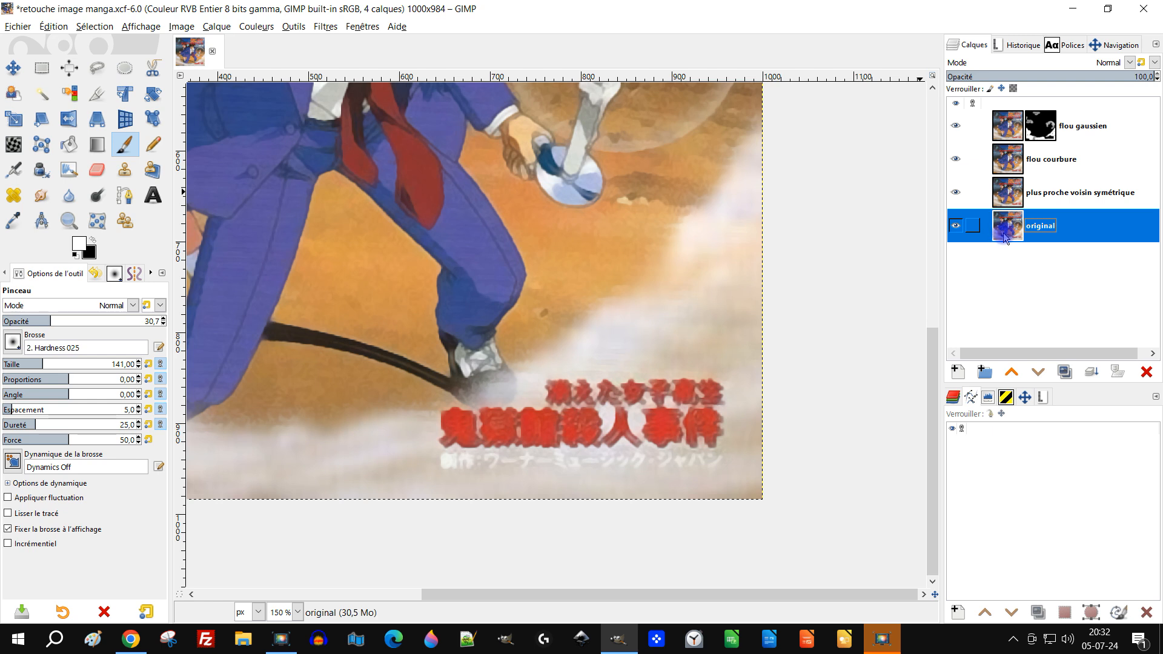
pyautogui.click(1070, 373)
pyautogui.moveTo(1006, 229); pyautogui.dragTo(1009, 121)
pyautogui.click(1039, 375)
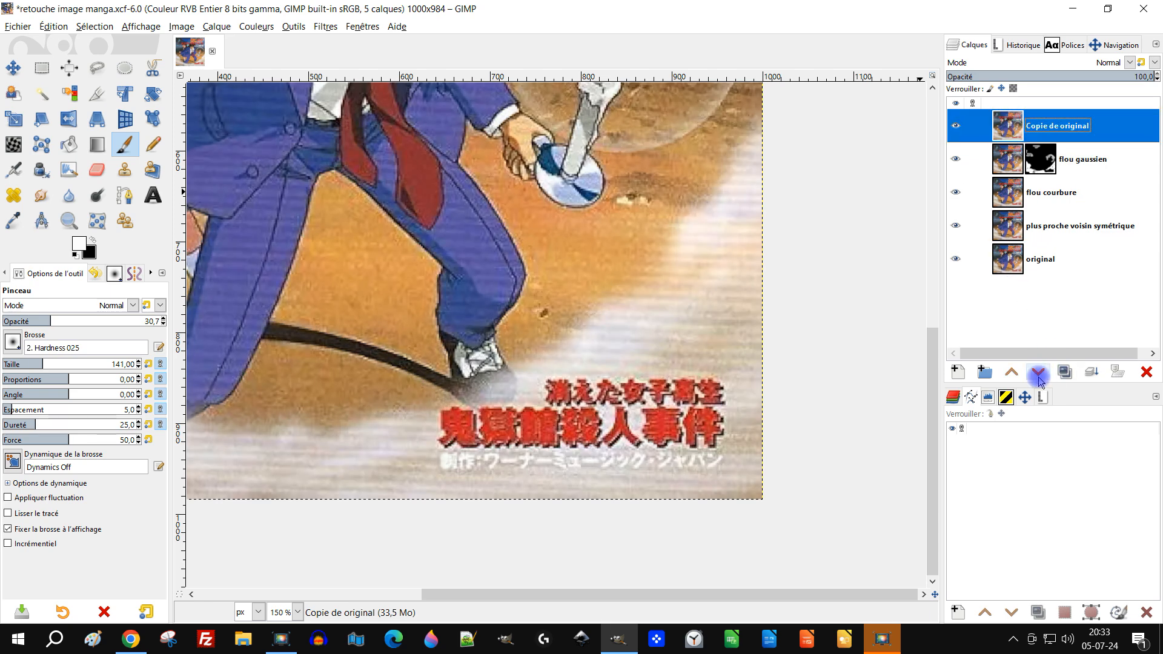
pyautogui.click(1013, 374)
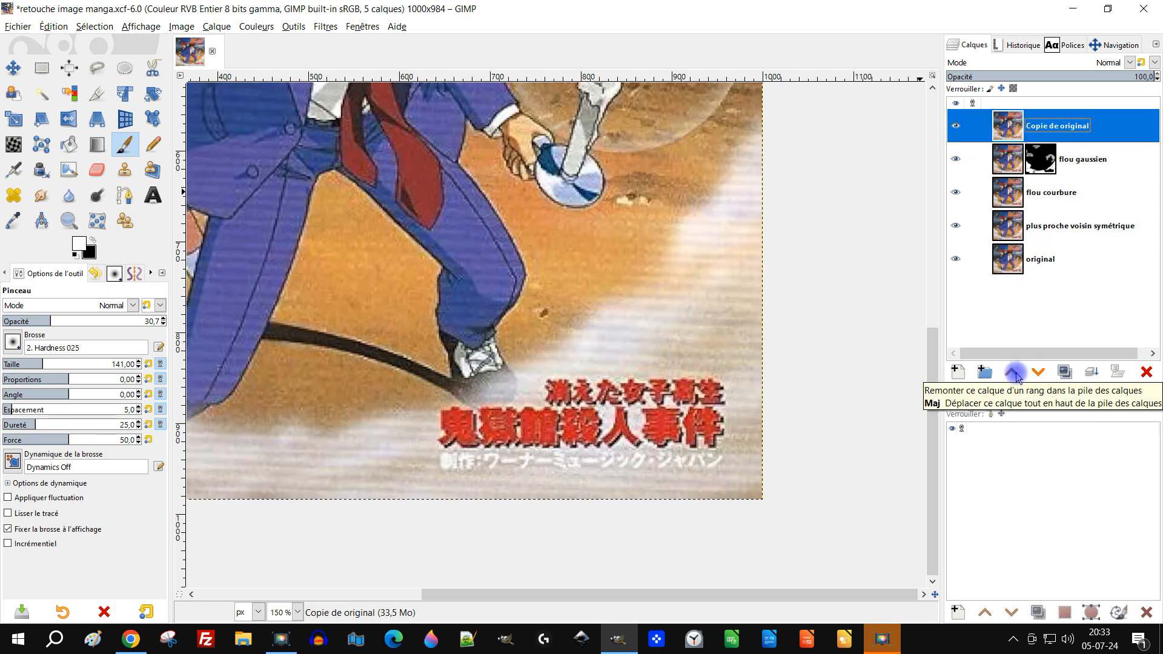
# Rename the copied layer as "écriture - flou courbure"
pyautogui.click(1037, 123)
pyautogui.doubleClick(1046, 130)
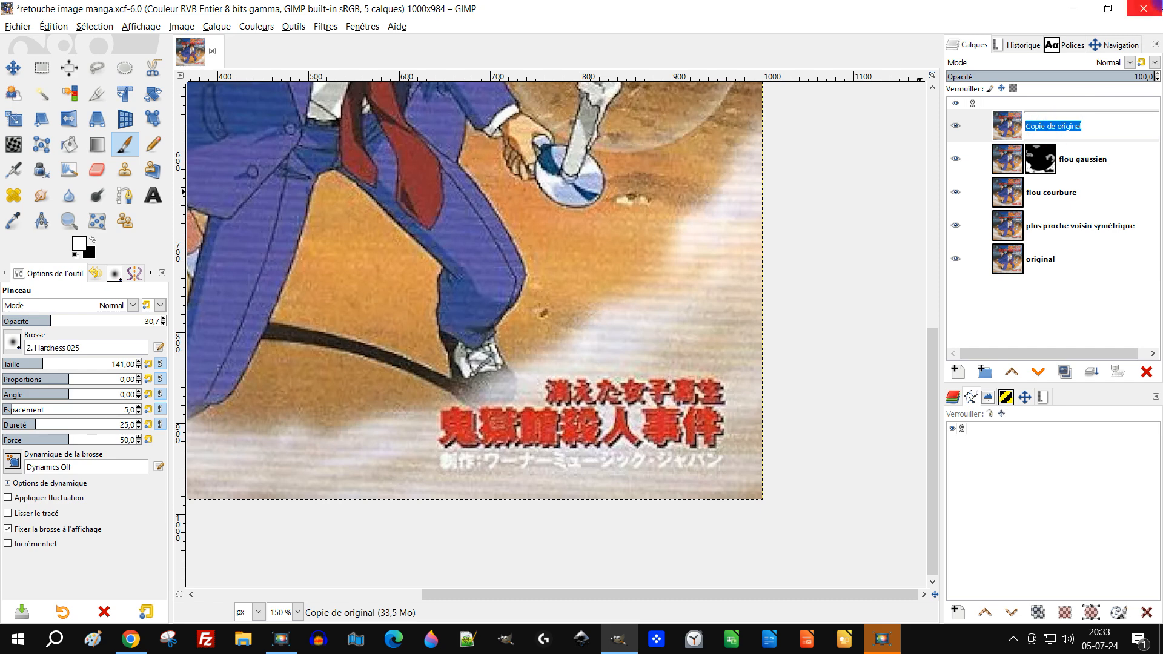
pyautogui.write('écriture - ')
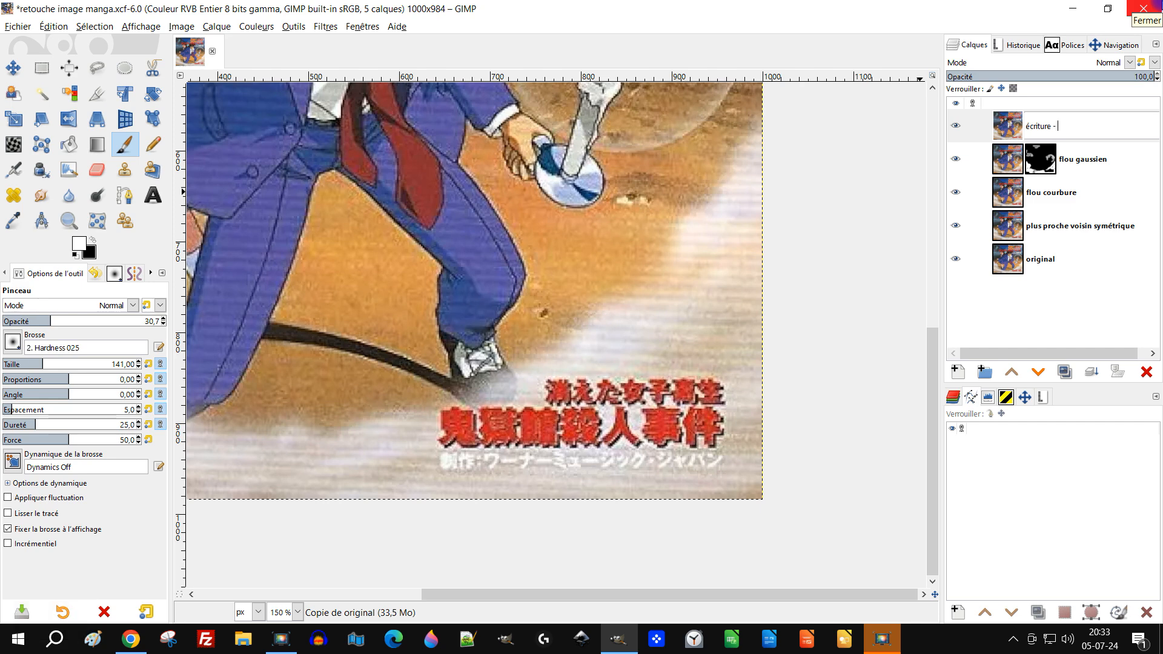
pyautogui.write('flou')
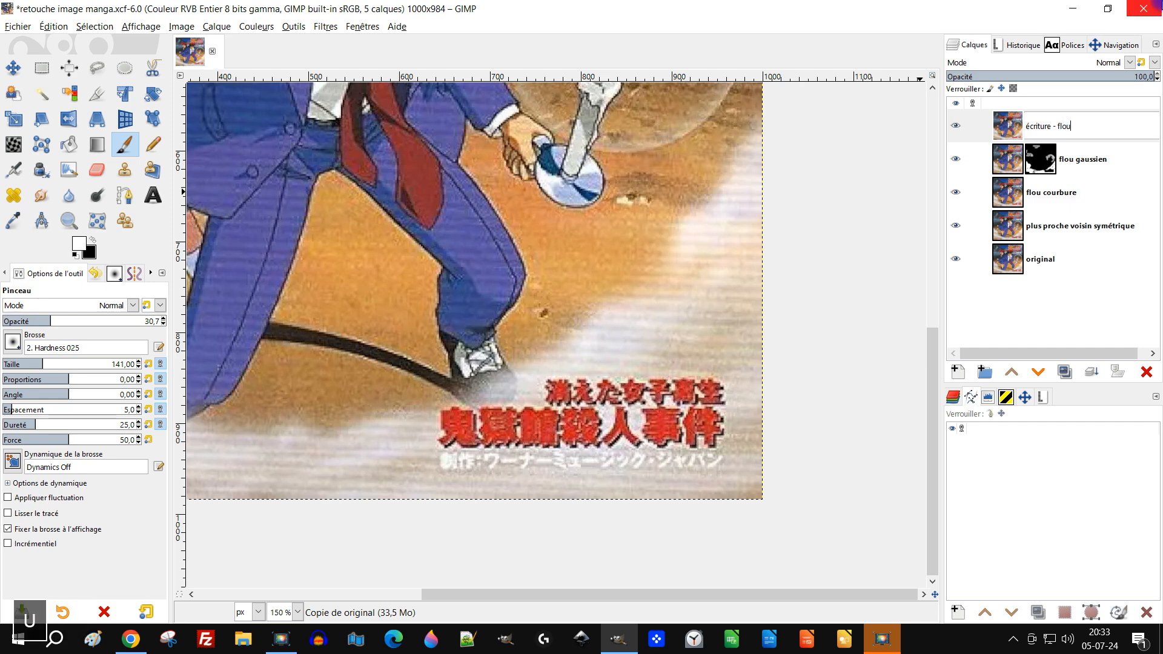
pyautogui.write(' c')
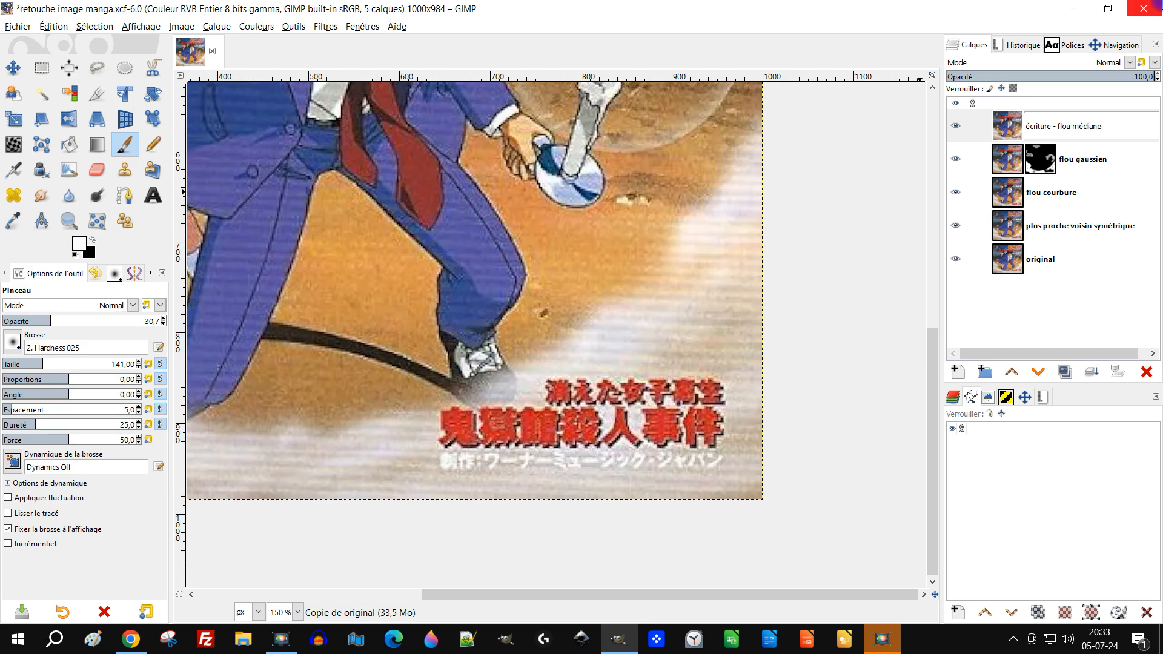
pyautogui.write('ourbure')
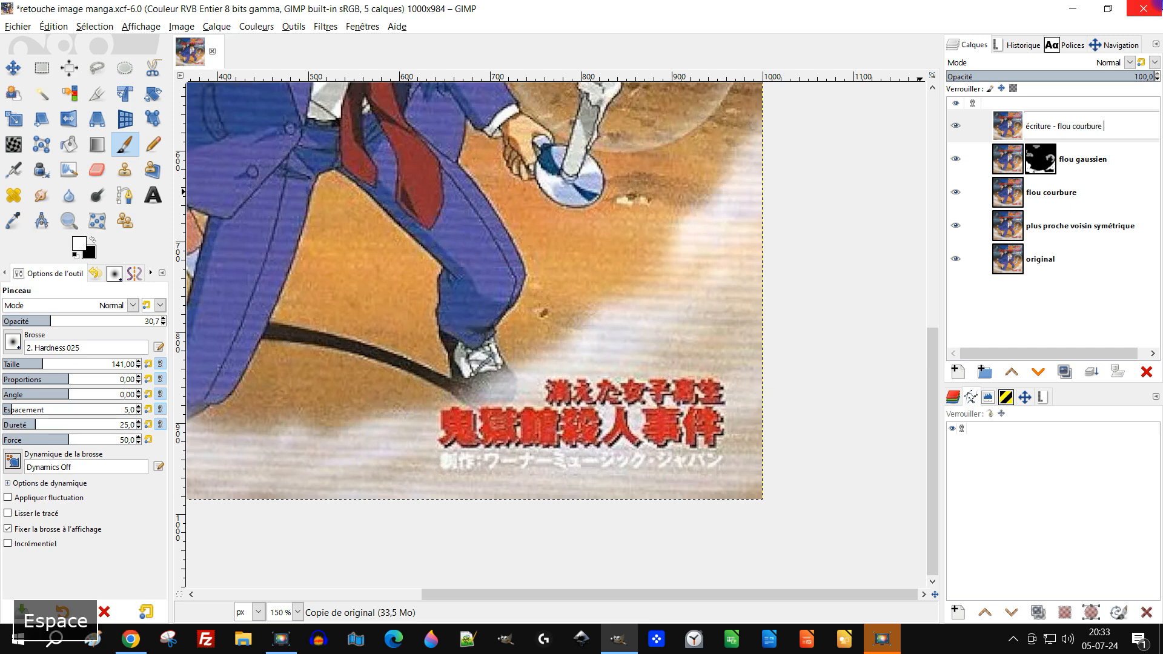
pyautogui.press('BackSpace')
pyautogui.press('Return')
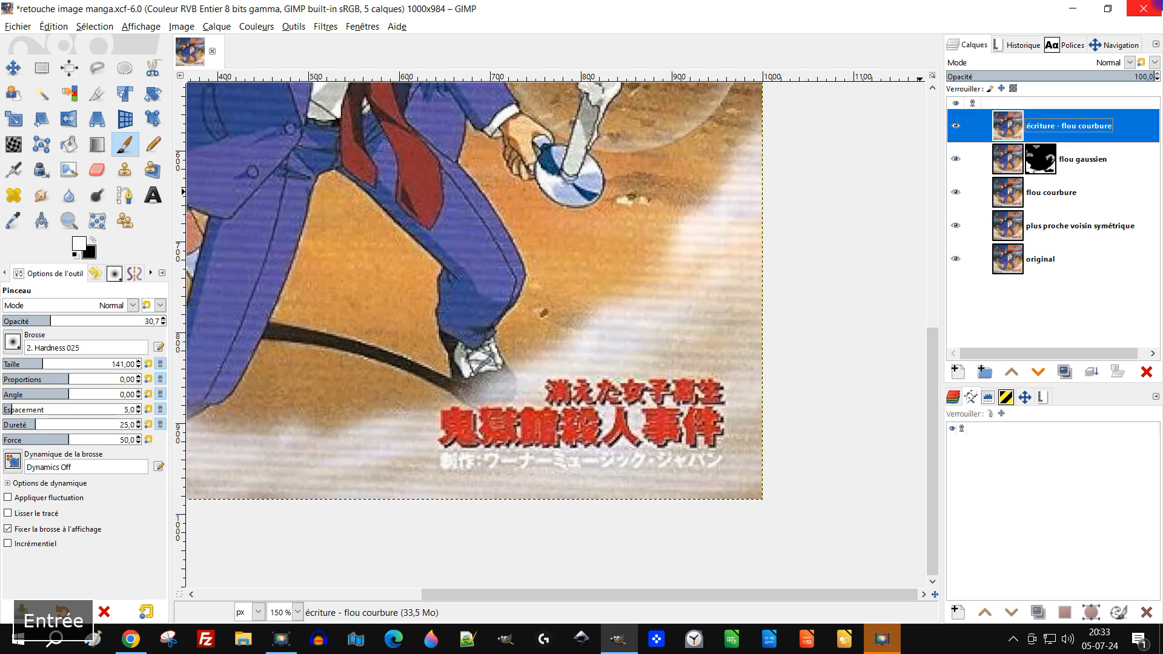
# Apply the Flou courbure moyenne filter with 2 iterations to the "écriture - flou courbure" layer
pyautogui.scroll(2, 528, 446)
pyautogui.moveTo(792, 431); pyautogui.dragTo(698, 418)
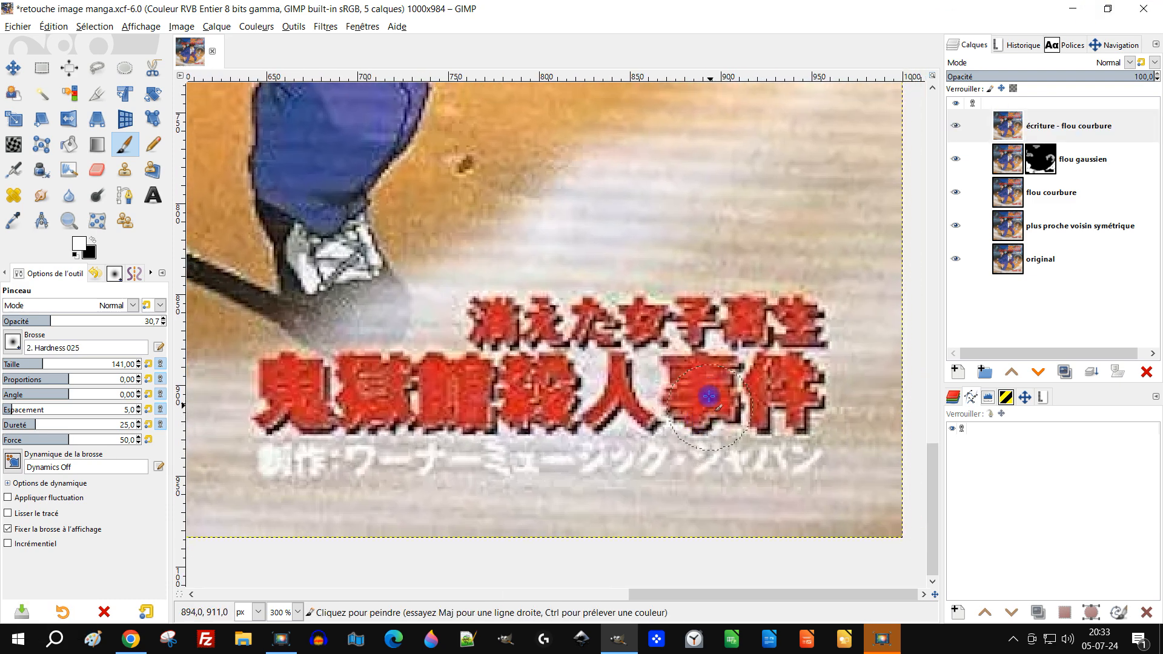
pyautogui.click(325, 31)
pyautogui.moveTo(339, 111)
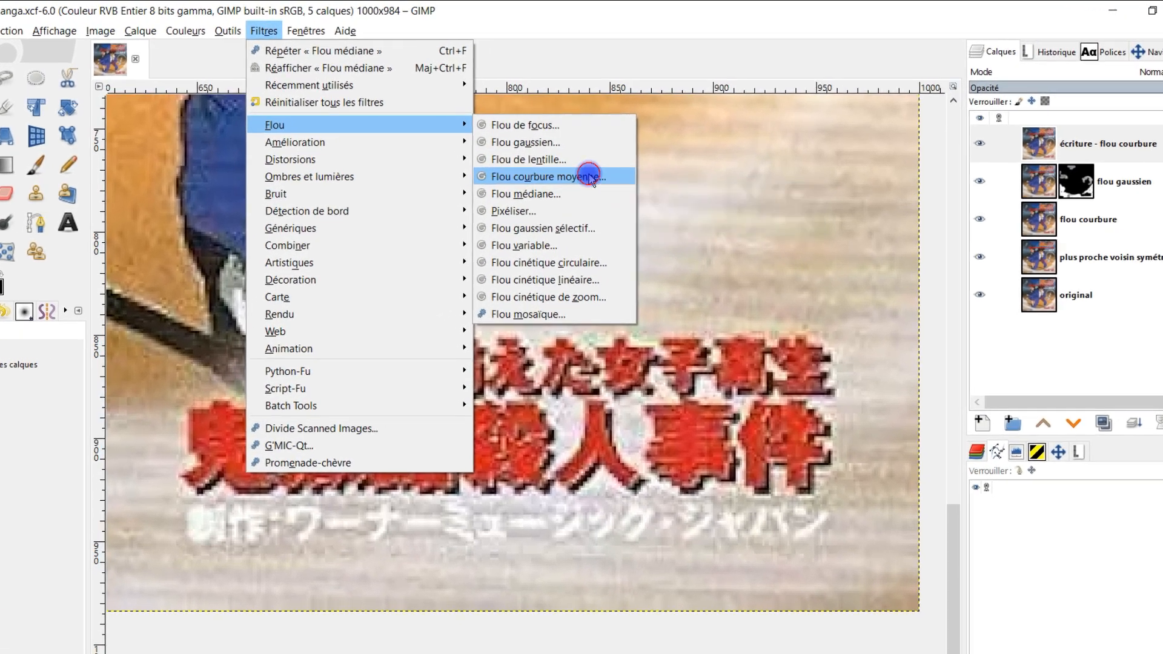
pyautogui.click(589, 177)
pyautogui.moveTo(900, 370); pyautogui.dragTo(836, 370)
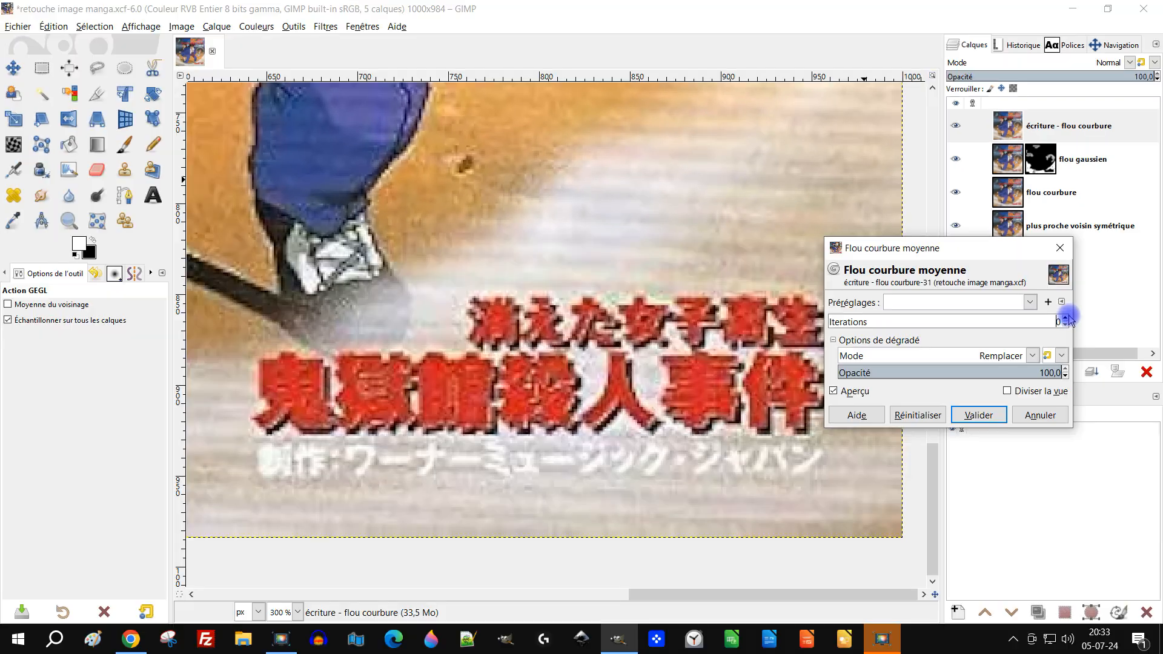
pyautogui.click(1107, 367)
pyautogui.click(1107, 366)
pyautogui.click(979, 416)
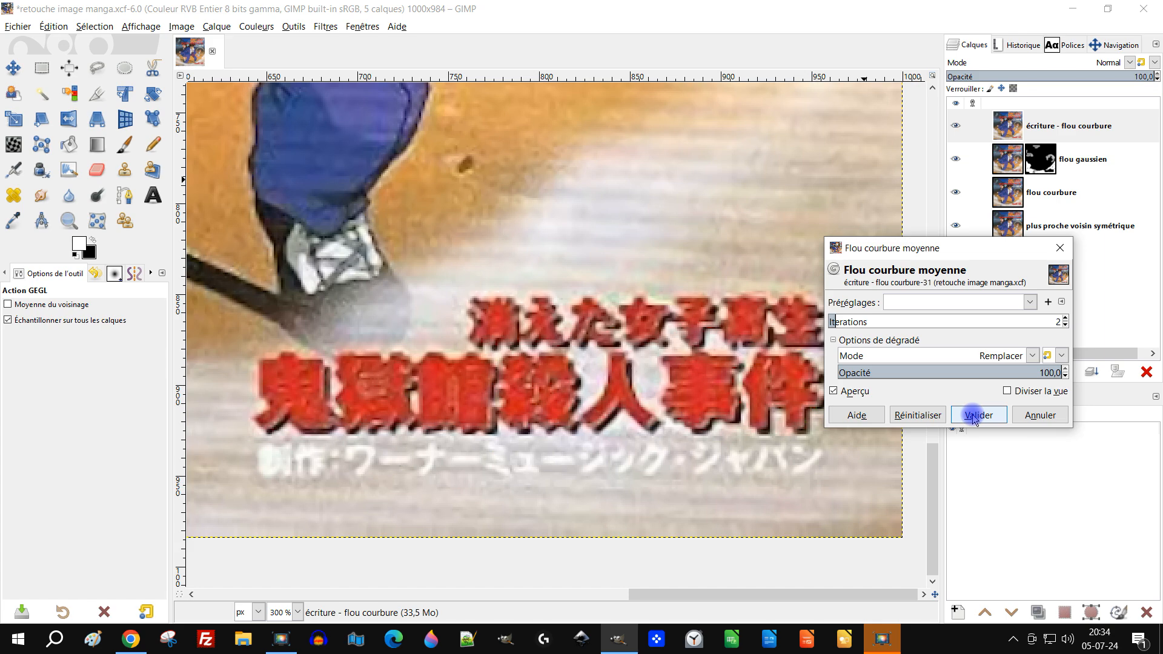
# Add a black (total transparency) layer mask to the "écriture - flou courbure" layer
pyautogui.rightClick(1003, 130)
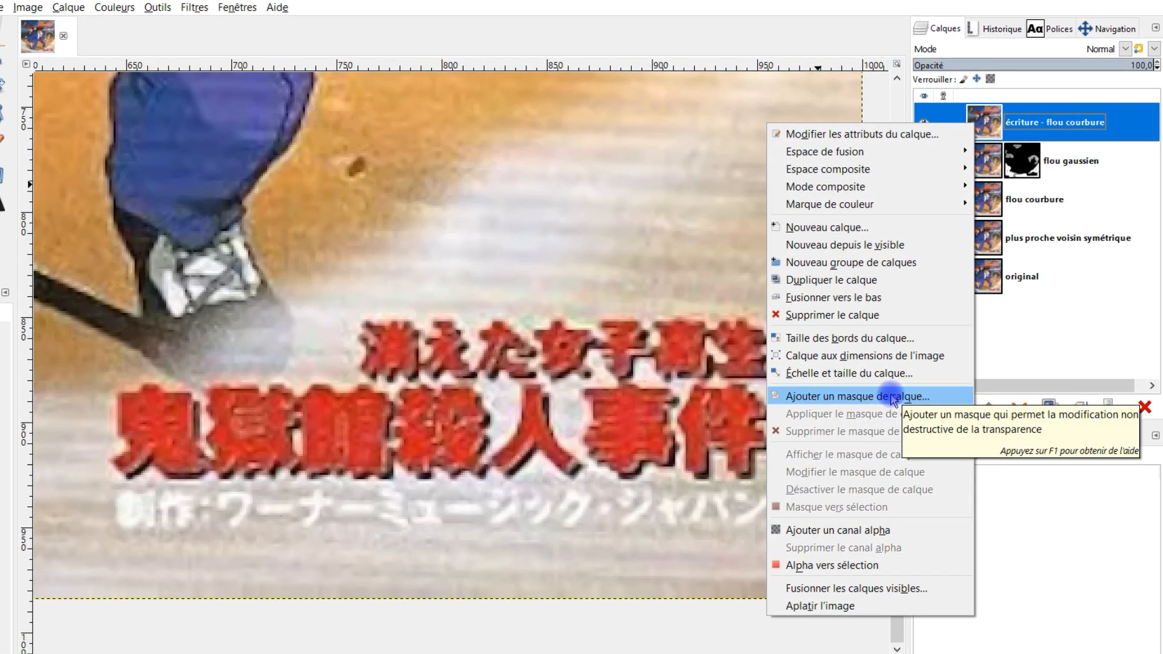
pyautogui.click(892, 398)
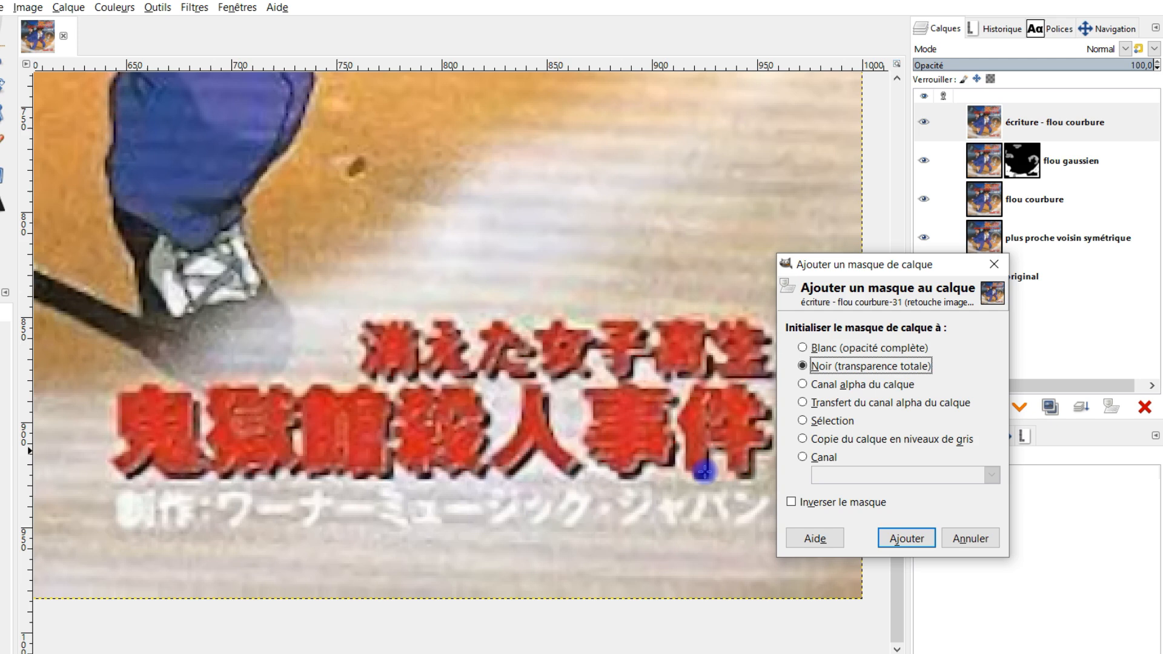
pyautogui.click(906, 538)
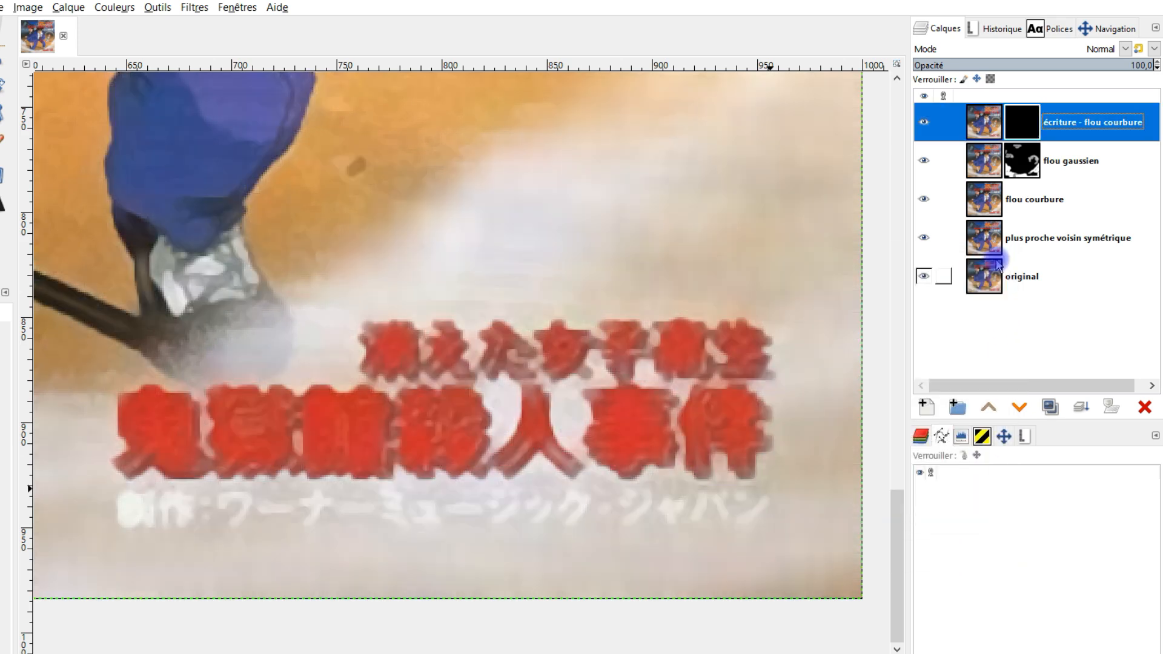
# Rename the "flou gaussien" layer as "brouillard - flou gaussien" and "flou courbure" as "contour des persos - flou courbure"
pyautogui.doubleClick(1059, 162)
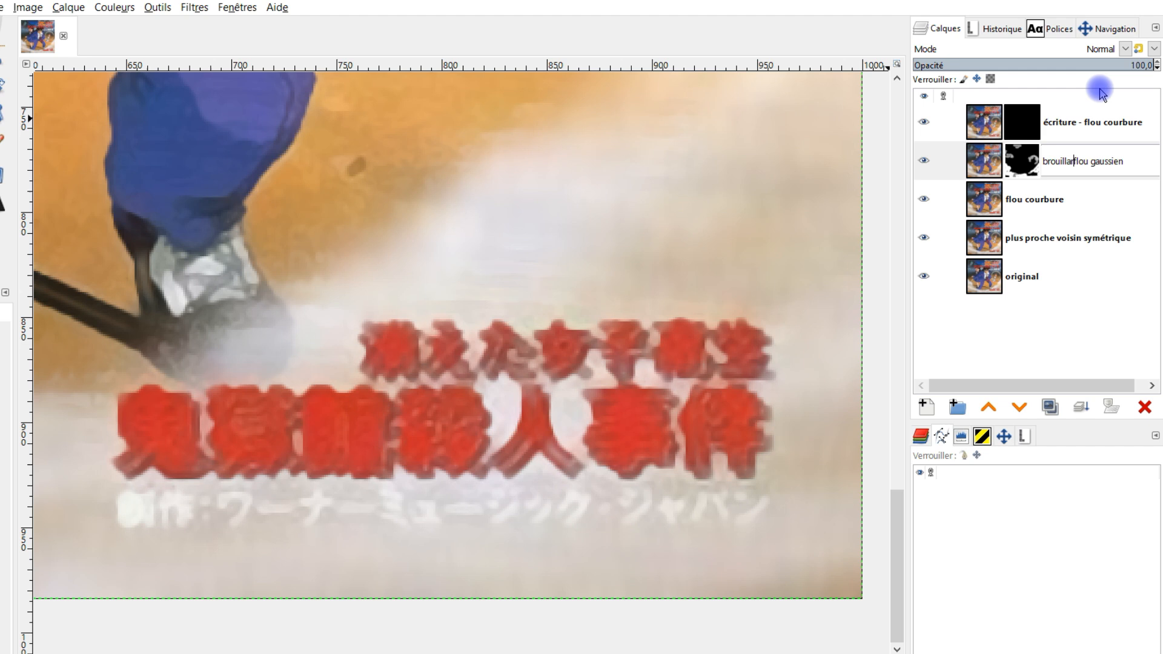
pyautogui.press('Return')
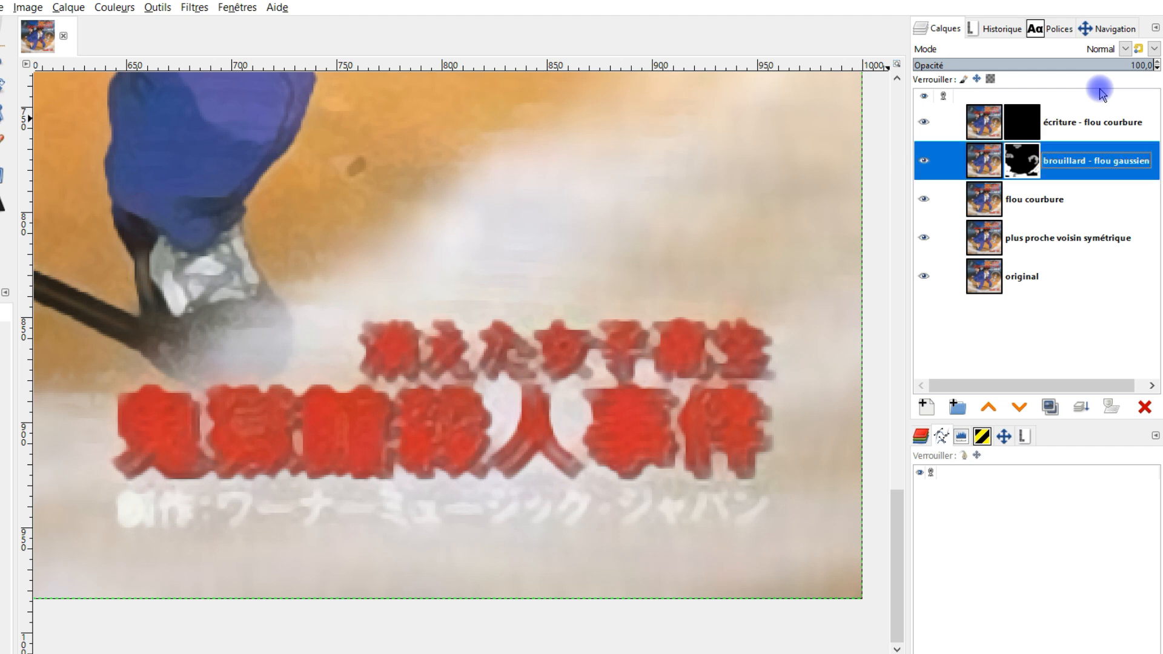
pyautogui.click(1027, 204)
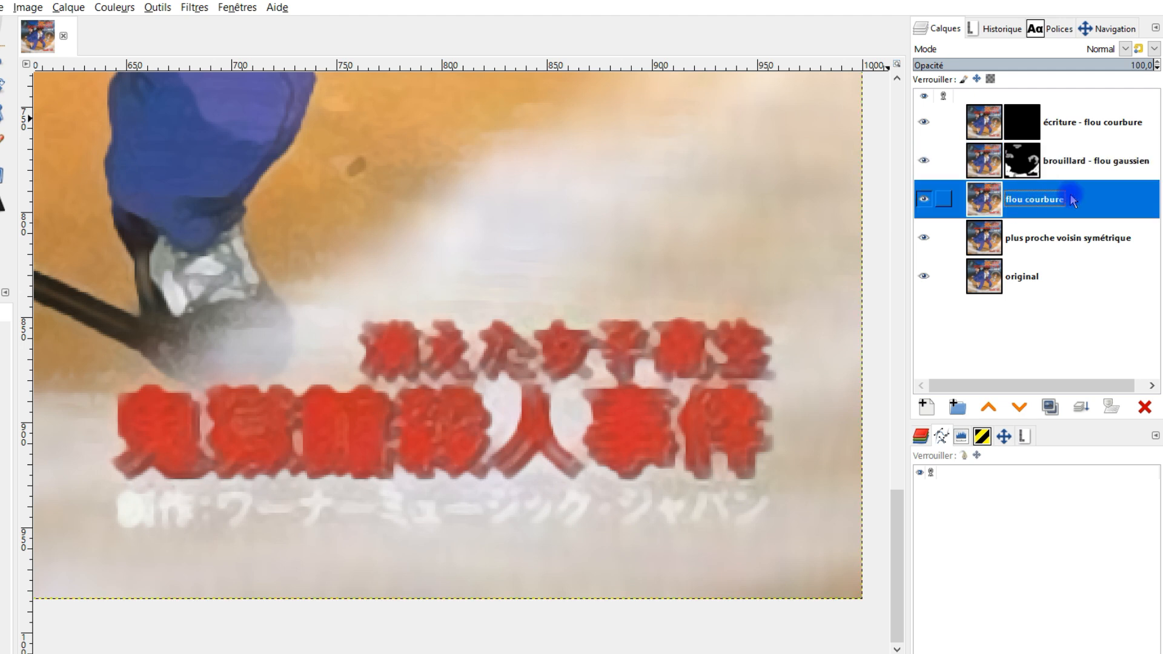
pyautogui.doubleClick(1030, 204)
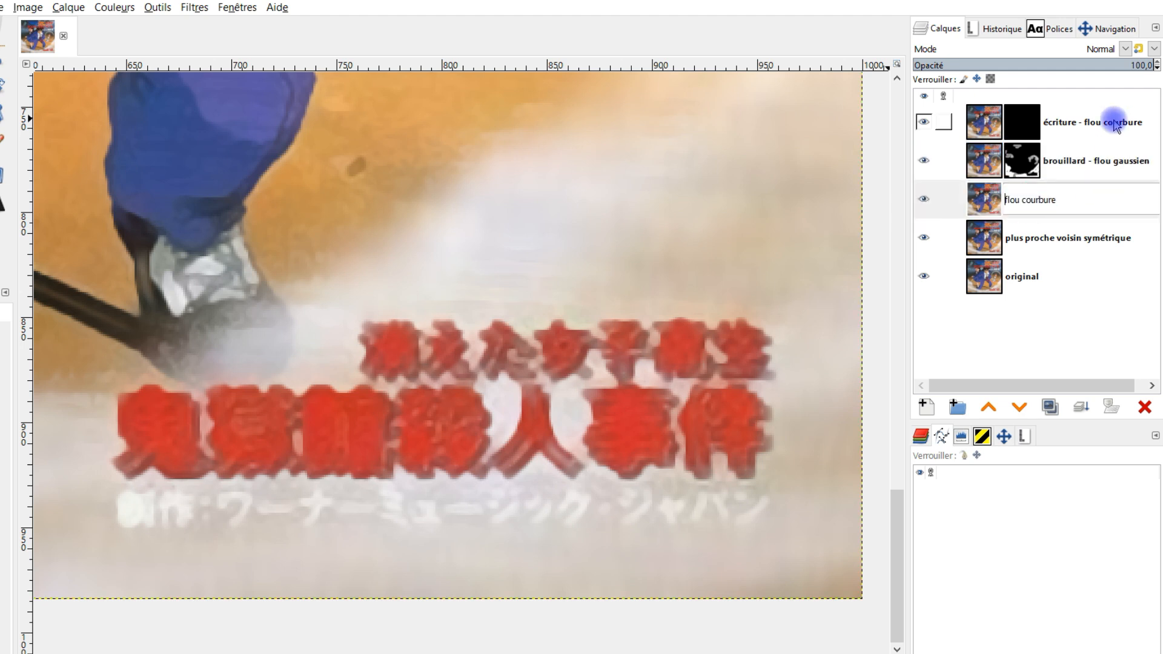
pyautogui.write('con')
pyautogui.write('tour des')
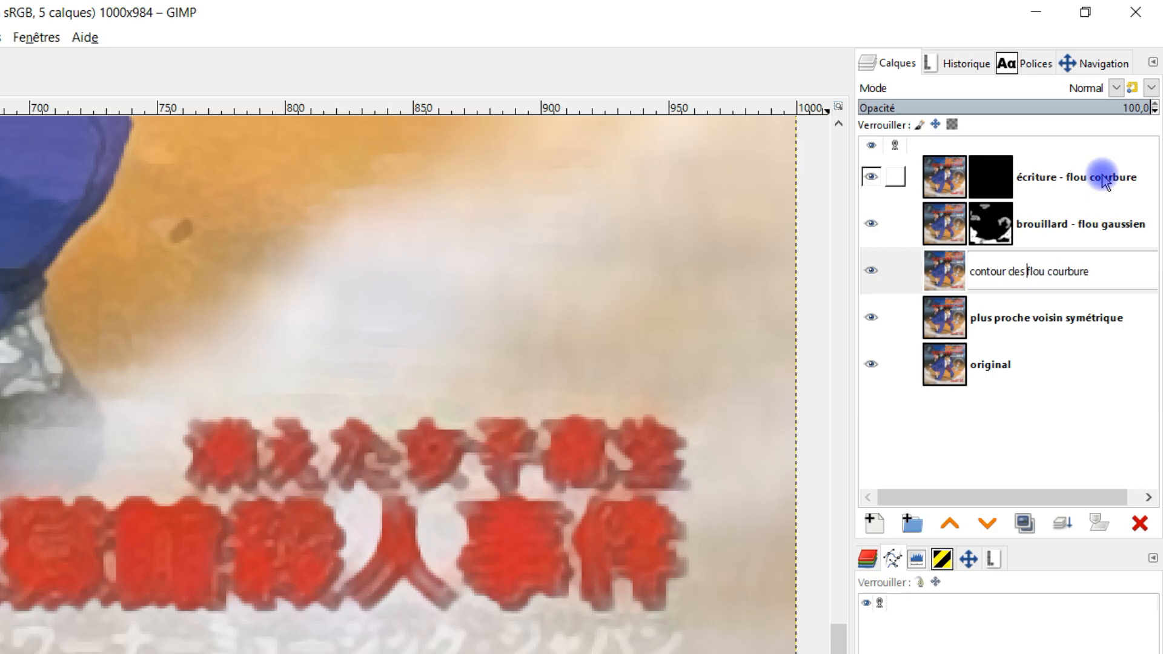
pyautogui.write(' persos -')
pyautogui.press('Return')
# Rename the "plus proche voisin symétrique" layer as "lignes horizontaux + proche voisin symétrique"
pyautogui.doubleClick(993, 327)
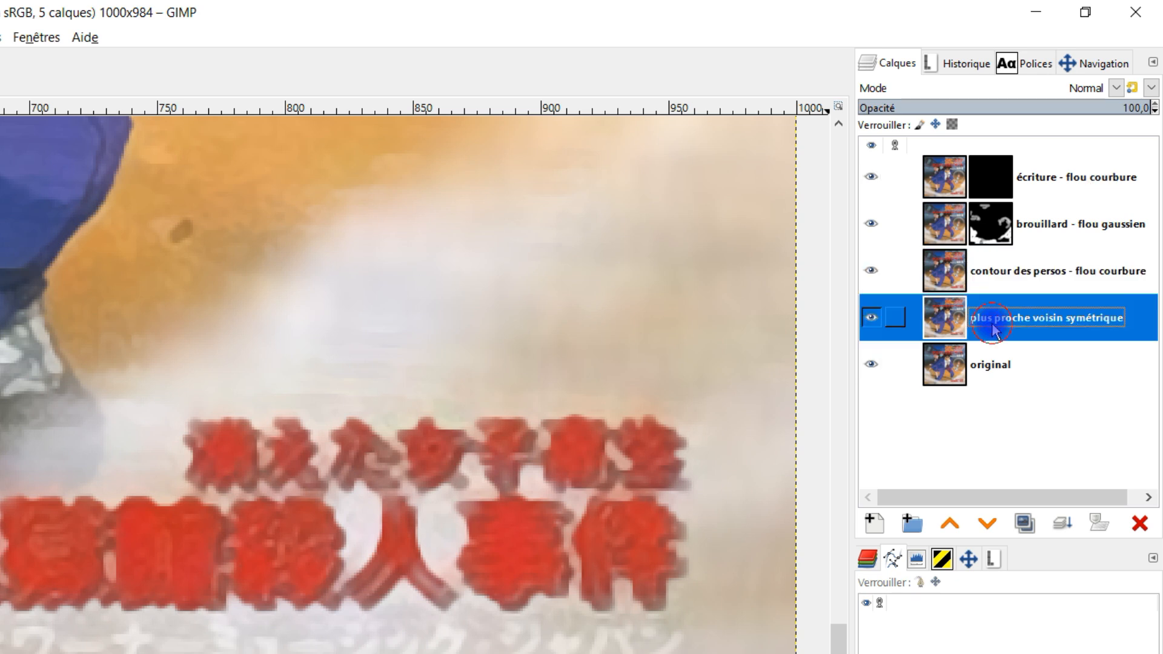
pyautogui.click(990, 319)
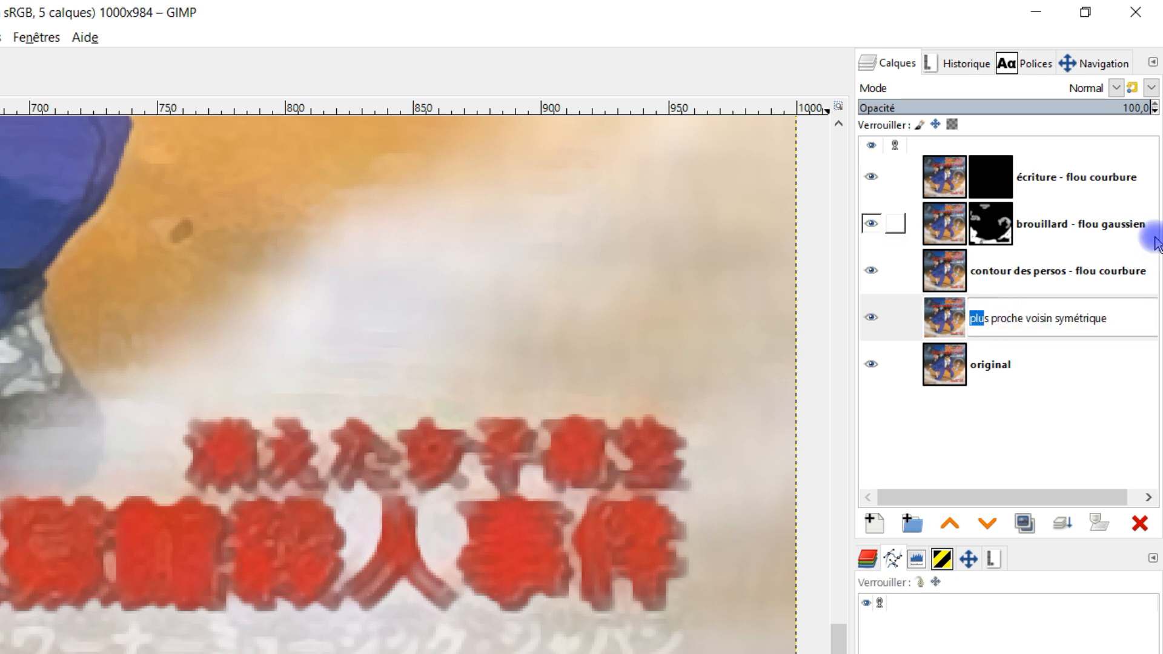
pyautogui.write('+')
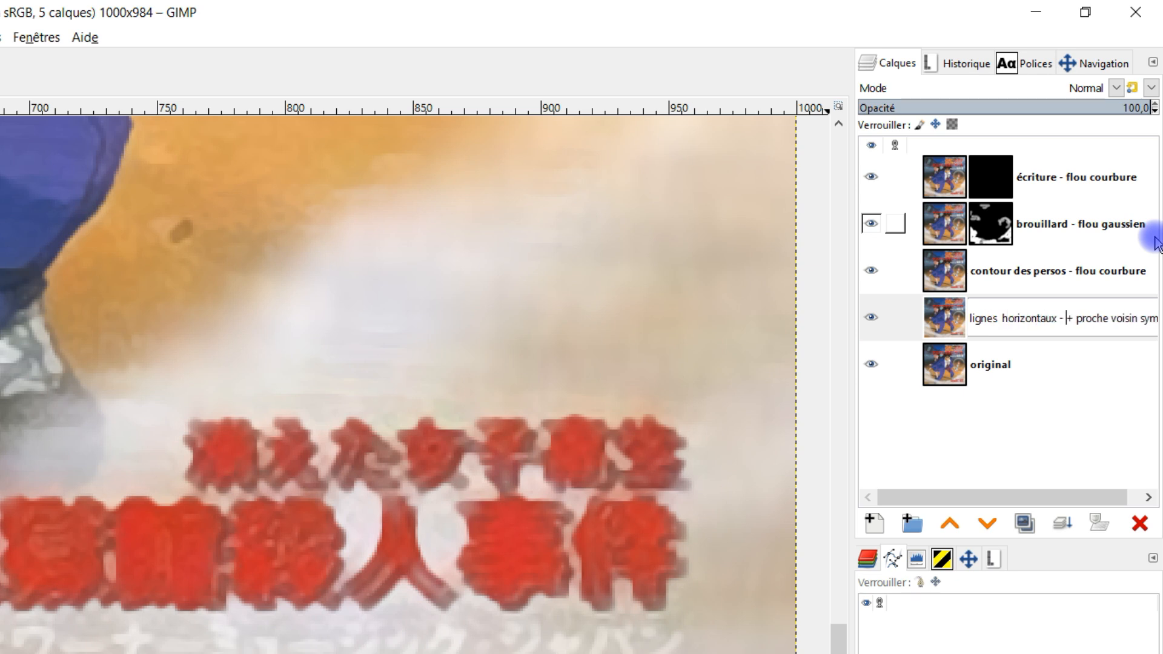
pyautogui.press('Return')
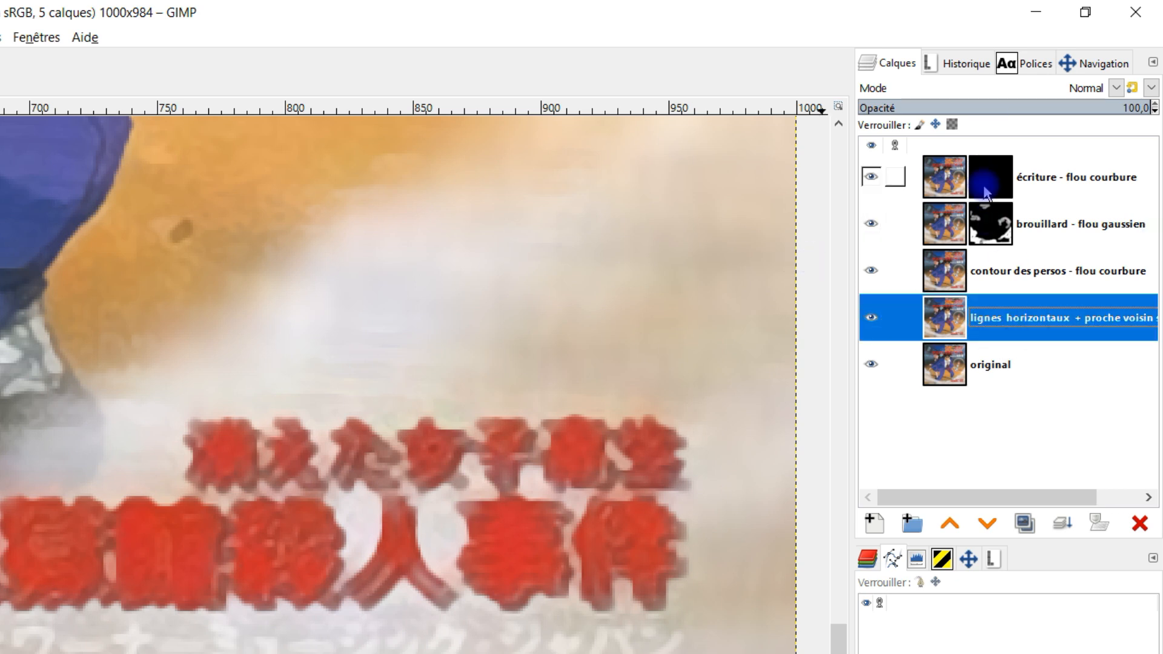
# Paint the "écriture - flou courbure" mask white at 100 opacity over the red and white lettering in the image's lower-right corner
pyautogui.doubleClick(1040, 178)
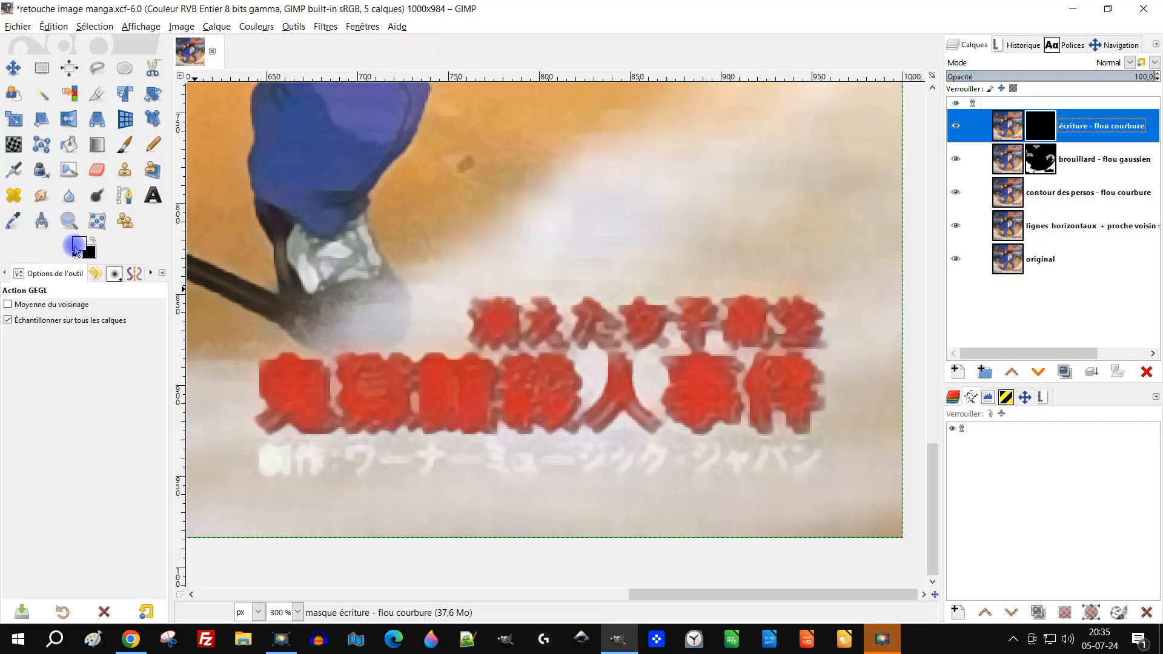
pyautogui.click(124, 144)
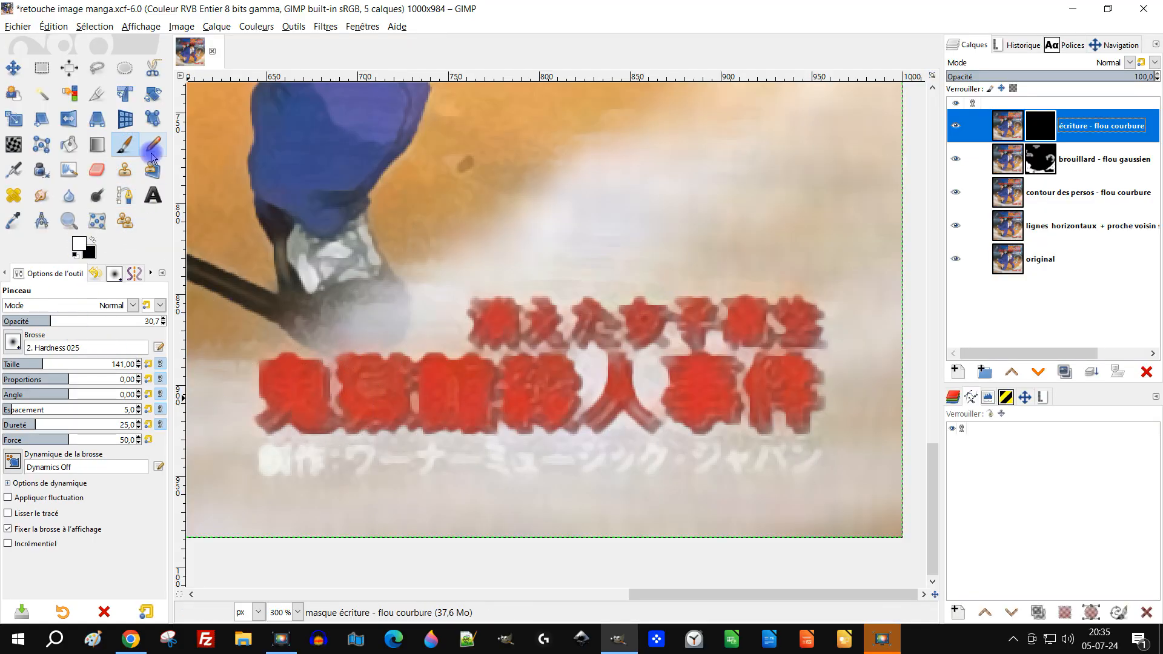
pyautogui.click(58, 320)
pyautogui.moveTo(58, 320); pyautogui.dragTo(224, 330)
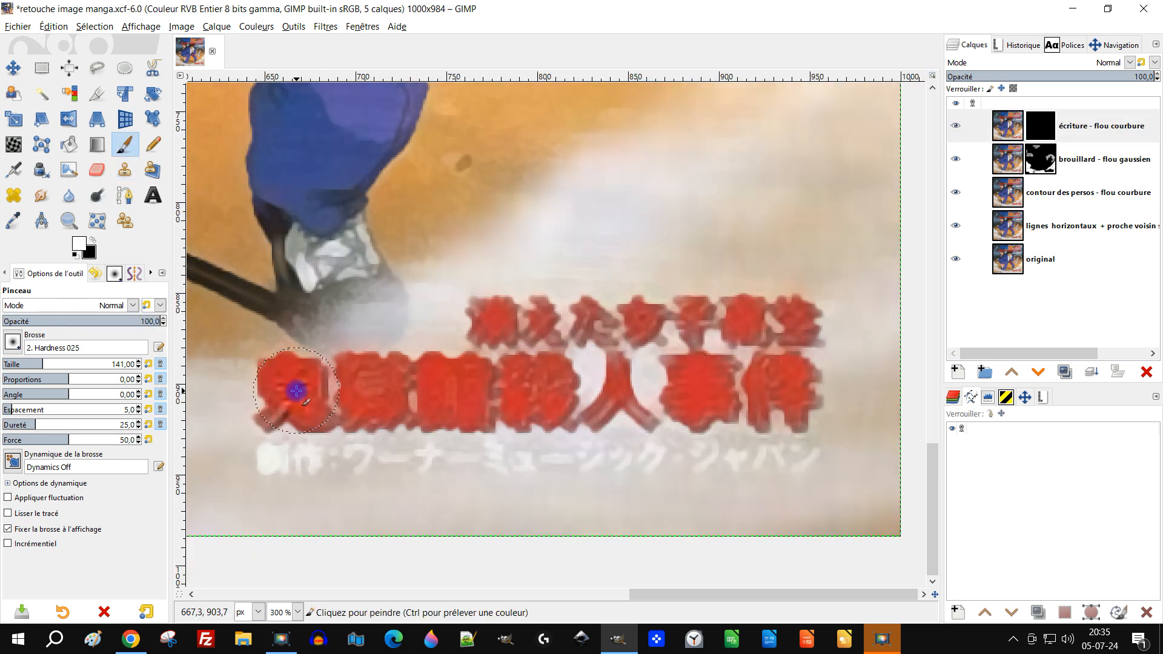
pyautogui.moveTo(304, 402); pyautogui.dragTo(367, 385)
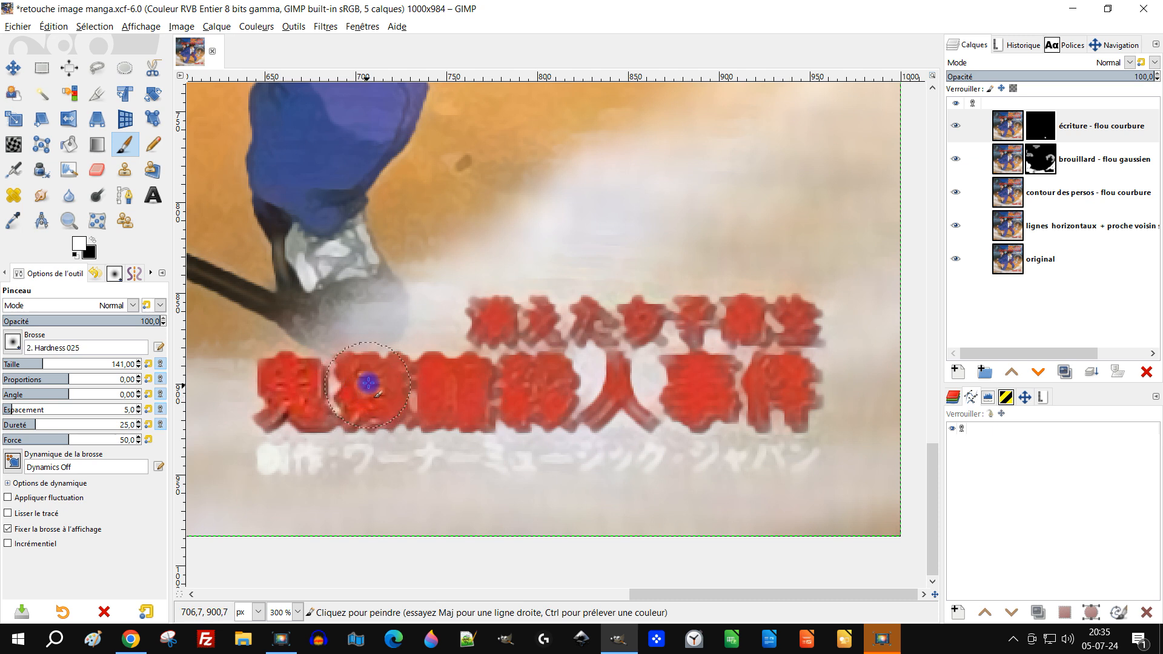
pyautogui.moveTo(458, 402)
pyautogui.mouseDown()
pyautogui.moveTo(466, 379)
pyautogui.moveTo(467, 403)
pyautogui.moveTo(540, 386)
pyautogui.mouseUp()
pyautogui.moveTo(618, 386)
pyautogui.mouseDown()
pyautogui.moveTo(605, 412)
pyautogui.moveTo(714, 381)
pyautogui.moveTo(806, 393)
pyautogui.mouseUp()
pyautogui.moveTo(495, 329)
pyautogui.mouseDown()
pyautogui.moveTo(804, 321)
pyautogui.moveTo(750, 346)
pyautogui.mouseUp()
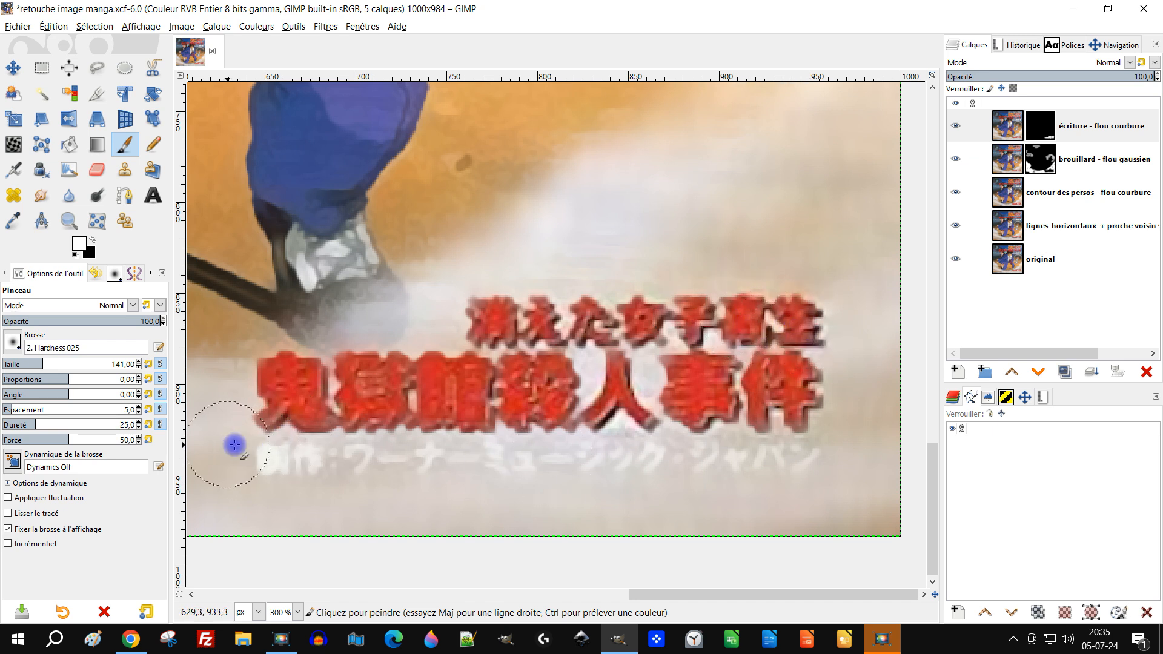
pyautogui.moveTo(274, 455); pyautogui.dragTo(800, 460)
# Paint the same mask white over the title logo, the white text line above it and the "Music by" credit
pyautogui.scroll(-3, 682, 242)
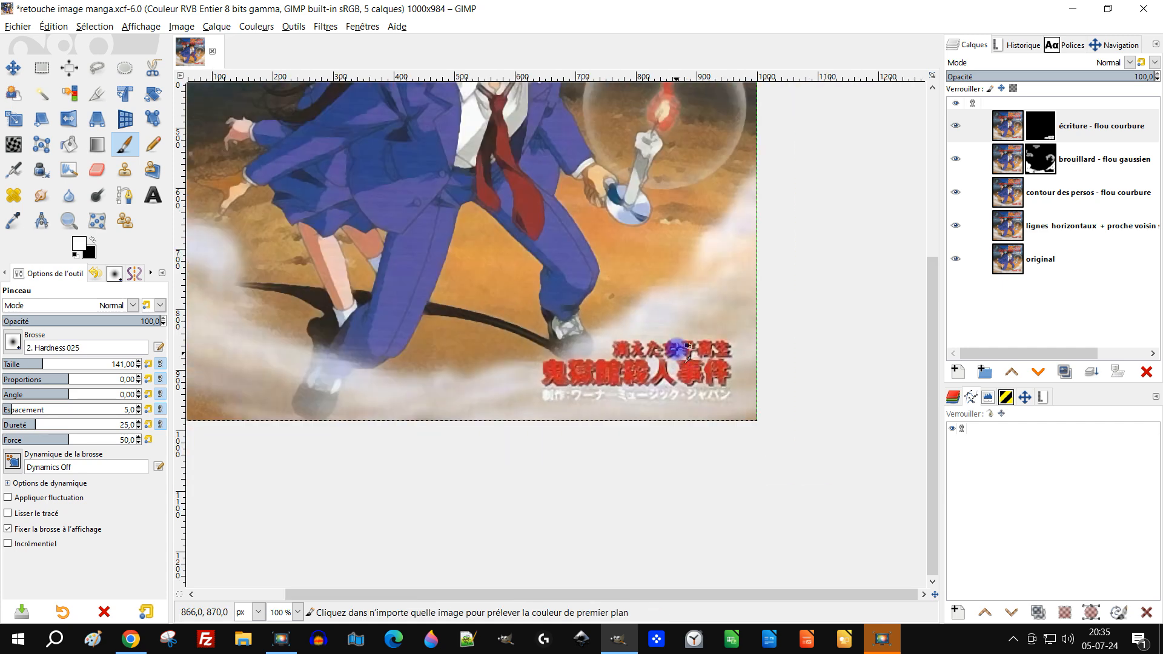
pyautogui.scroll(2, 654, 188)
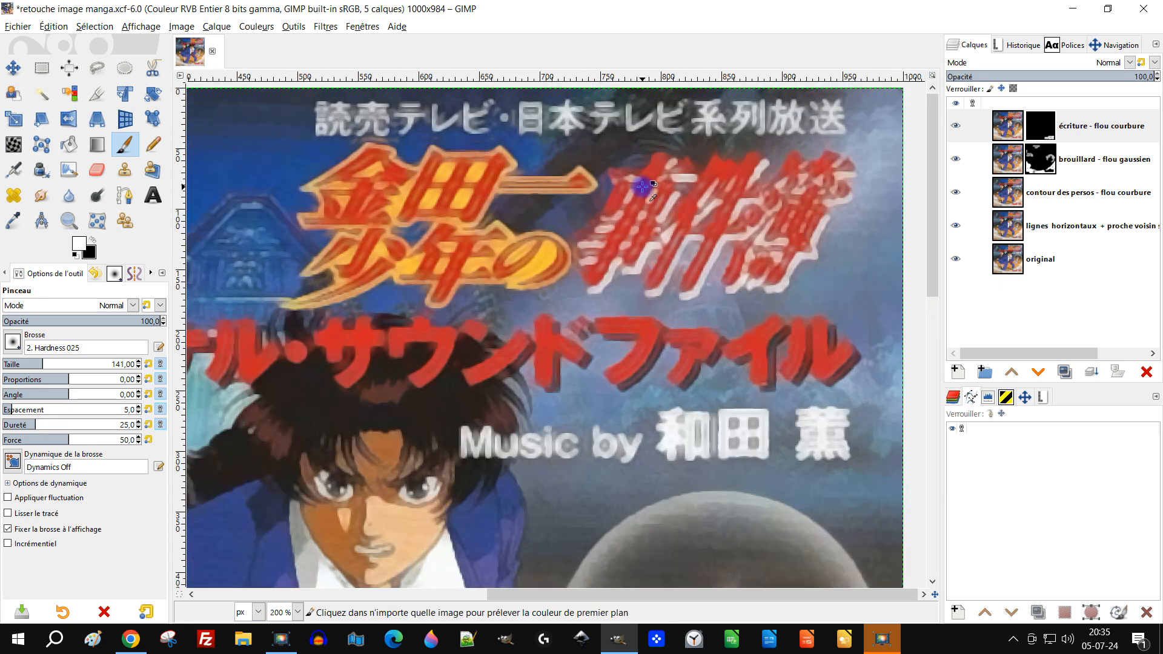
pyautogui.moveTo(621, 225)
pyautogui.mouseDown()
pyautogui.moveTo(651, 201)
pyautogui.moveTo(717, 193)
pyautogui.moveTo(700, 238)
pyautogui.moveTo(733, 189)
pyautogui.moveTo(738, 205)
pyautogui.moveTo(770, 213)
pyautogui.moveTo(760, 219)
pyautogui.moveTo(792, 190)
pyautogui.moveTo(764, 259)
pyautogui.moveTo(828, 184)
pyautogui.mouseUp()
pyautogui.moveTo(415, 224)
pyautogui.mouseDown()
pyautogui.moveTo(424, 201)
pyautogui.moveTo(463, 191)
pyautogui.moveTo(454, 174)
pyautogui.moveTo(353, 184)
pyautogui.moveTo(368, 258)
pyautogui.moveTo(354, 275)
pyautogui.moveTo(427, 258)
pyautogui.moveTo(543, 265)
pyautogui.mouseUp()
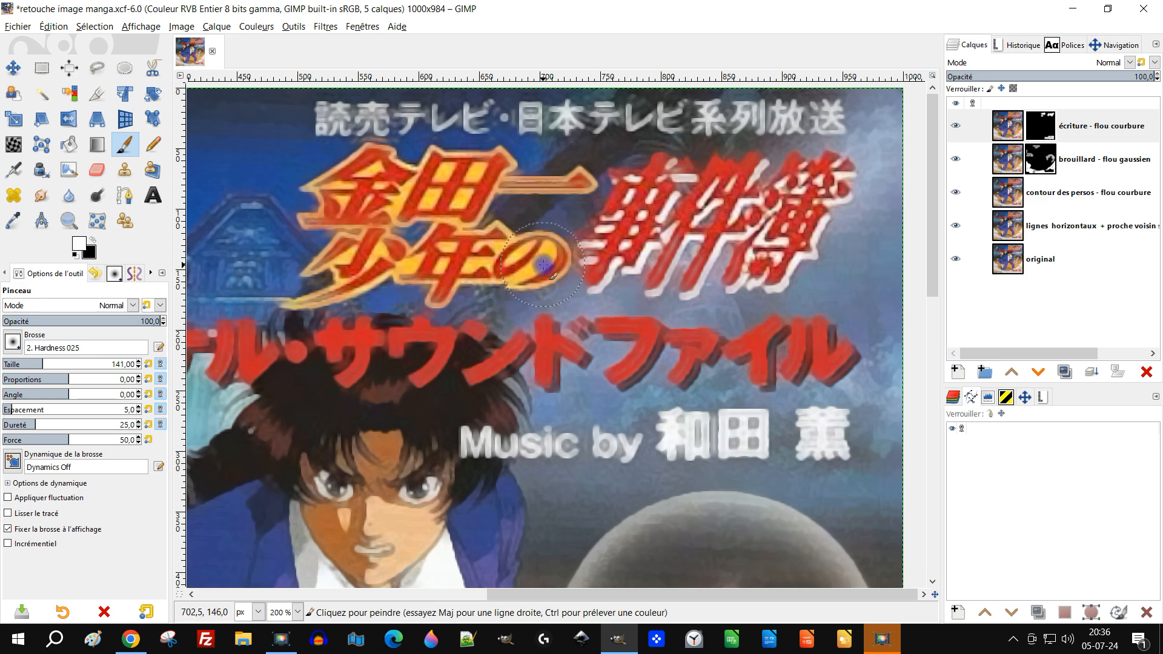
pyautogui.moveTo(558, 189)
pyautogui.mouseDown()
pyautogui.moveTo(529, 190)
pyautogui.moveTo(565, 184)
pyautogui.moveTo(371, 127)
pyautogui.moveTo(848, 118)
pyautogui.mouseUp()
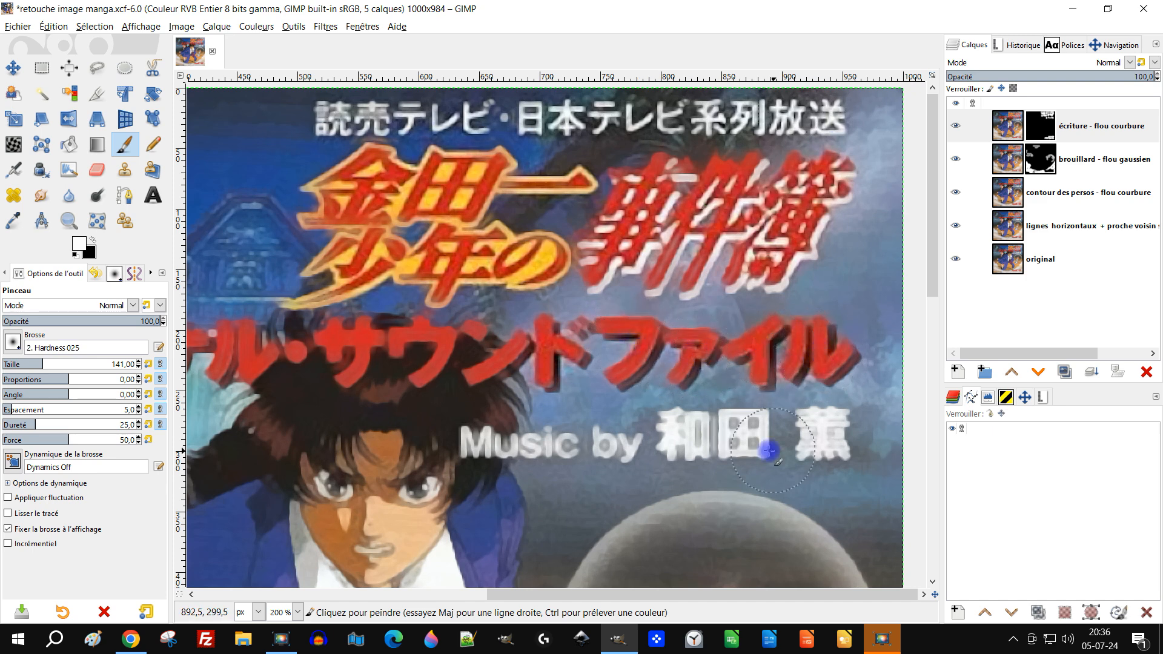
pyautogui.moveTo(482, 439)
pyautogui.mouseDown()
pyautogui.moveTo(631, 445)
pyautogui.moveTo(748, 426)
pyautogui.moveTo(836, 435)
pyautogui.mouseUp()
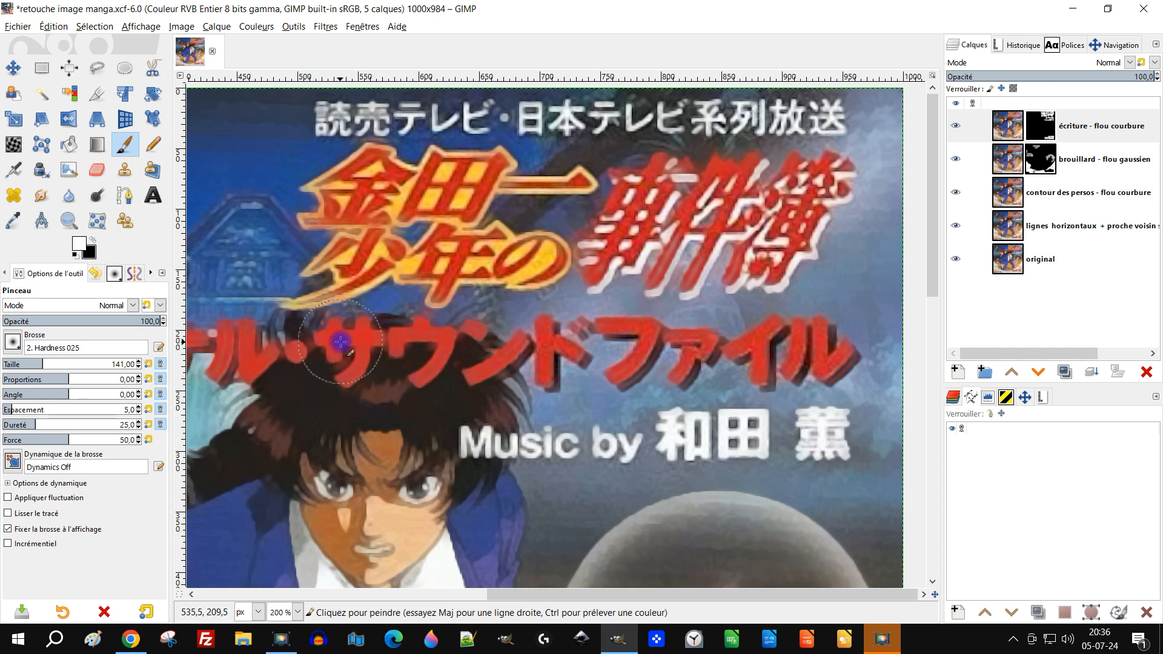
# Paint the "écriture - flou courbure" mask white along the whole red subtitle line below the title logo
pyautogui.moveTo(414, 339); pyautogui.dragTo(434, 379)
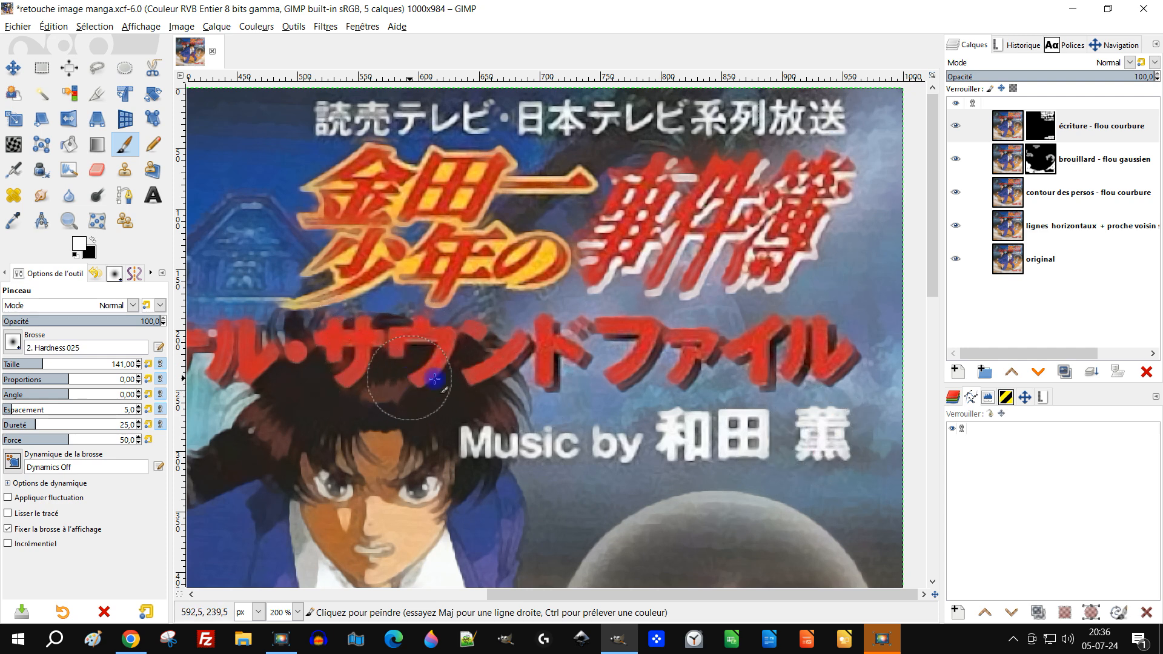
pyautogui.moveTo(419, 370); pyautogui.dragTo(620, 408)
pyautogui.hscroll(-5, 412, 414)
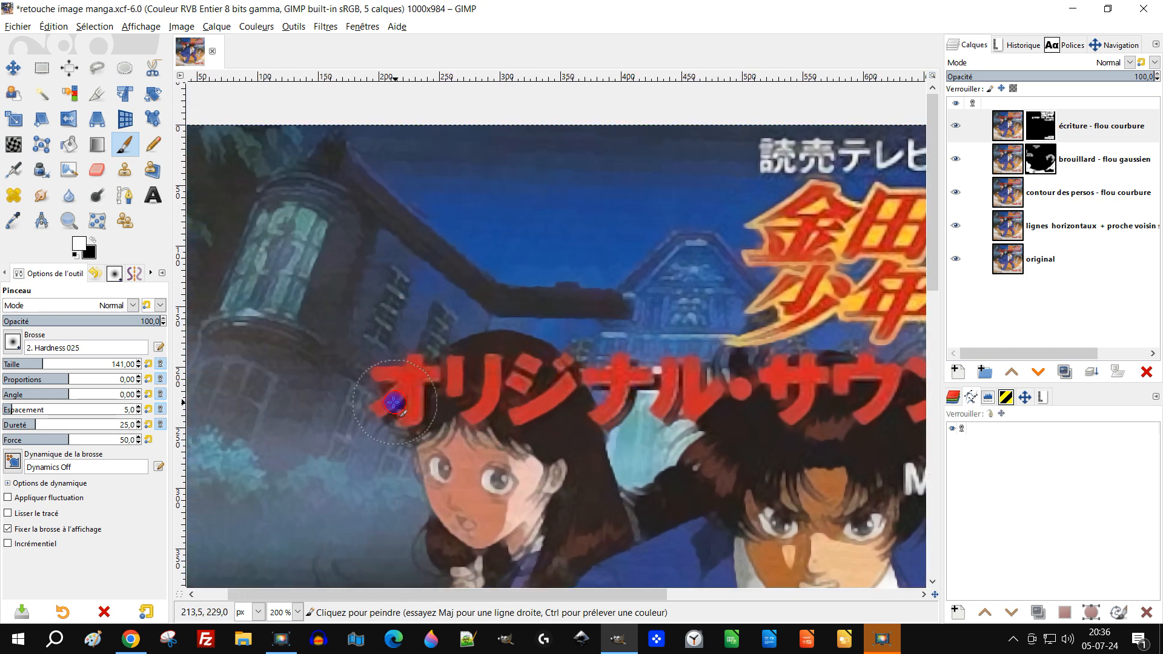
pyautogui.keyDown('ctrl'); pyautogui.scroll(-4, 543, 396); pyautogui.keyUp('ctrl')
pyautogui.moveTo(647, 440); pyautogui.dragTo(554, 313)
pyautogui.keyDown('ctrl'); pyautogui.scroll(1, 481, 342); pyautogui.keyUp('ctrl')
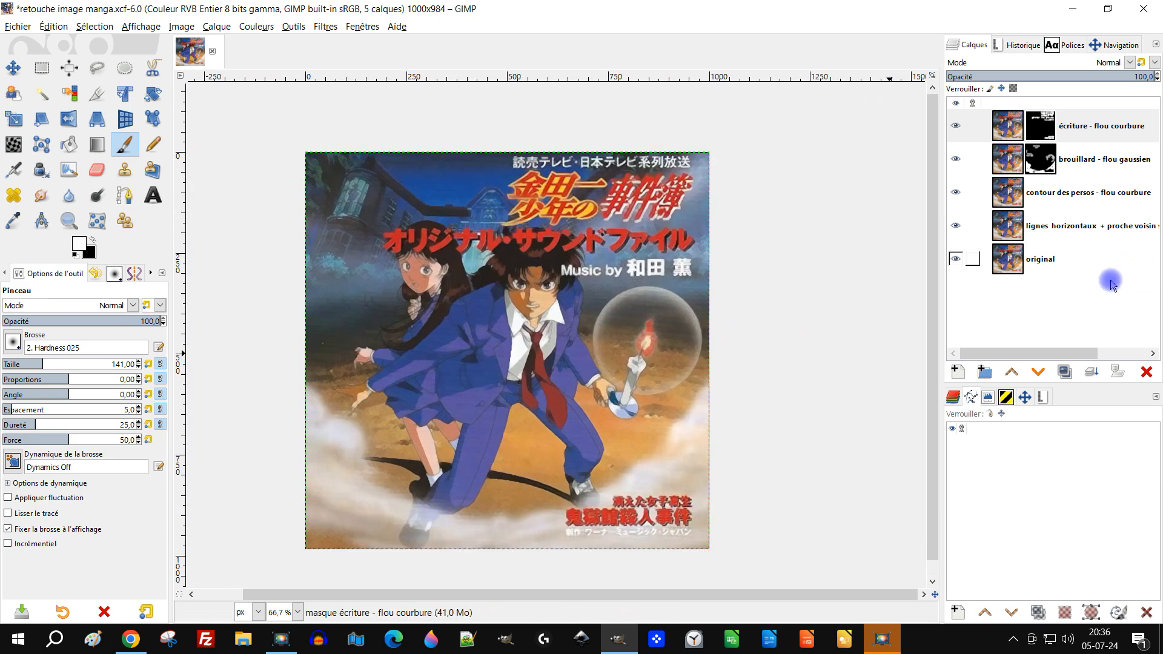
# Fit the whole cover in view and compare the retouched image with the "original" layer shown alone
pyautogui.moveTo(526, 362); pyautogui.dragTo(563, 357)
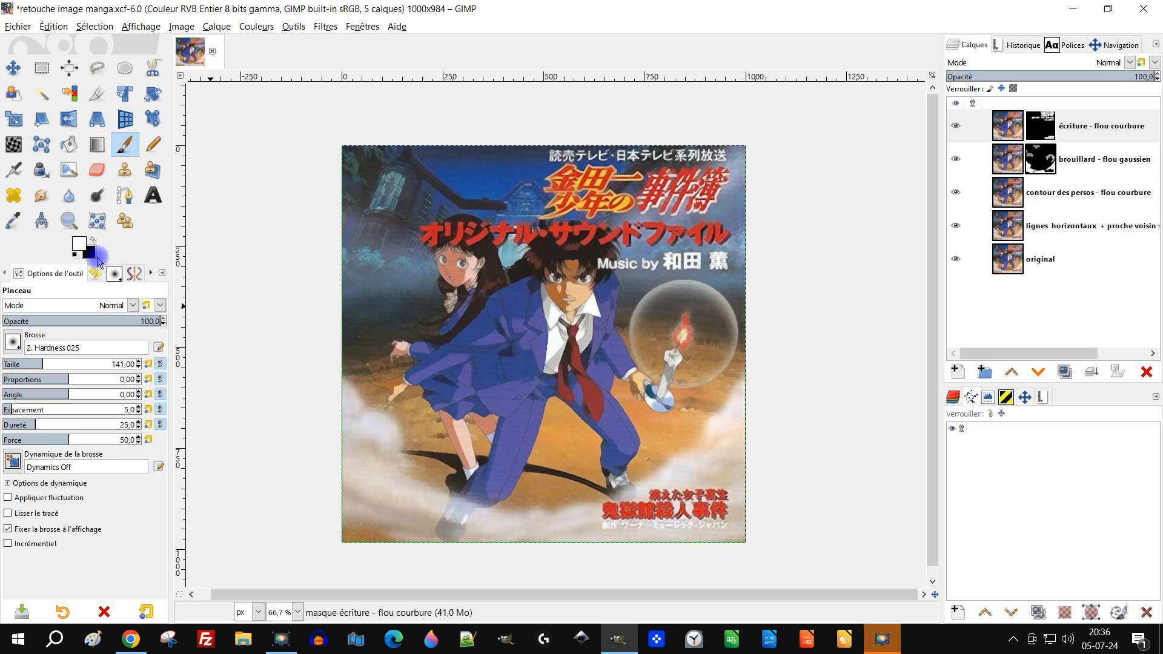
pyautogui.click(69, 220)
pyautogui.moveTo(334, 141); pyautogui.dragTo(768, 558)
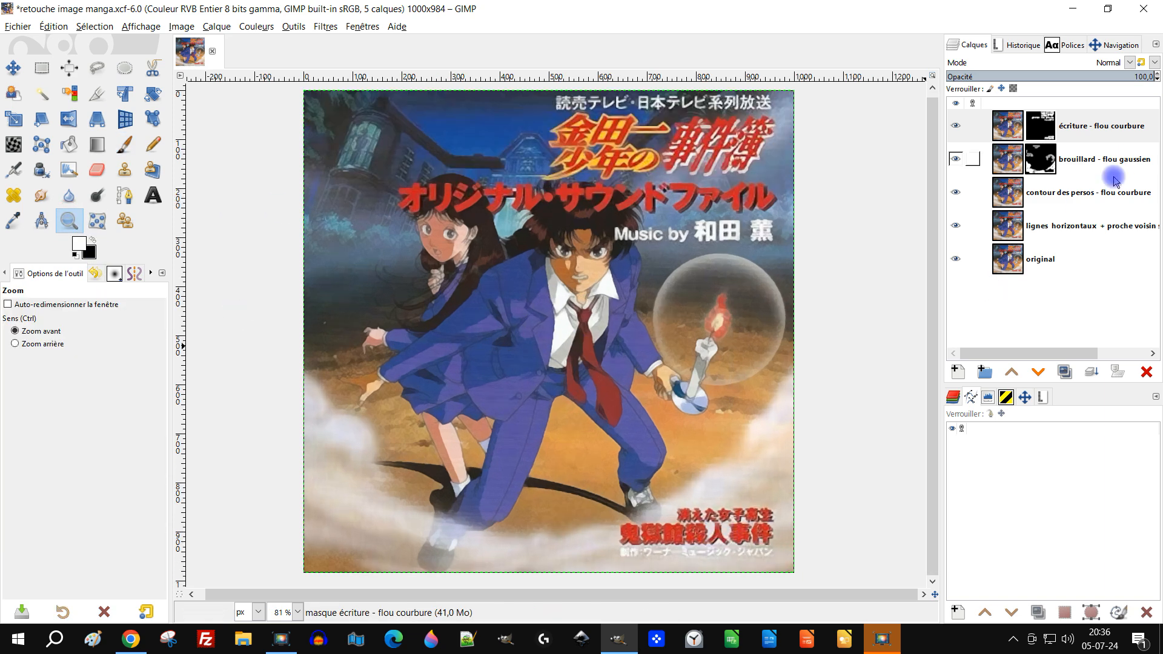
pyautogui.keyDown('shift'); pyautogui.click(956, 259); pyautogui.keyUp('shift')
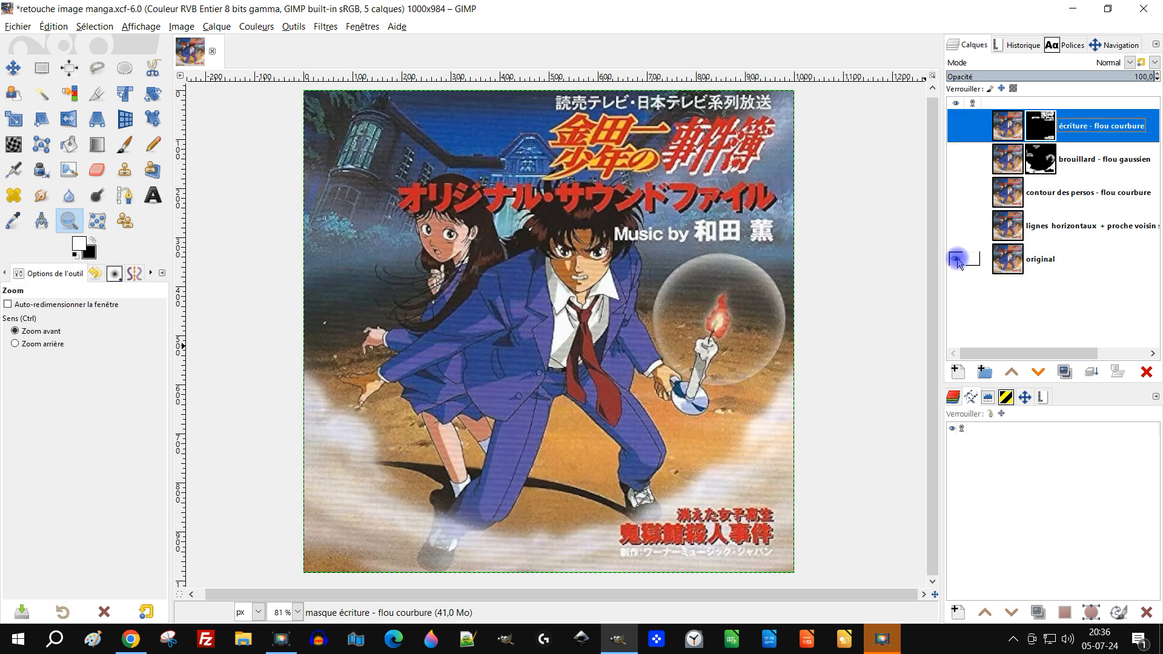
pyautogui.keyDown('shift'); pyautogui.click(956, 260); pyautogui.keyUp('shift')
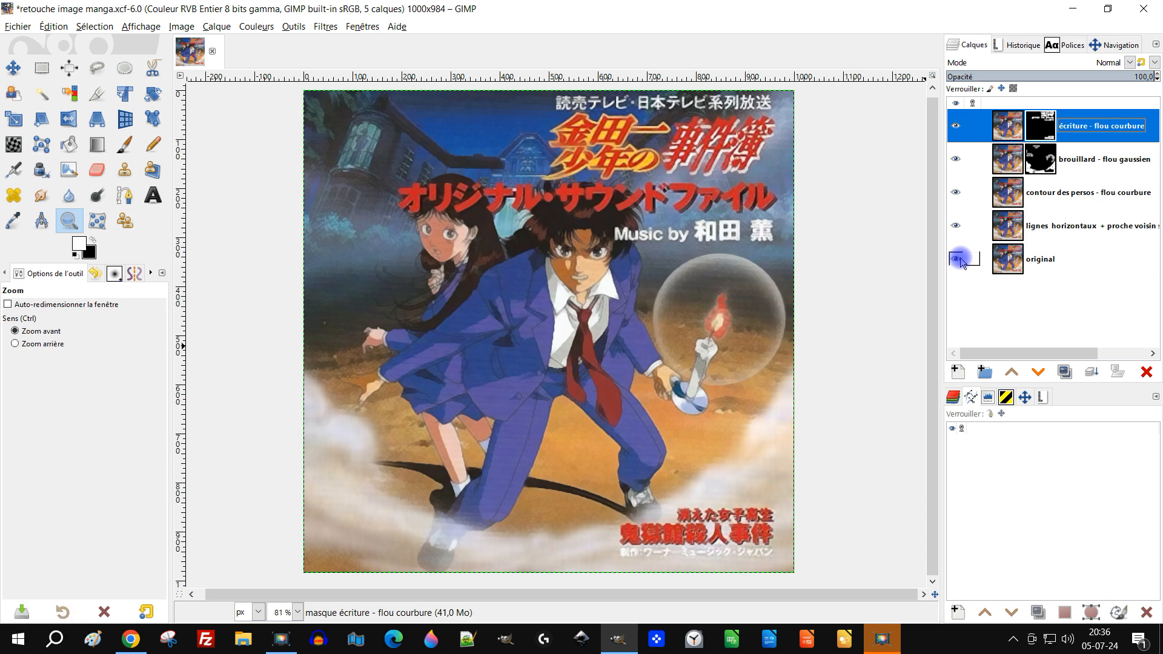
# Create a new layer from the visible image above "écriture - flou courbure" and rename it "somme des calques"
pyautogui.rightClick(1013, 131)
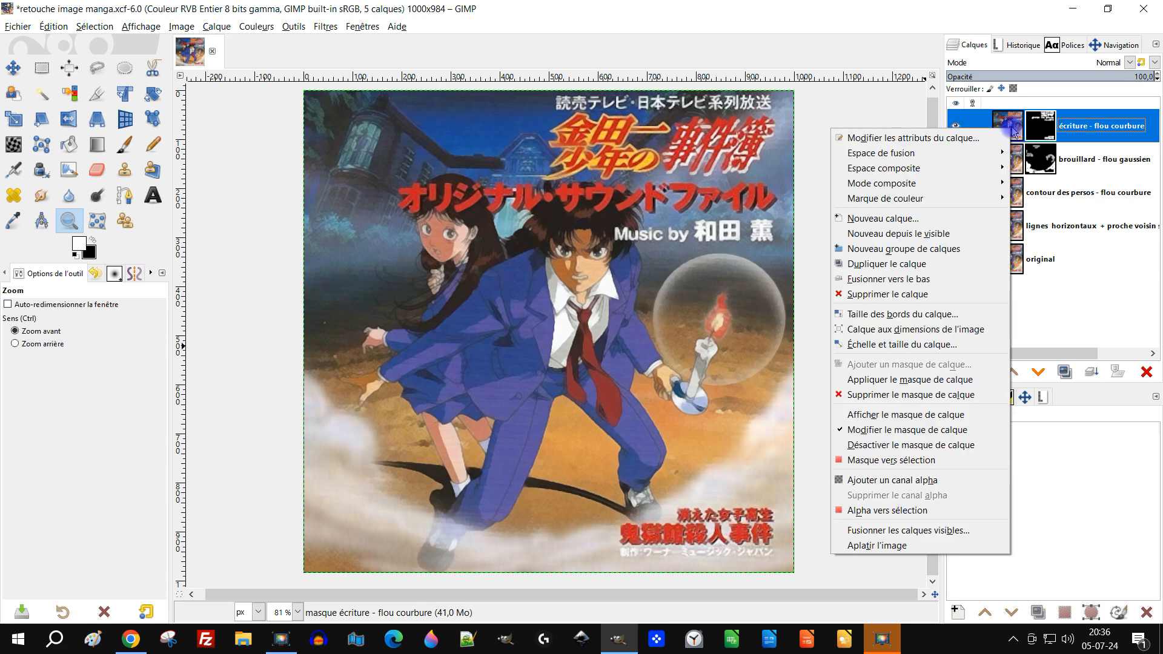
pyautogui.click(902, 234)
pyautogui.doubleClick(1037, 126)
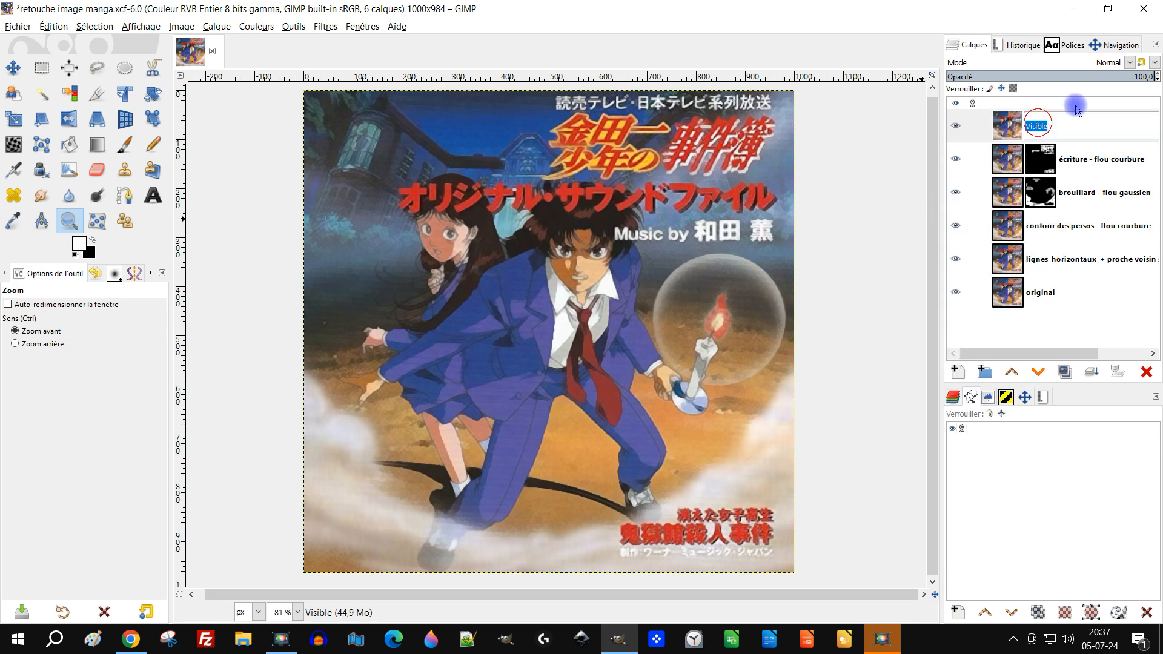
pyautogui.write('somme des t^^ac')
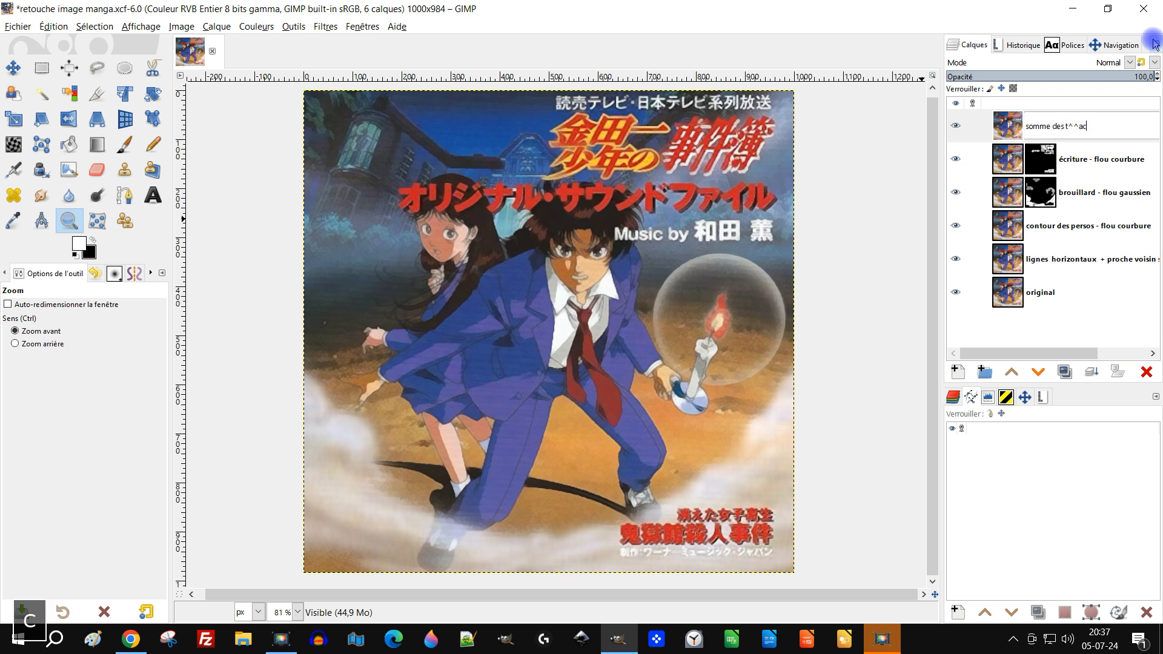
pyautogui.press('BackSpace')
pyautogui.press('BackSpace')
pyautogui.press('BackSpace')
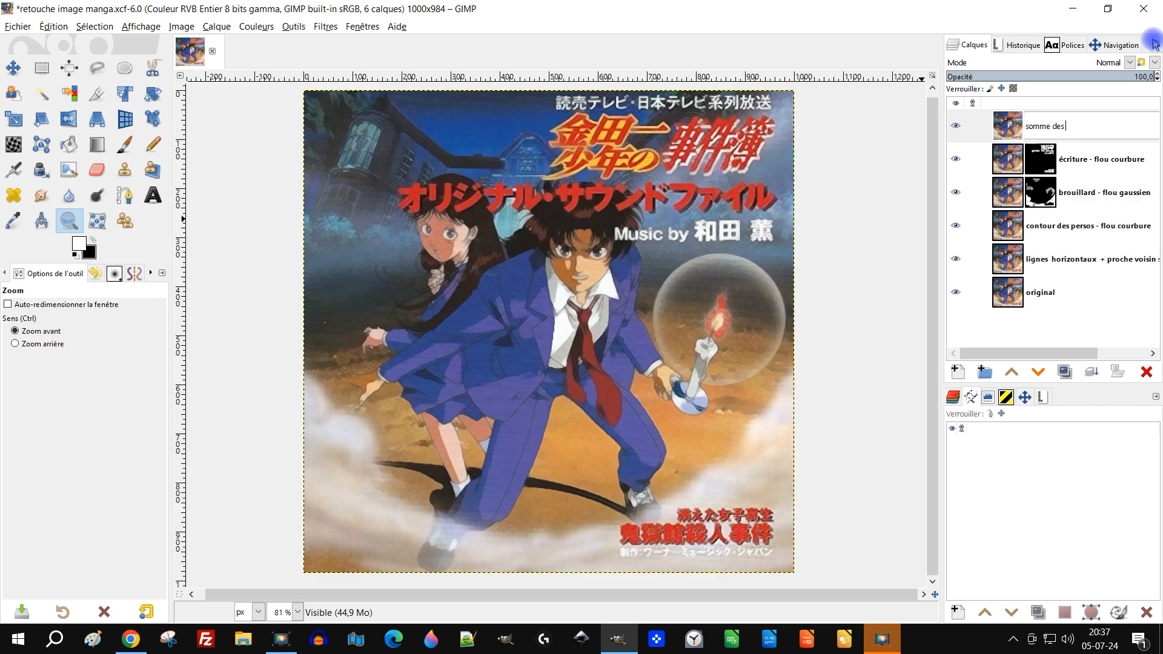
pyautogui.write('calques')
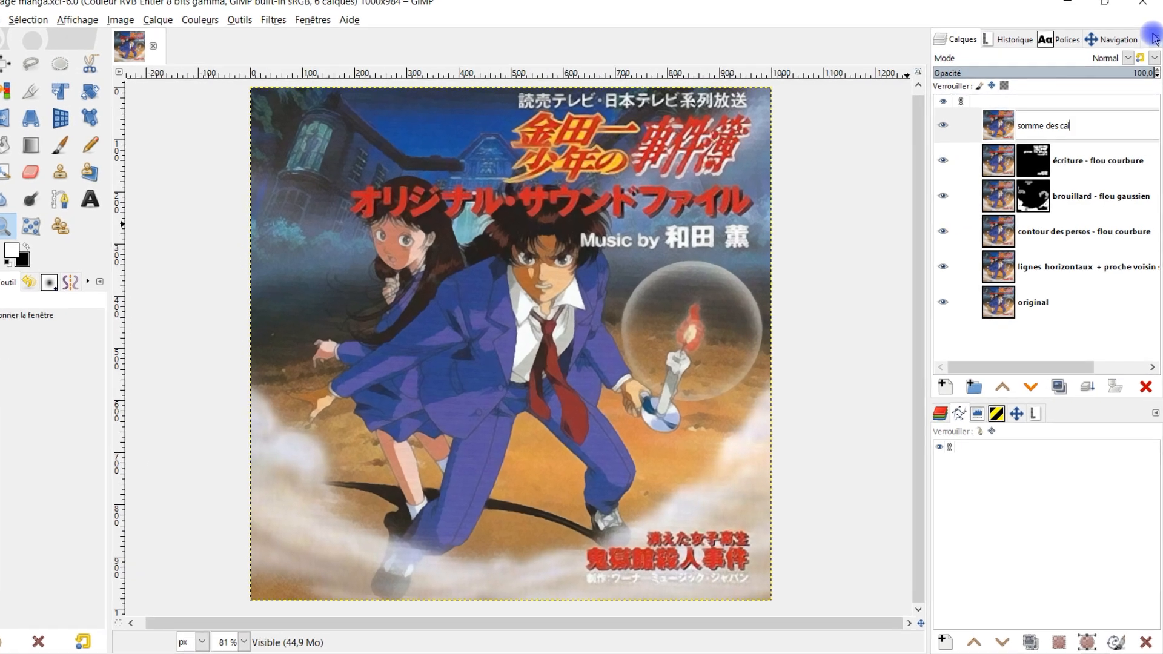
pyautogui.press('Return')
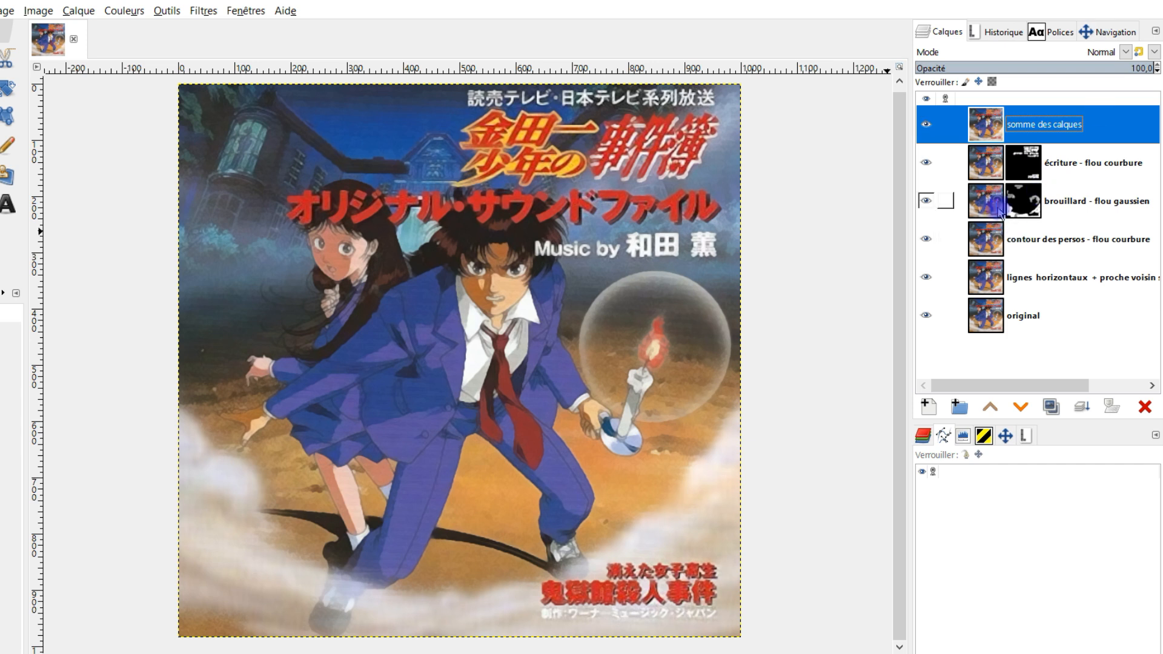
# Check the "somme des calques" layer on its own by hiding all the layers beneath it, and show them again
pyautogui.click(925, 162)
pyautogui.click(925, 200)
pyautogui.click(925, 238)
pyautogui.click(925, 277)
pyautogui.click(926, 315)
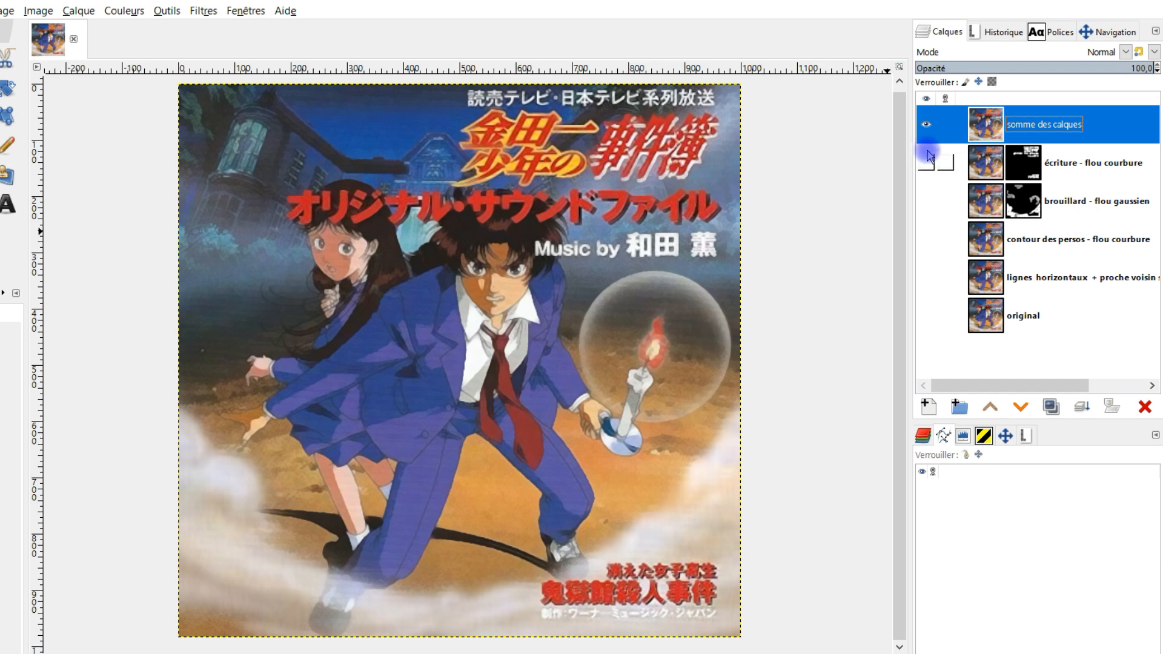
pyautogui.keyDown('shift'); pyautogui.click(926, 124); pyautogui.keyUp('shift')
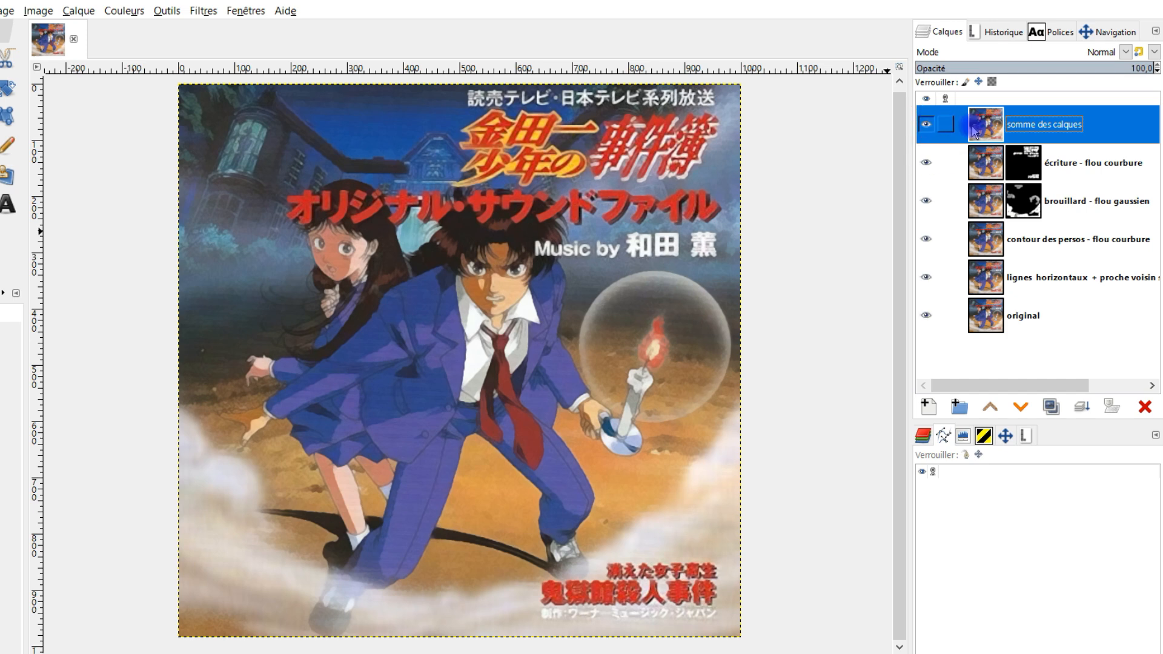
# Set the "somme des calques" layer to Superposer mode at 61.6 opacity and compare the result with the "original" layer alone
pyautogui.click(1074, 53)
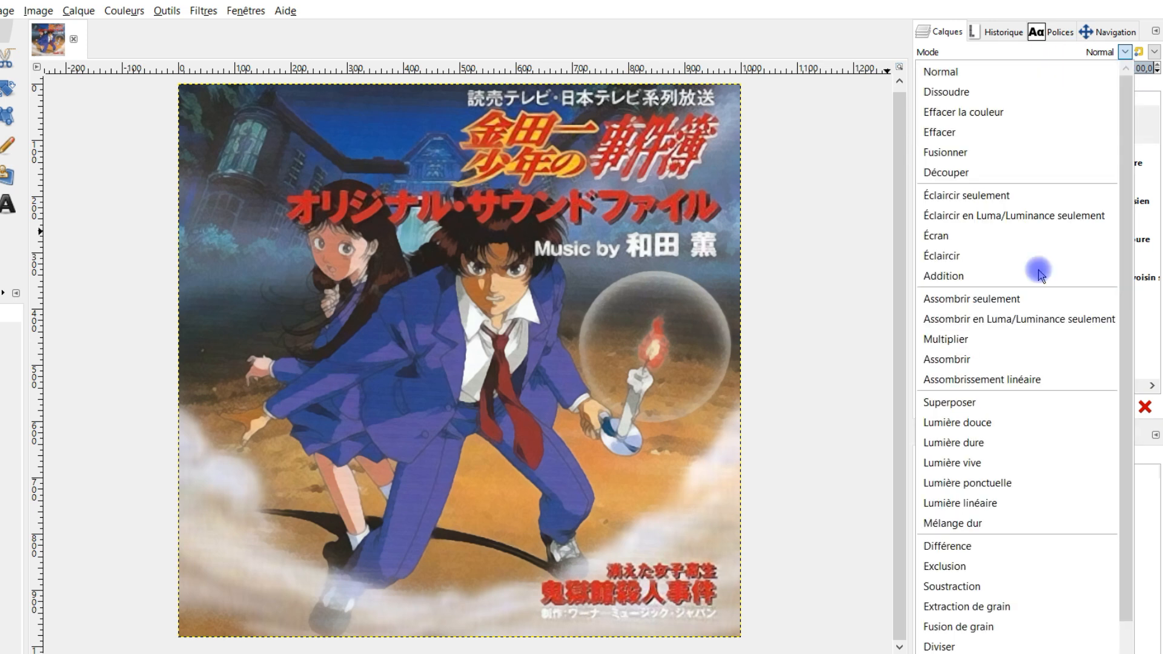
pyautogui.click(1000, 404)
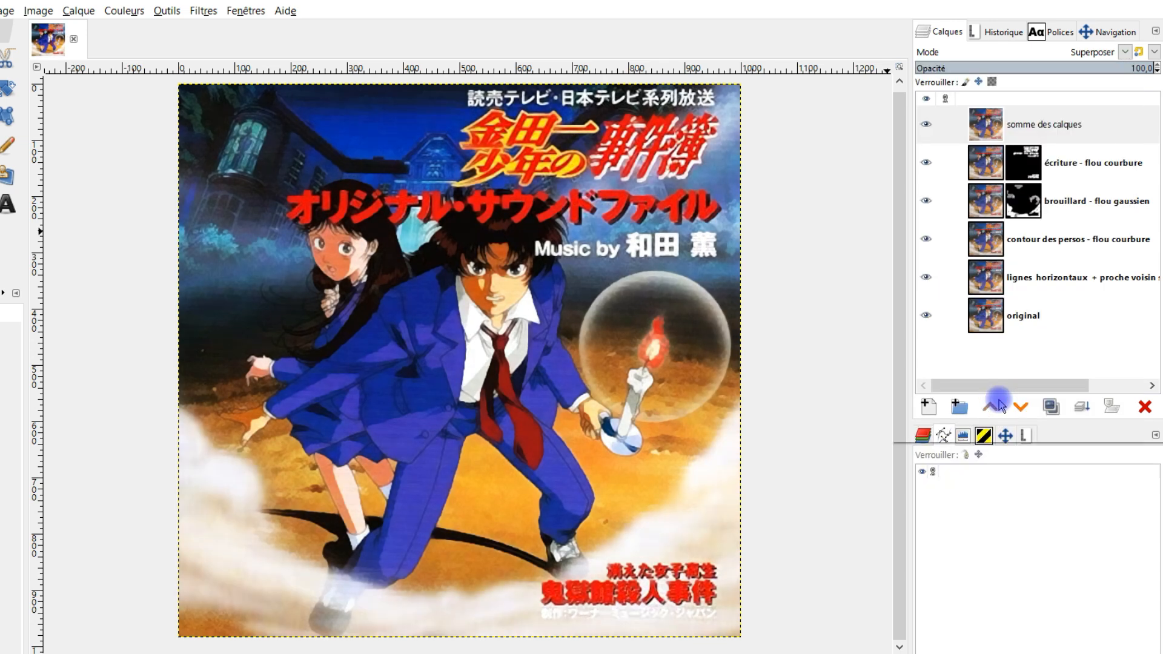
pyautogui.click(1061, 69)
pyautogui.moveTo(1061, 69)
pyautogui.mouseDown()
pyautogui.moveTo(1045, 69)
pyautogui.moveTo(1088, 67)
pyautogui.moveTo(1000, 68)
pyautogui.moveTo(1061, 71)
pyautogui.mouseUp()
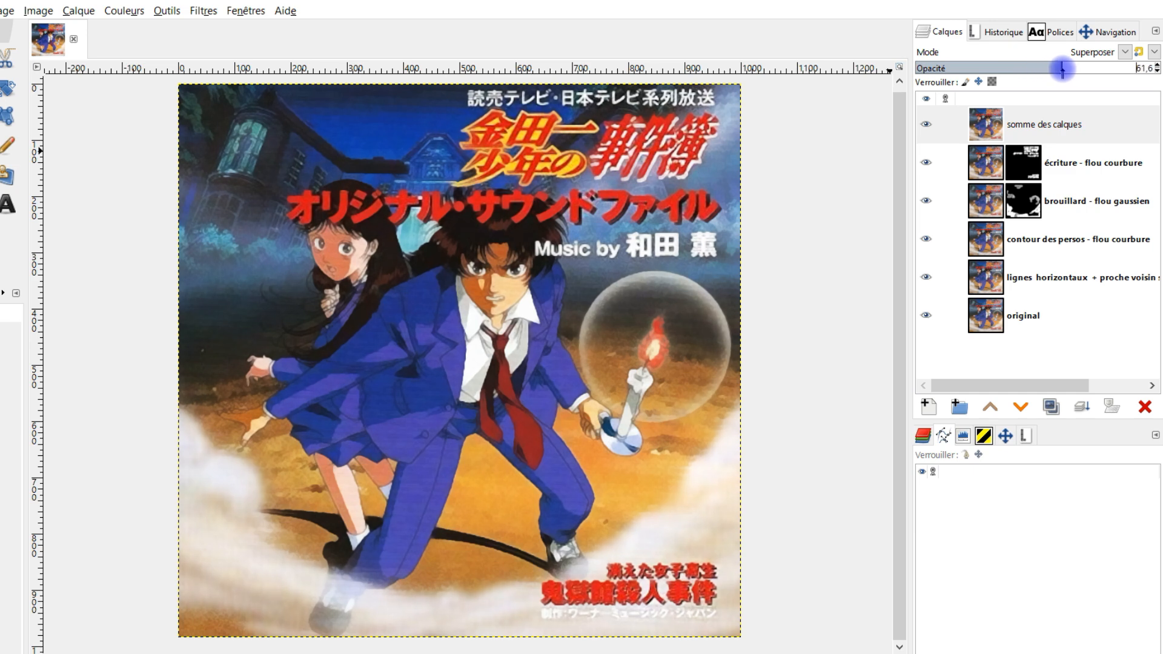
pyautogui.keyDown('shift'); pyautogui.click(924, 315); pyautogui.keyUp('shift')
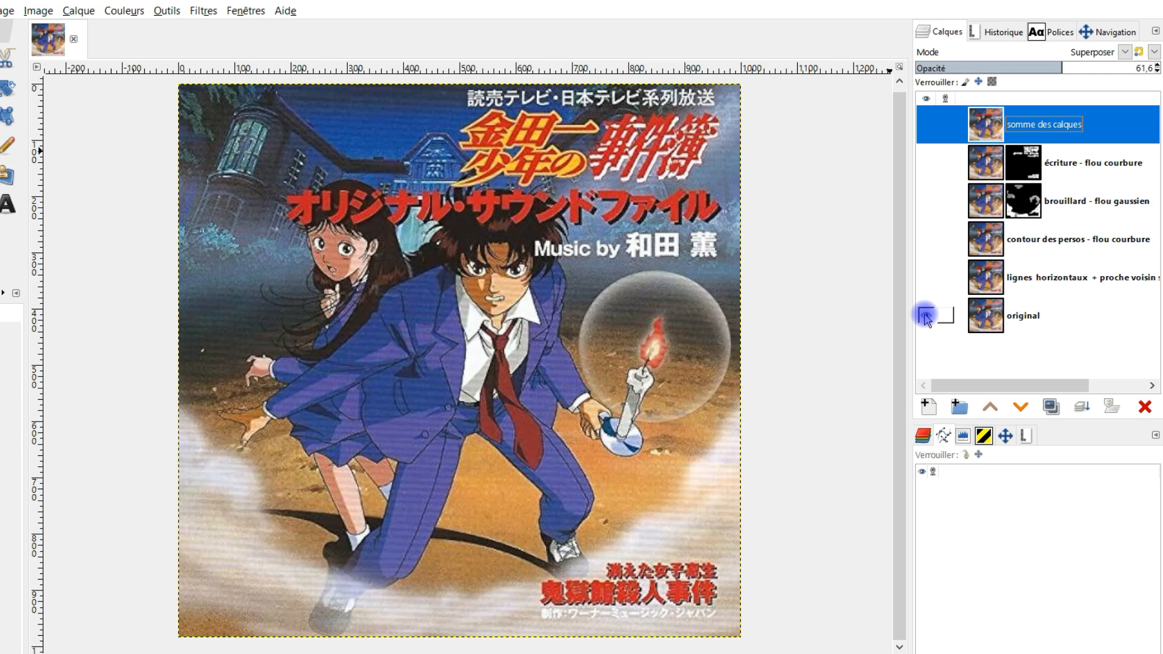
pyautogui.keyDown('shift'); pyautogui.click(924, 316); pyautogui.keyUp('shift')
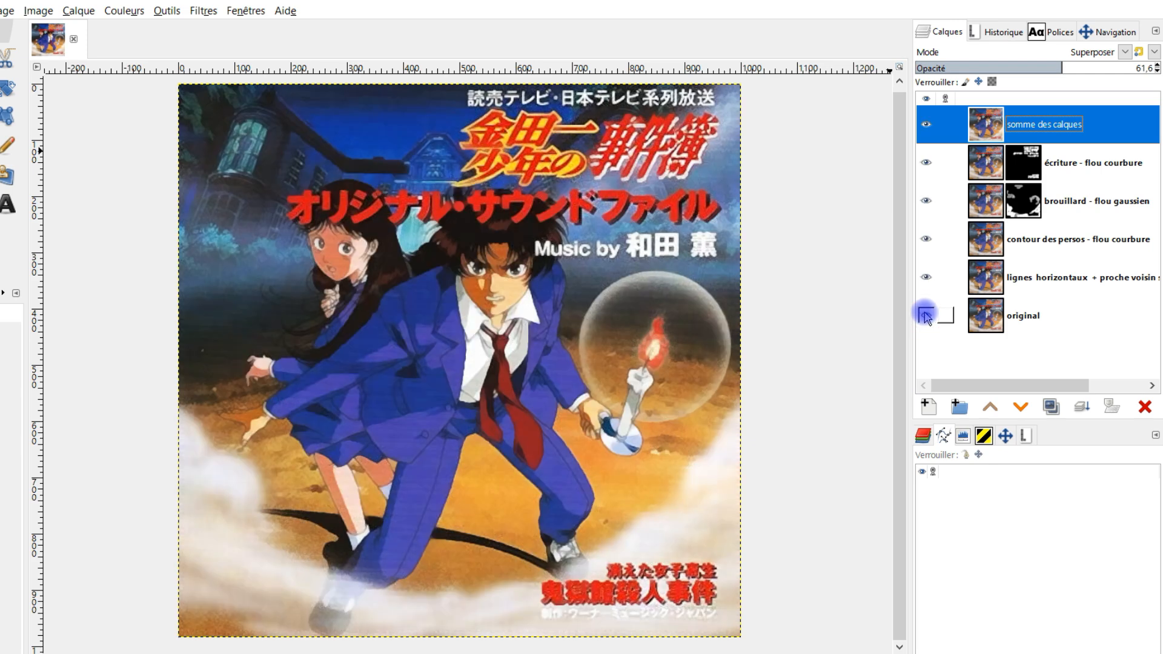